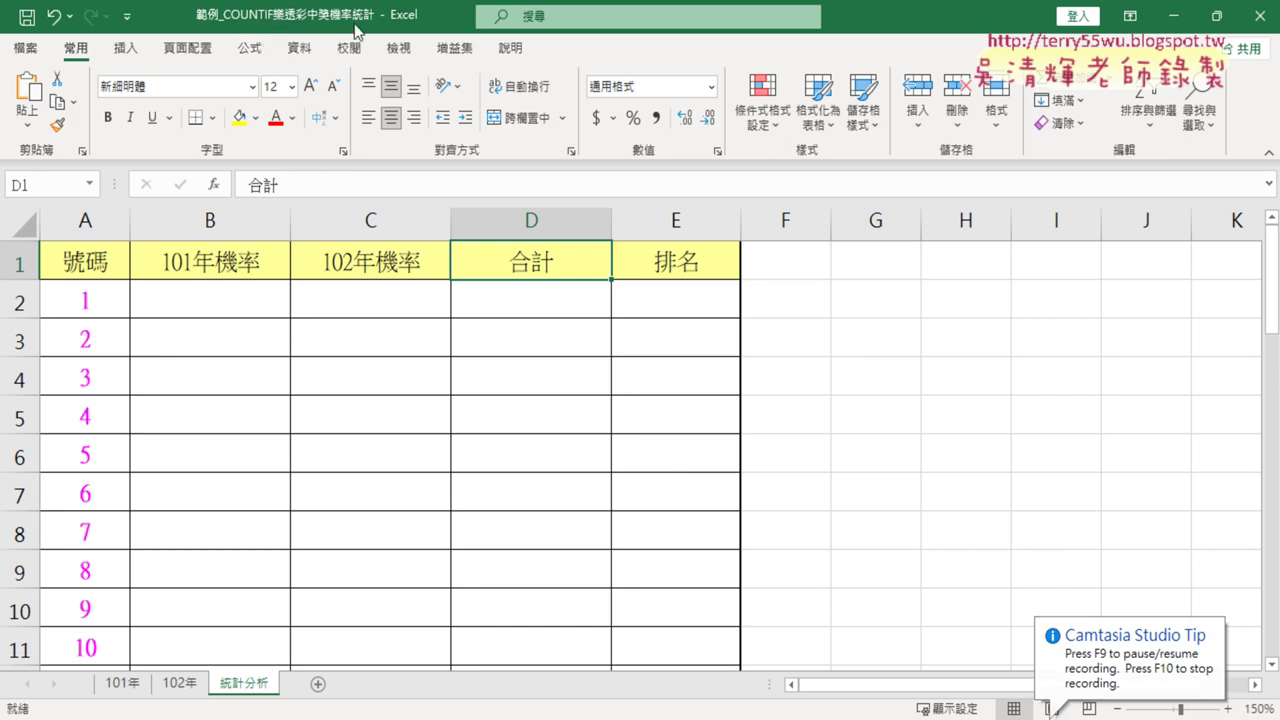
# Switch to the 101年 sheet and select the first draw's numbers, D2:J2.
pyautogui.click(254, 311)
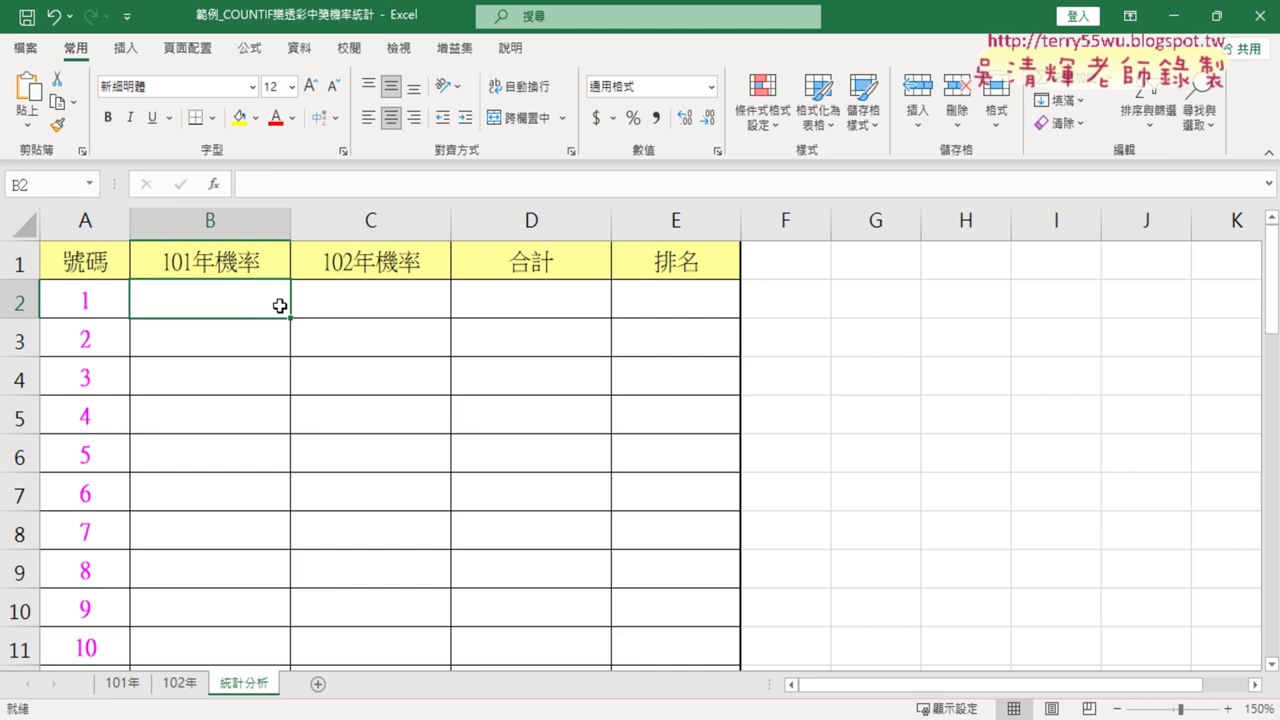
pyautogui.click(132, 687)
pyautogui.moveTo(447, 220); pyautogui.dragTo(692, 198)
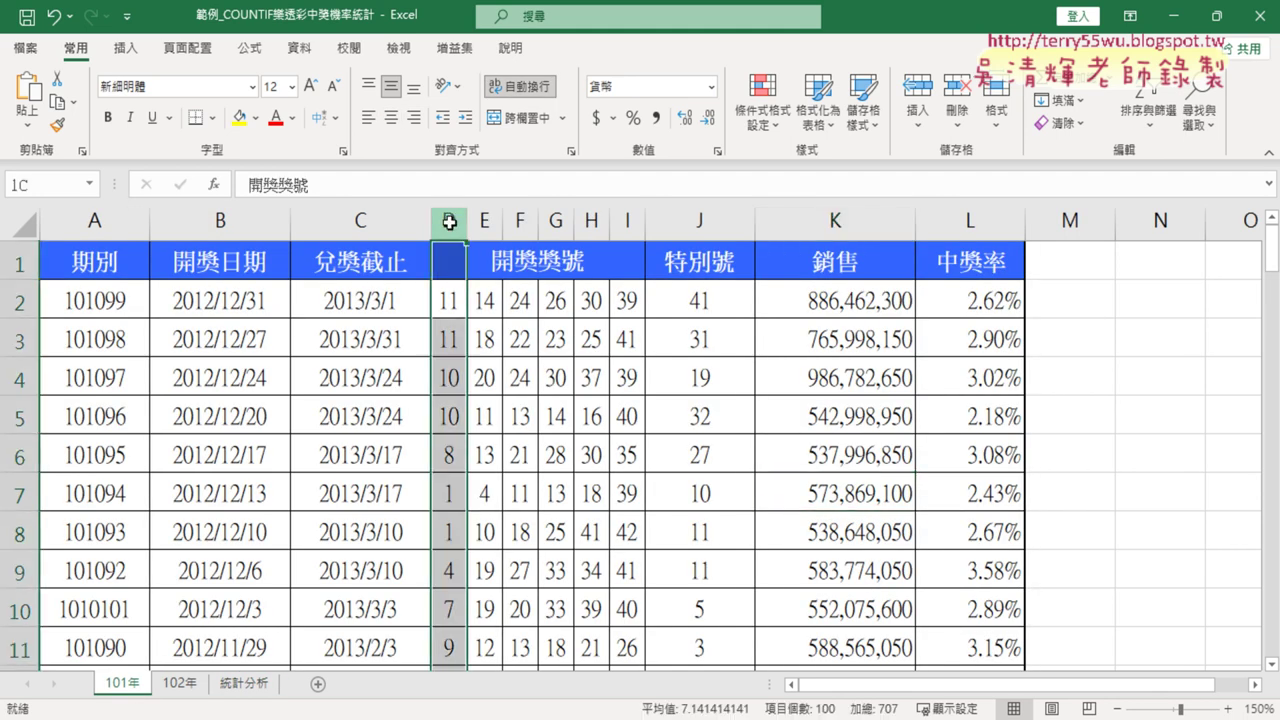
pyautogui.moveTo(452, 305); pyautogui.dragTo(697, 305)
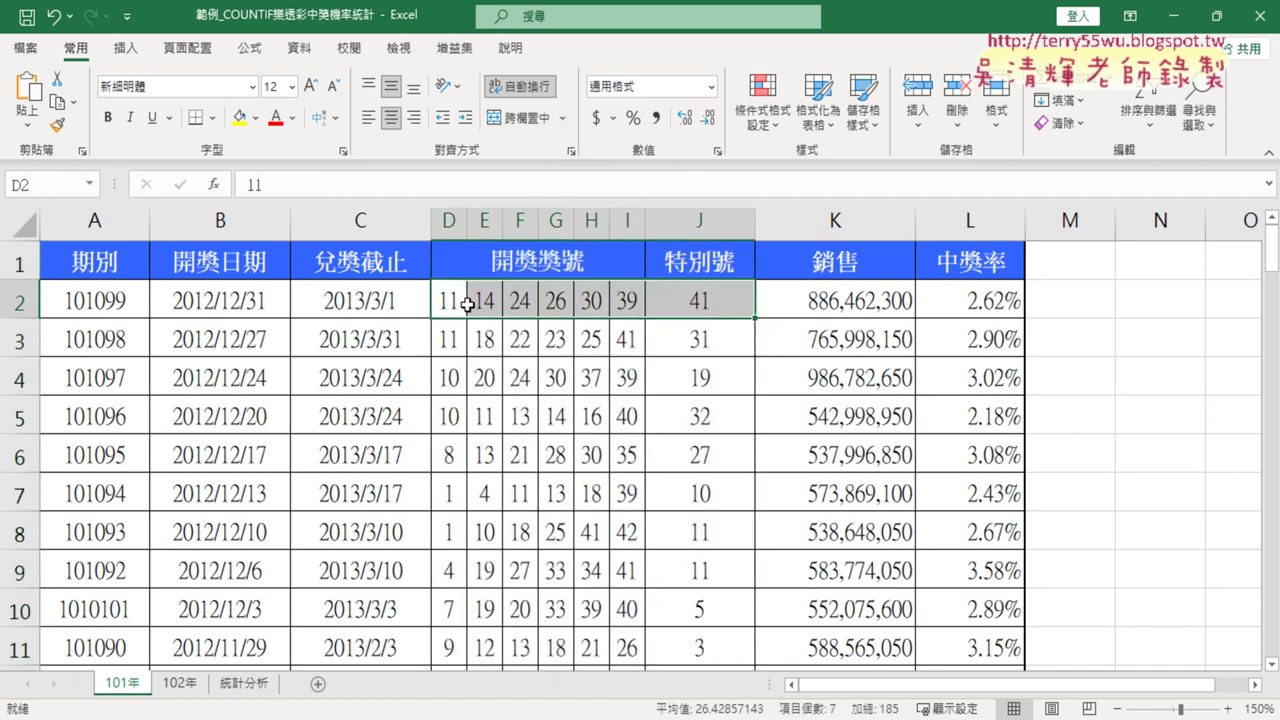
pyautogui.moveTo(452, 305); pyautogui.dragTo(697, 303)
# Jump down to row 100 and select the last draw's numbers, D100:J100.
pyautogui.click(18, 299)
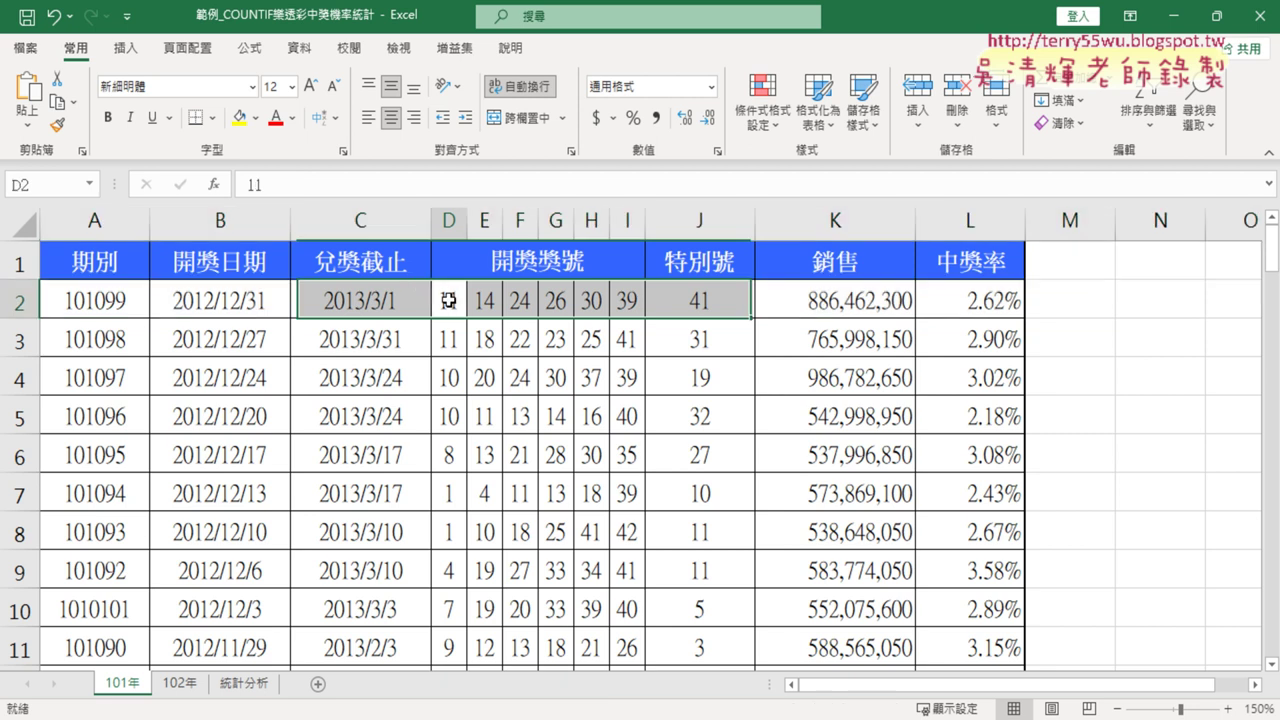
pyautogui.moveTo(449, 301); pyautogui.dragTo(683, 300)
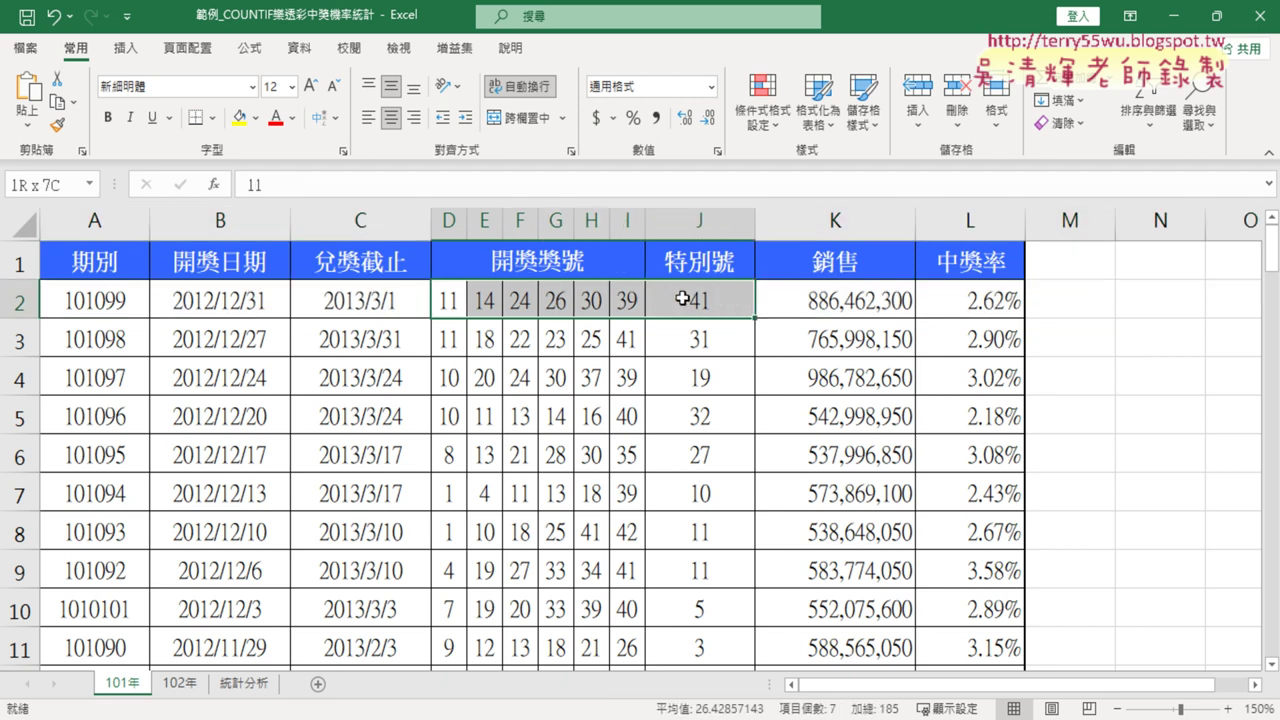
pyautogui.click(446, 303)
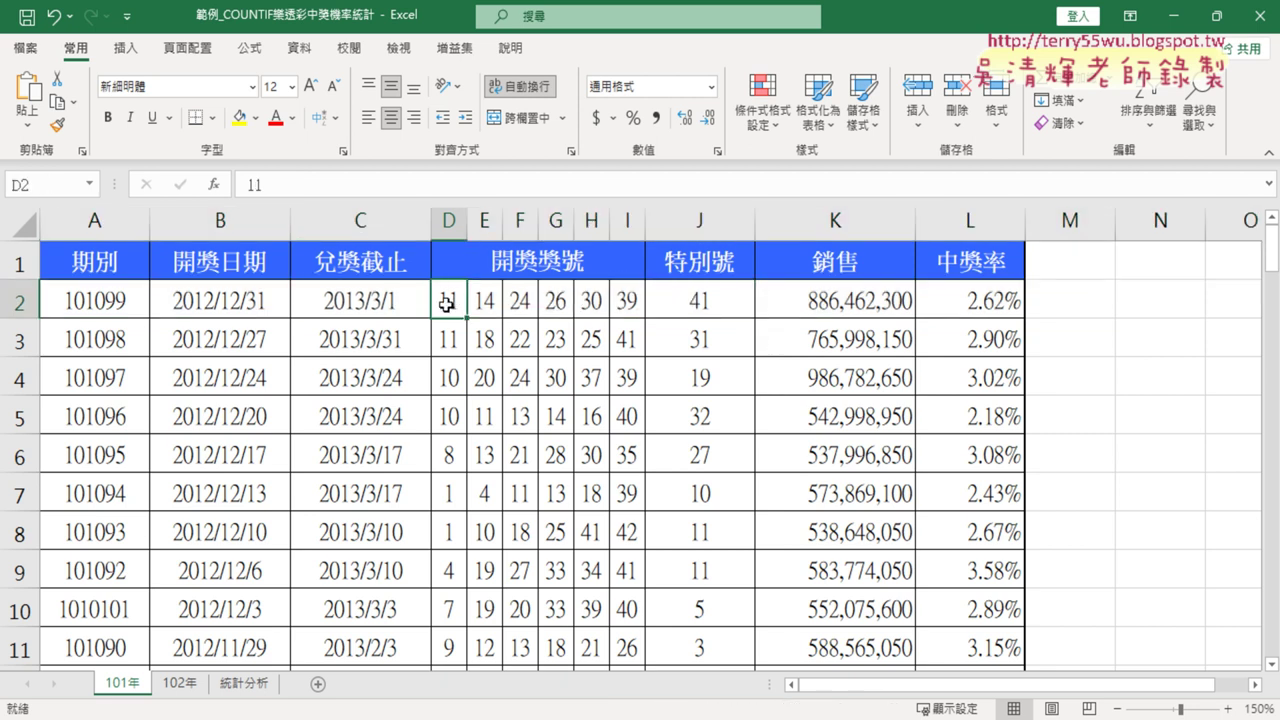
pyautogui.hotkey('ctrl', 'Down')
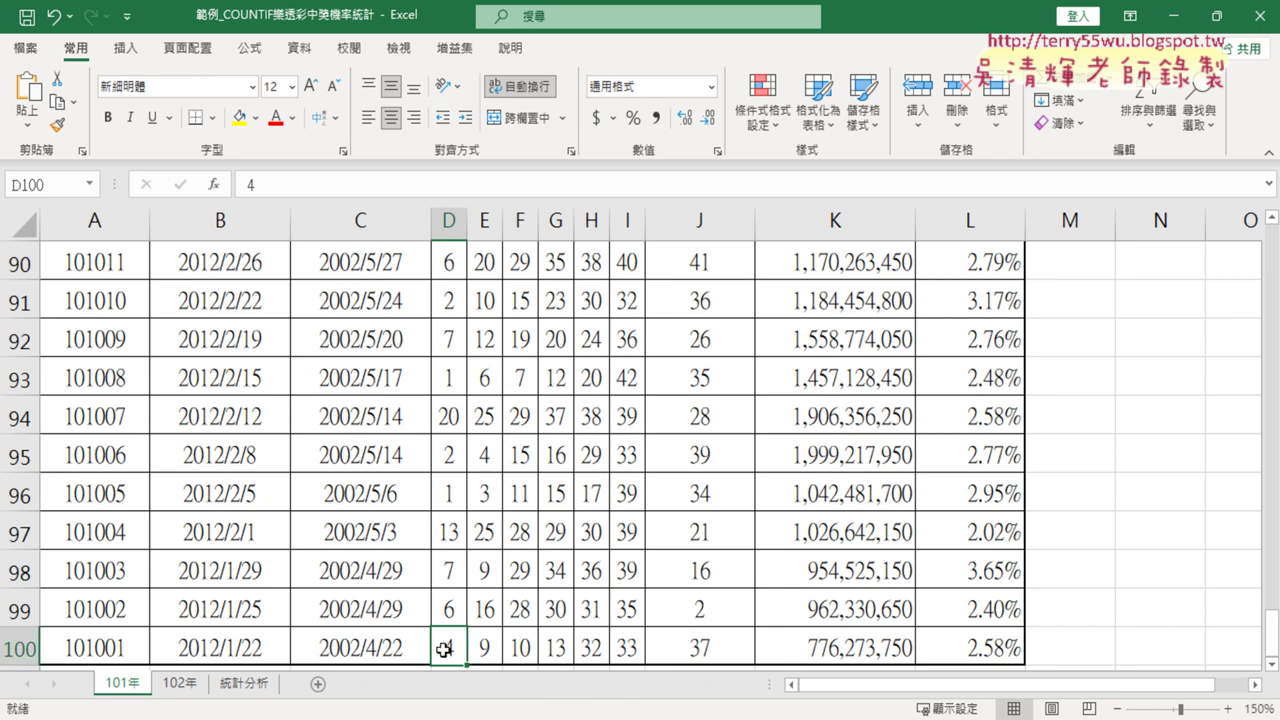
pyautogui.moveTo(447, 648); pyautogui.dragTo(700, 645)
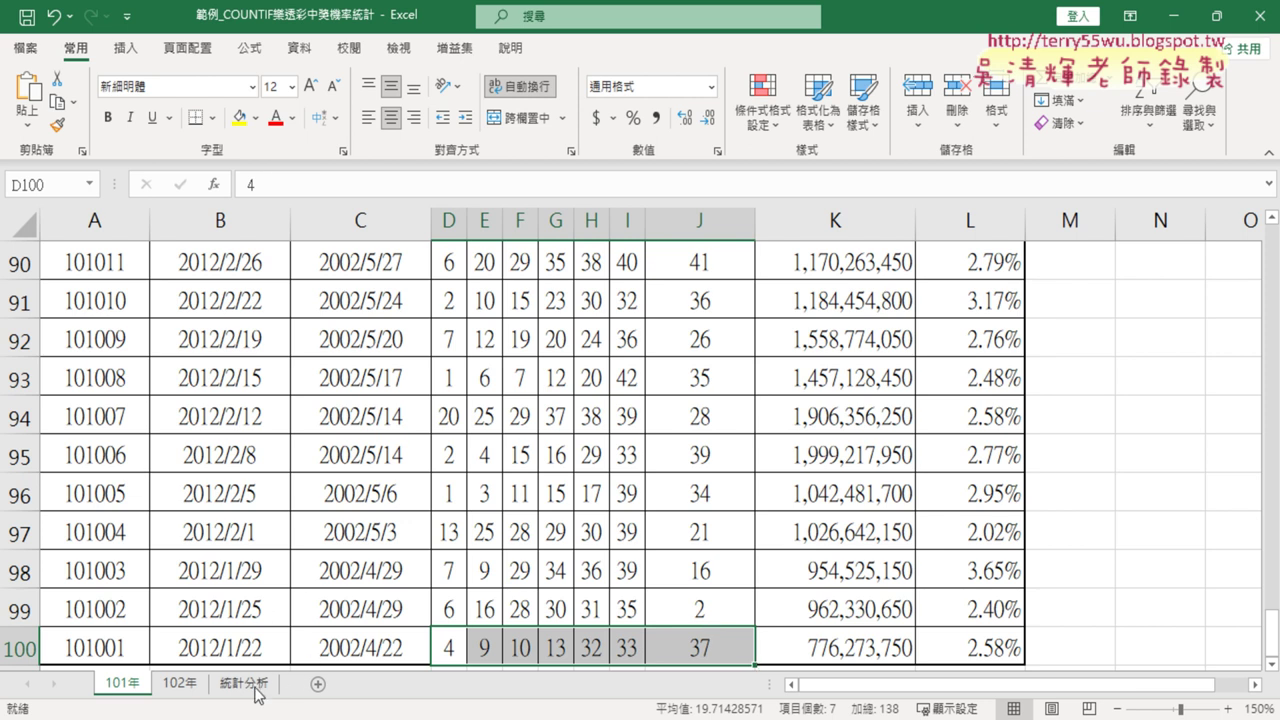
pyautogui.scroll(1, 468, 568)
pyautogui.scroll(10, 468, 568)
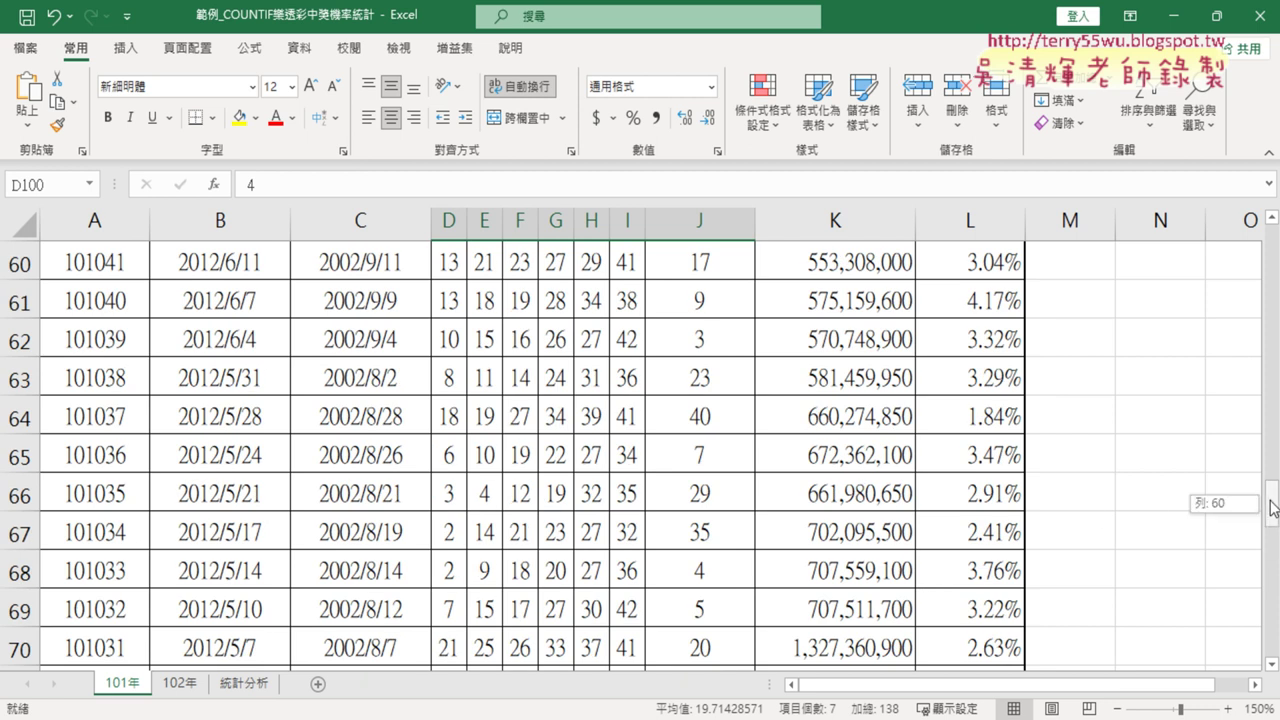
pyautogui.moveTo(1270, 505); pyautogui.dragTo(1275, 218)
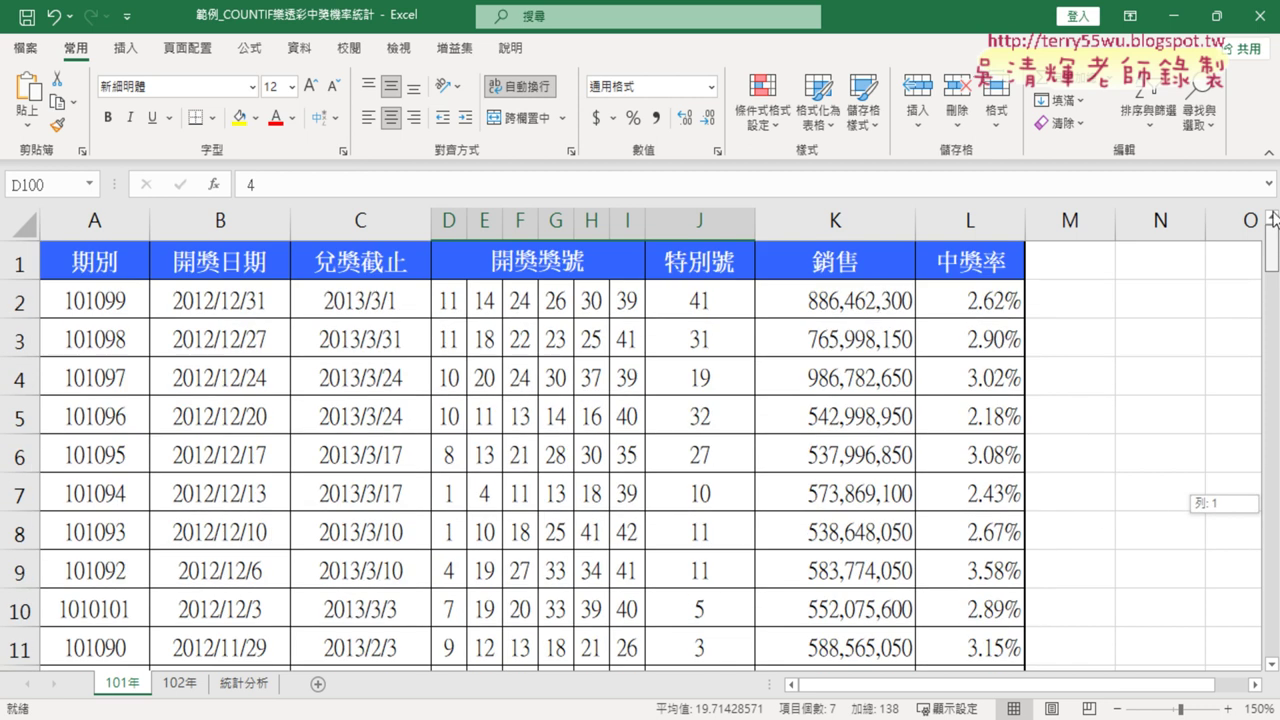
pyautogui.click(449, 493)
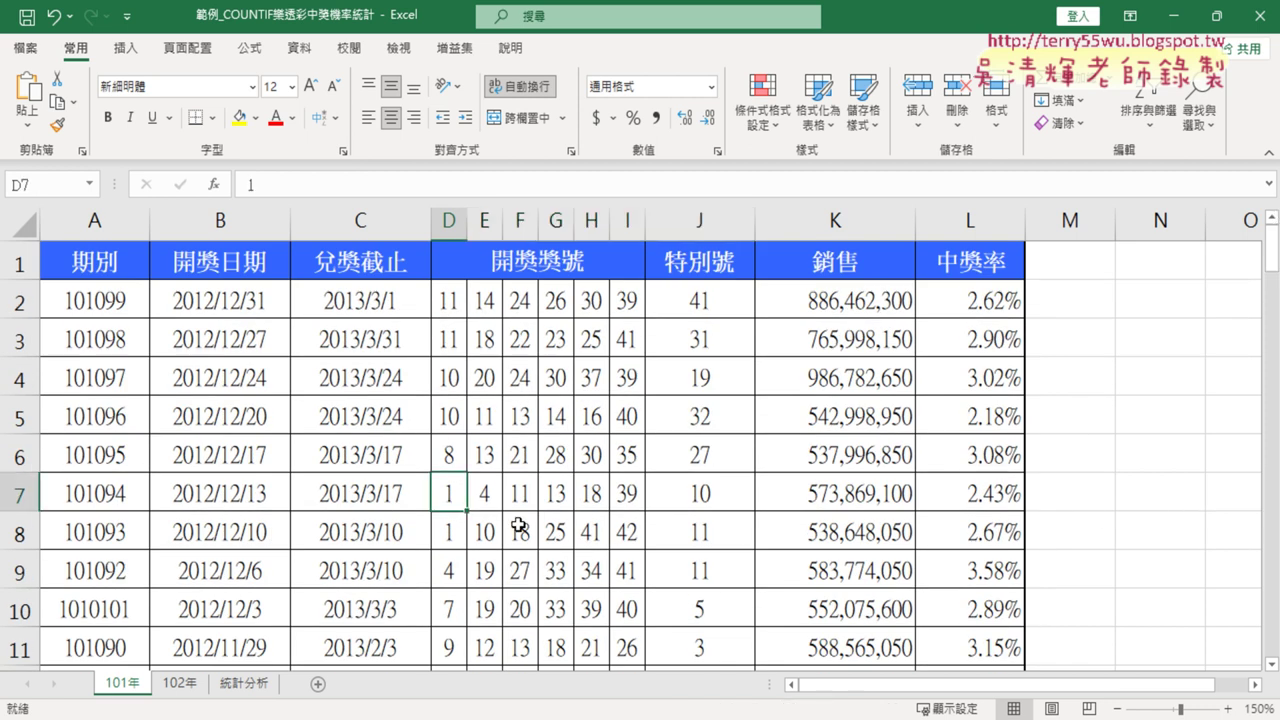
pyautogui.click(452, 535)
pyautogui.scroll(-3, 540, 541)
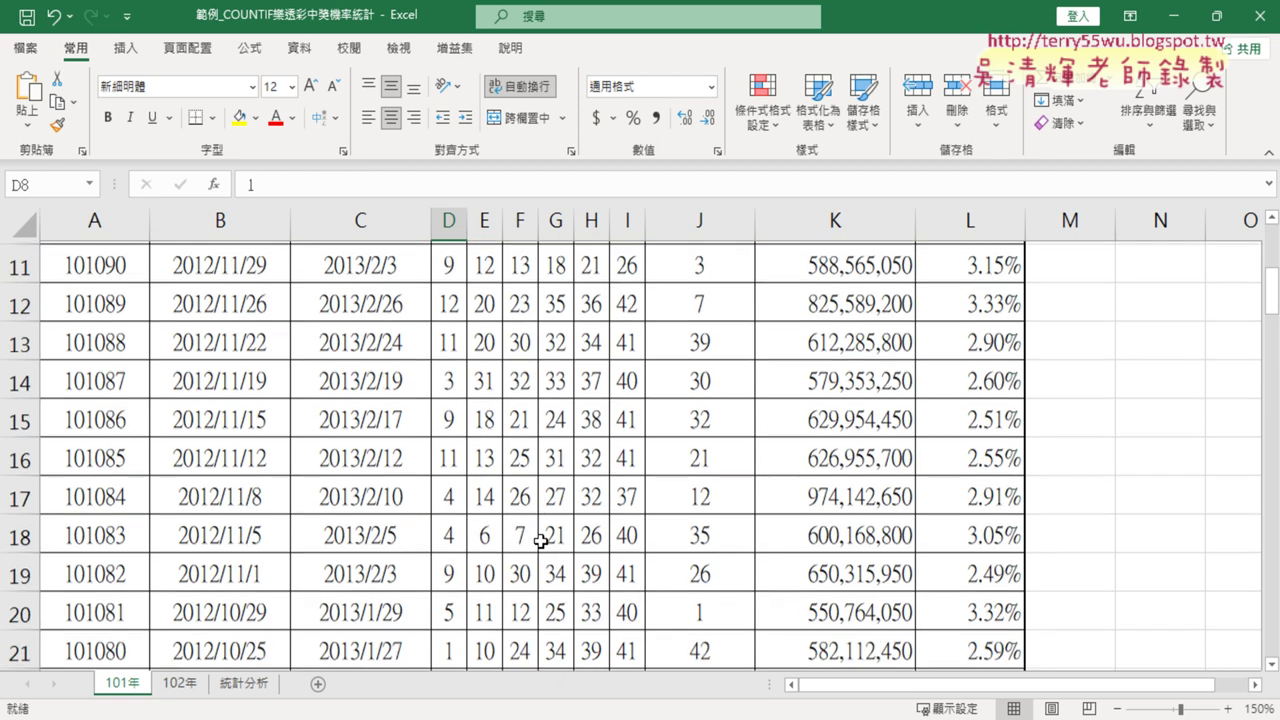
pyautogui.scroll(-2, 540, 541)
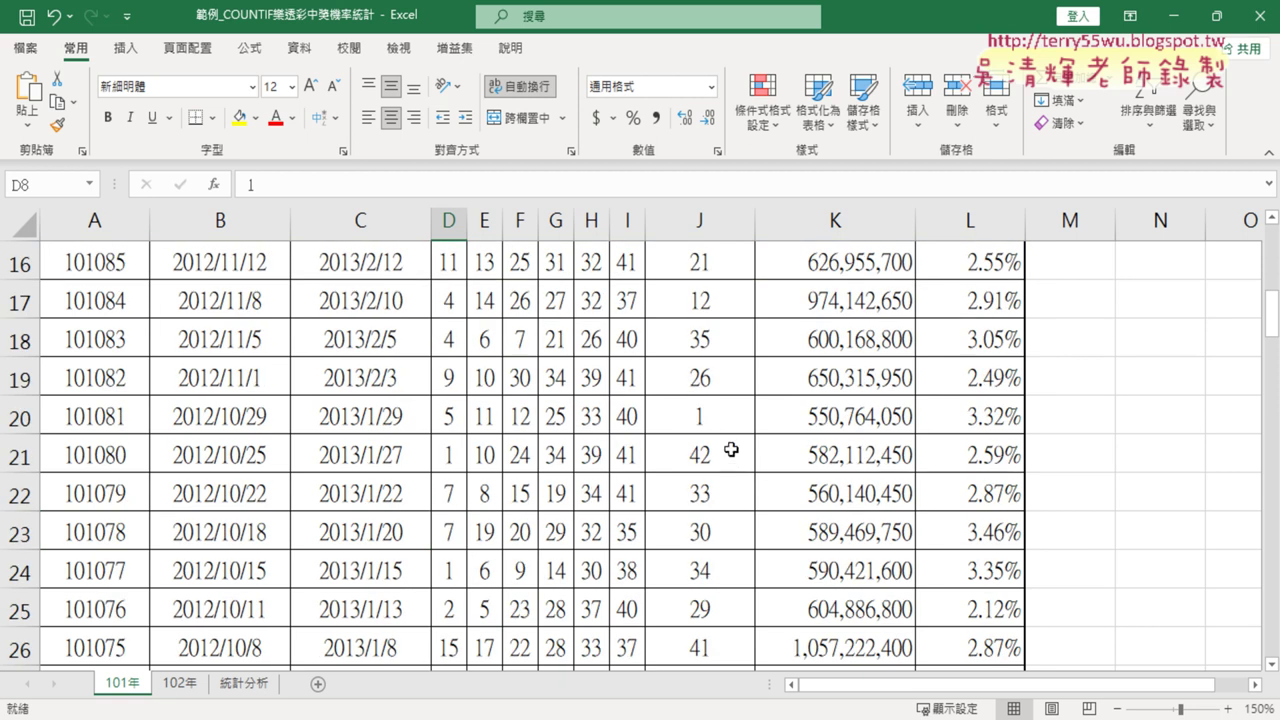
pyautogui.click(720, 410)
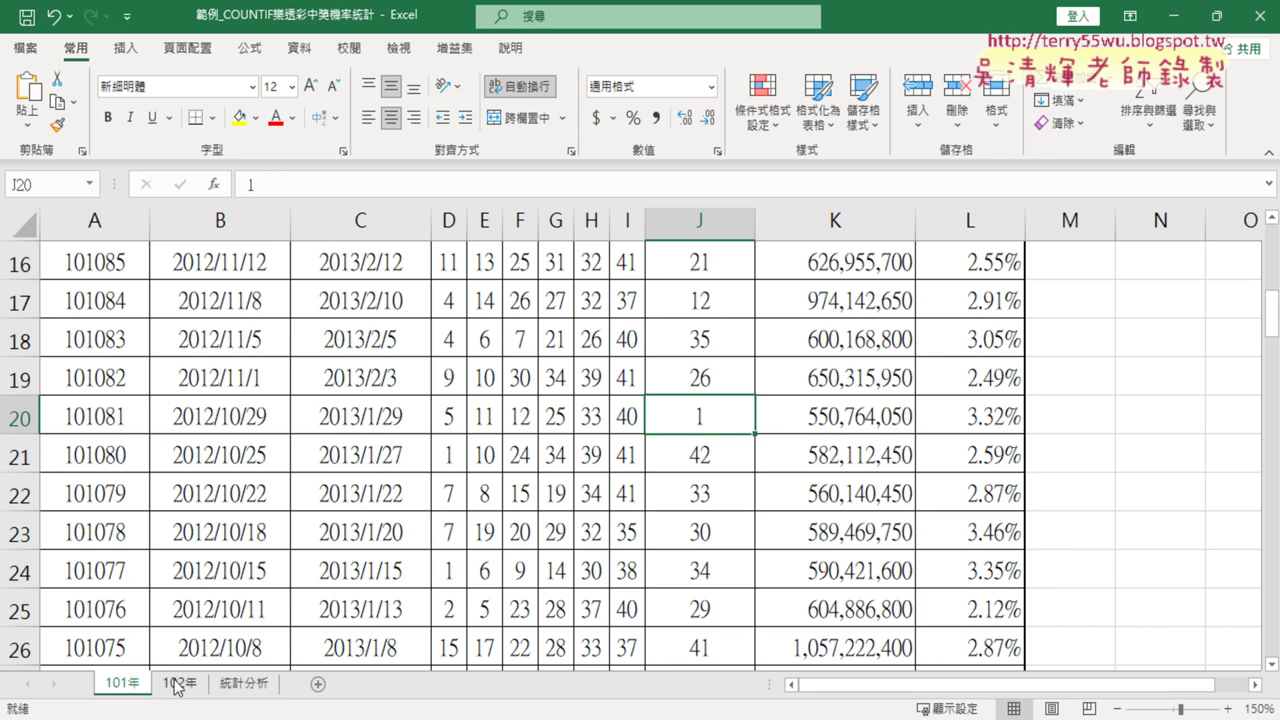
# Return to the 統計分析 sheet and start inserting a function into B2.
pyautogui.click(254, 686)
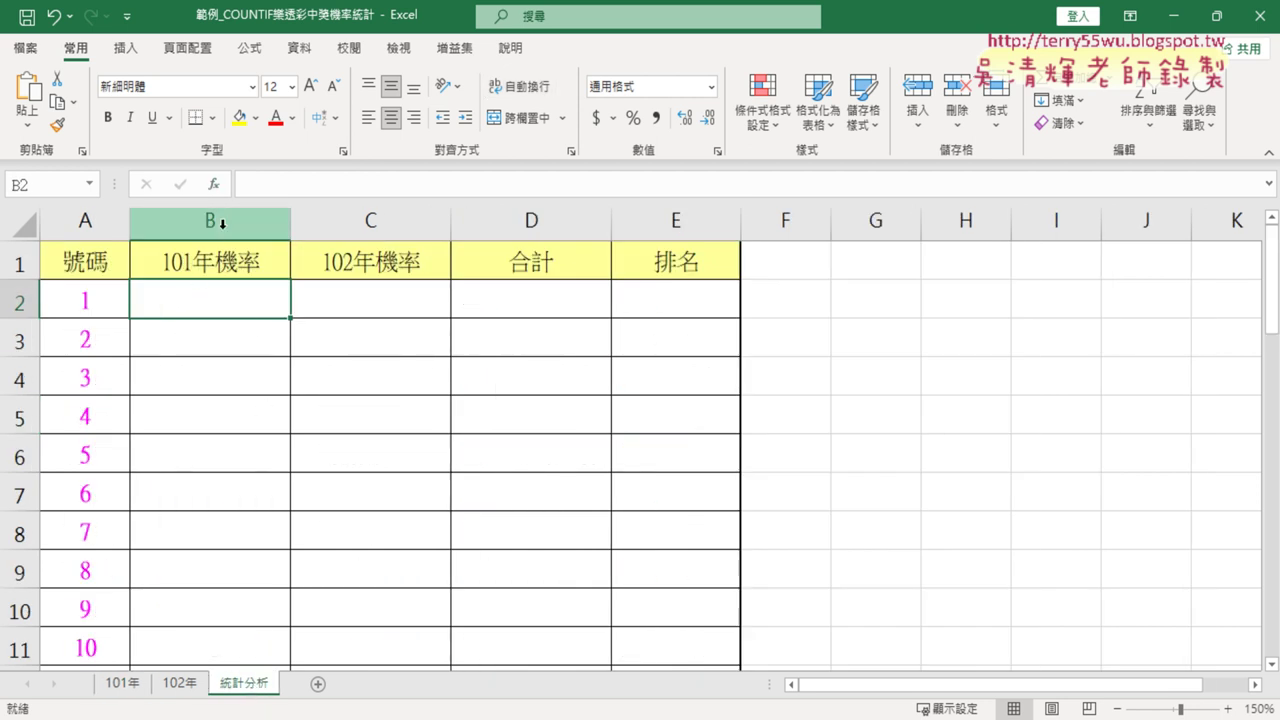
pyautogui.click(214, 185)
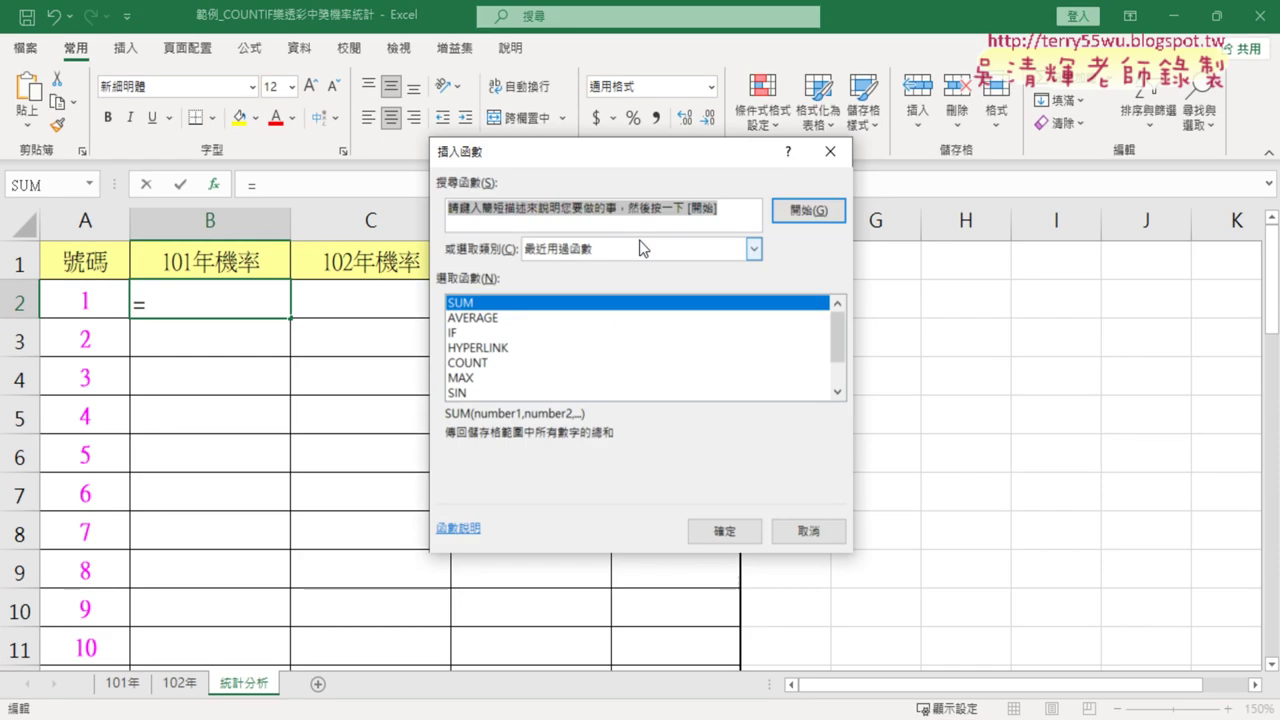
# List all functions and step through the list toward COUNTIF.
pyautogui.click(665, 248)
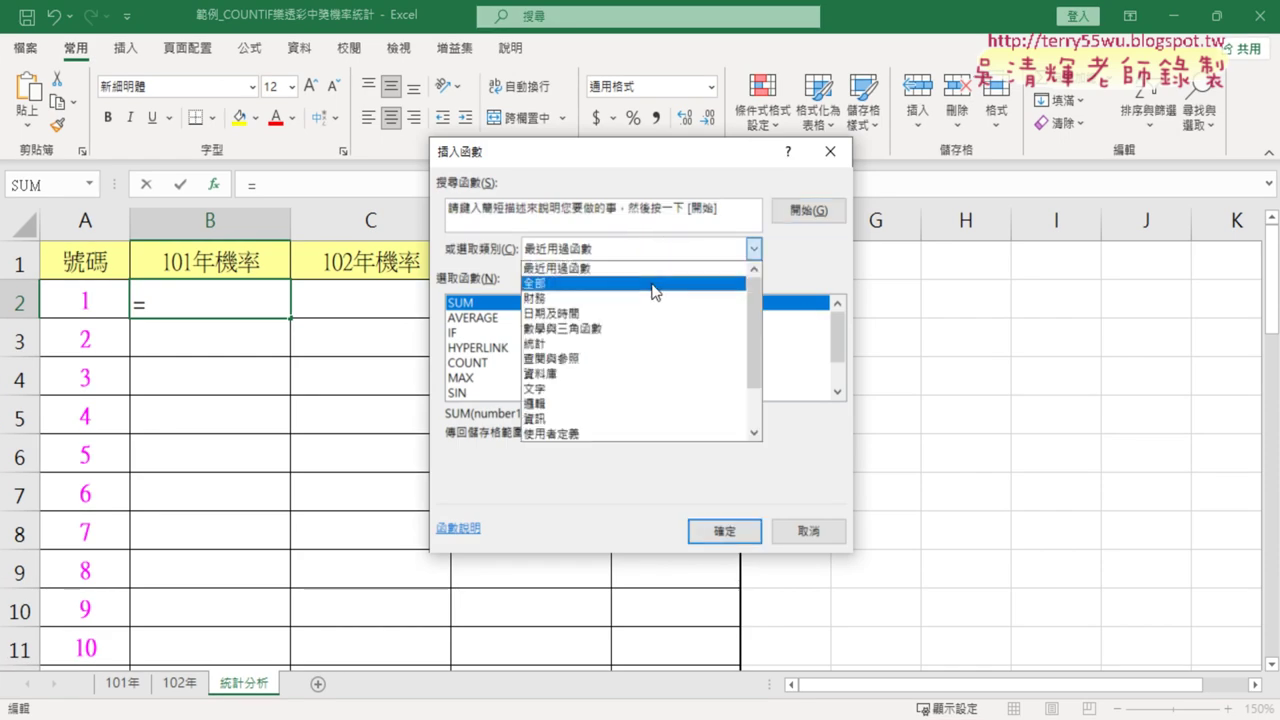
pyautogui.click(652, 284)
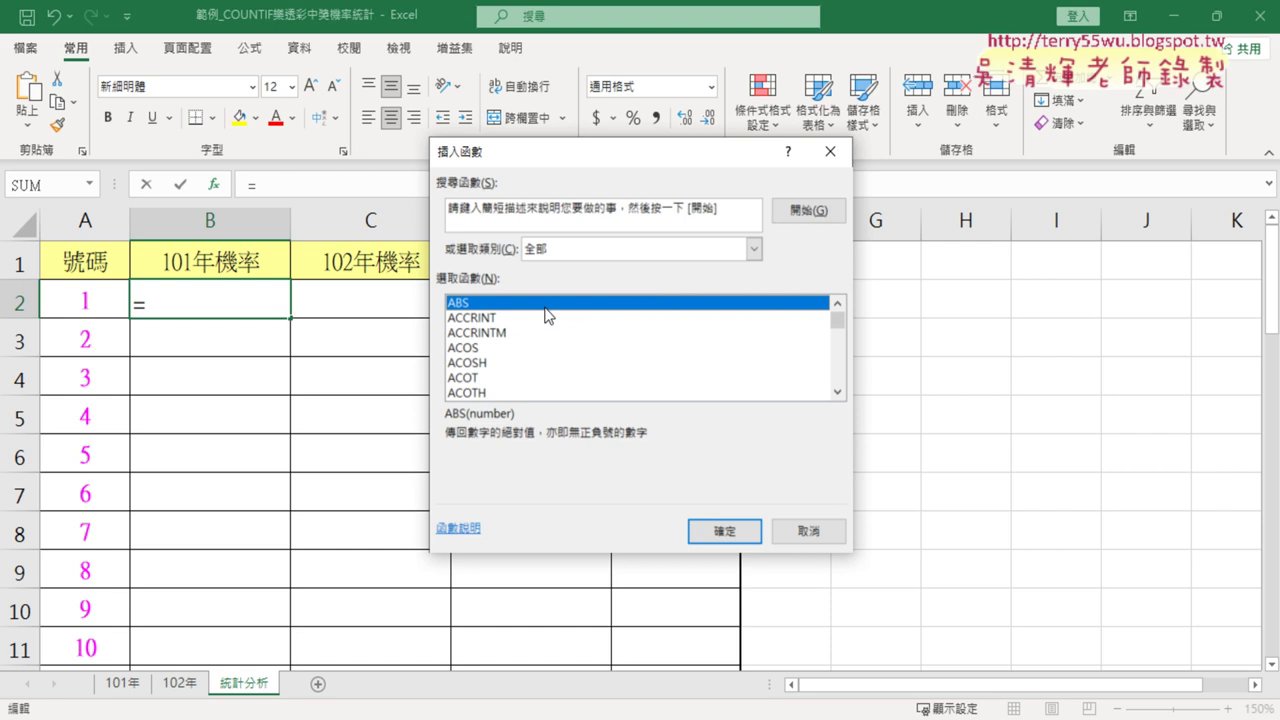
pyautogui.press('c')
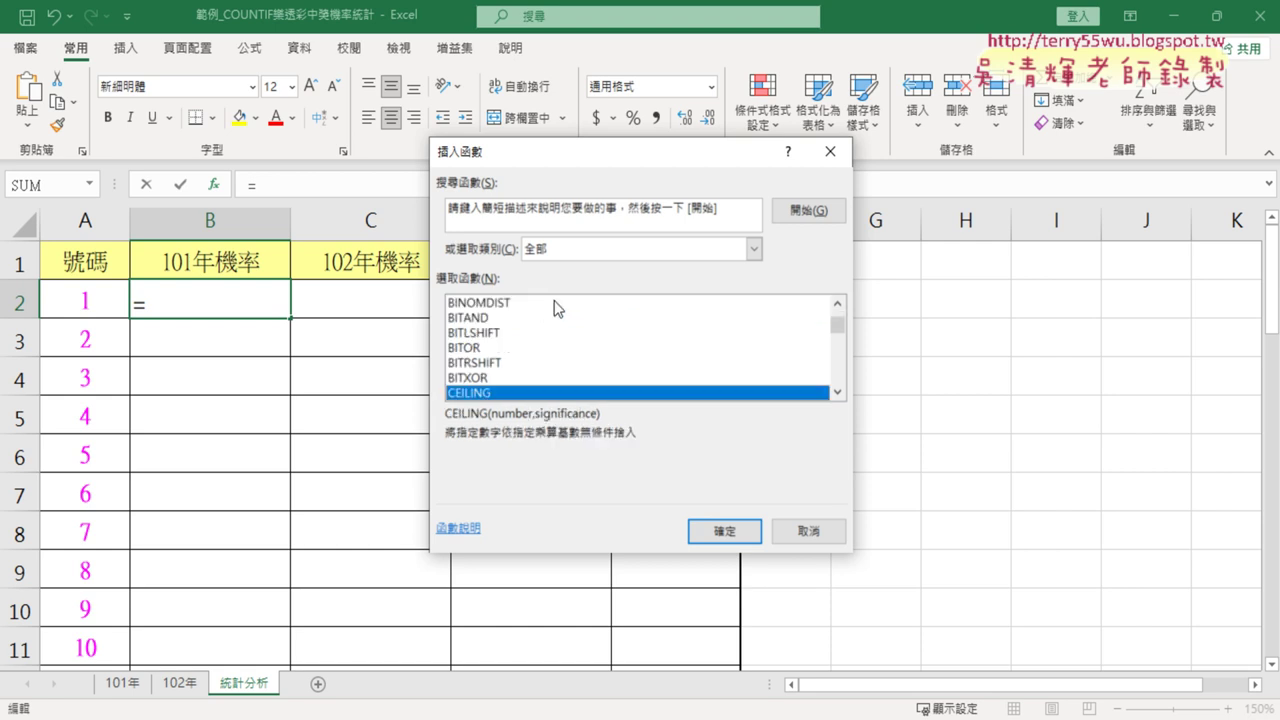
pyautogui.press('c')
pyautogui.press('o')
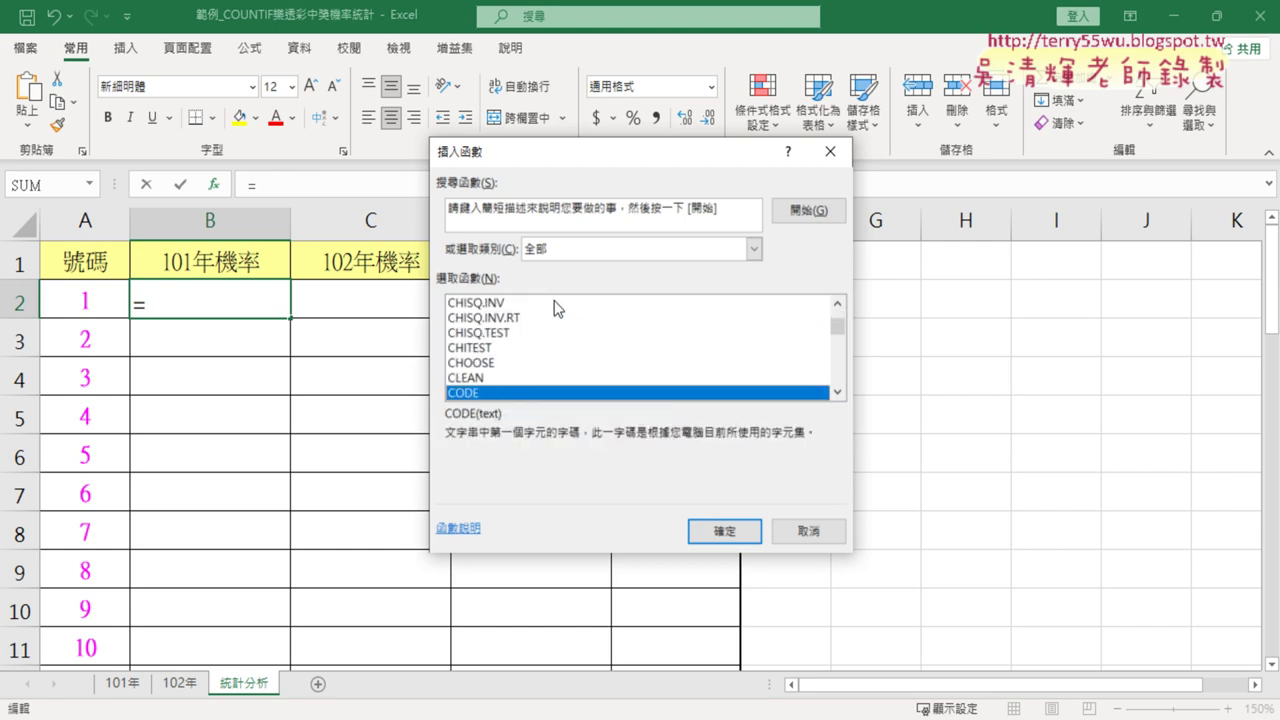
pyautogui.press('Down')
pyautogui.press('Down')
pyautogui.press('Down')
pyautogui.press('Down')
pyautogui.press('Down')
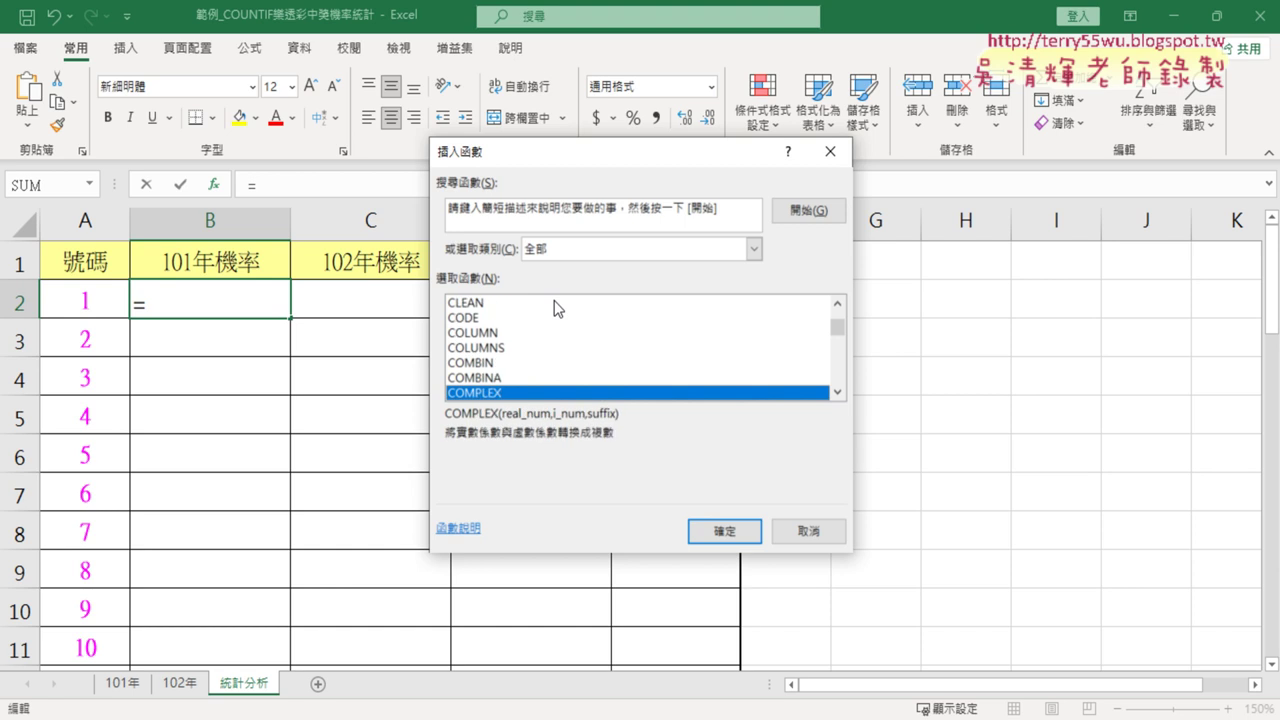
pyautogui.press('Down')
pyautogui.press('Down')
pyautogui.press('Down')
pyautogui.press('Down')
pyautogui.press('Down')
pyautogui.press('Down')
pyautogui.press('Down')
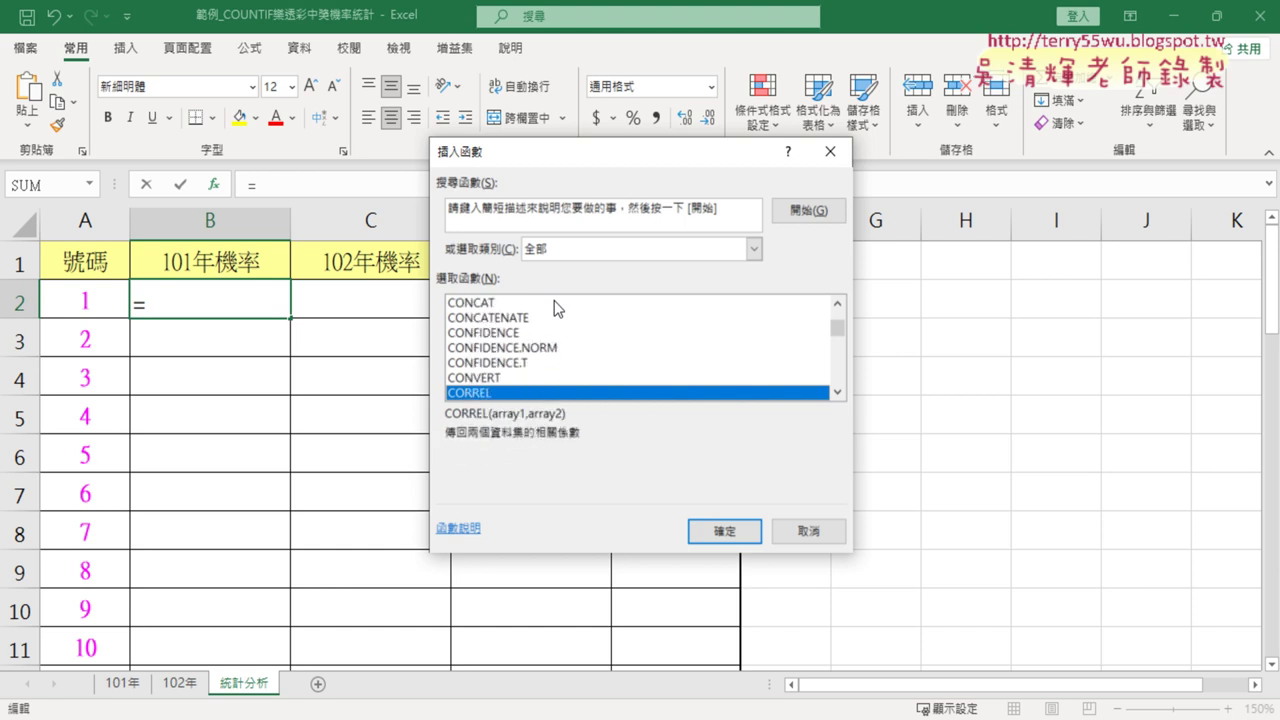
pyautogui.press('Down')
pyautogui.press('Down')
pyautogui.press('Down')
pyautogui.press('Down')
pyautogui.press('Down')
pyautogui.press('Down')
pyautogui.press('Down')
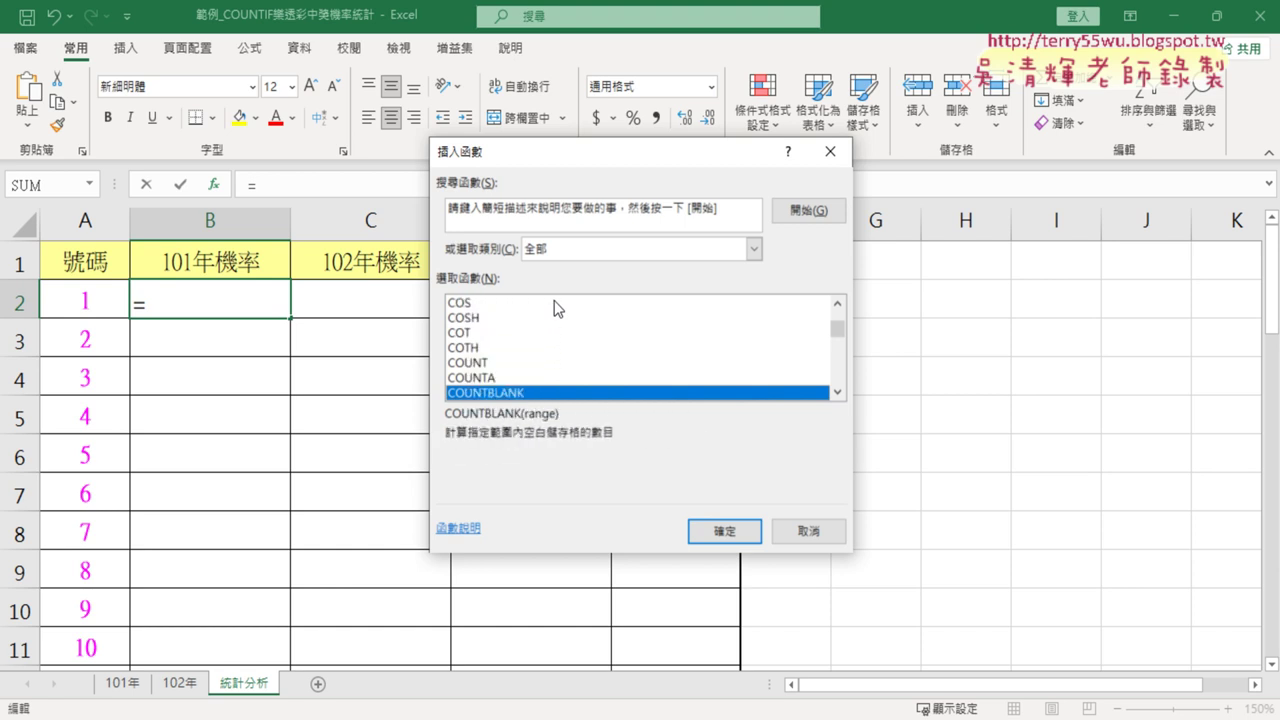
pyautogui.press('Down')
pyautogui.press('Down')
pyautogui.press('Up')
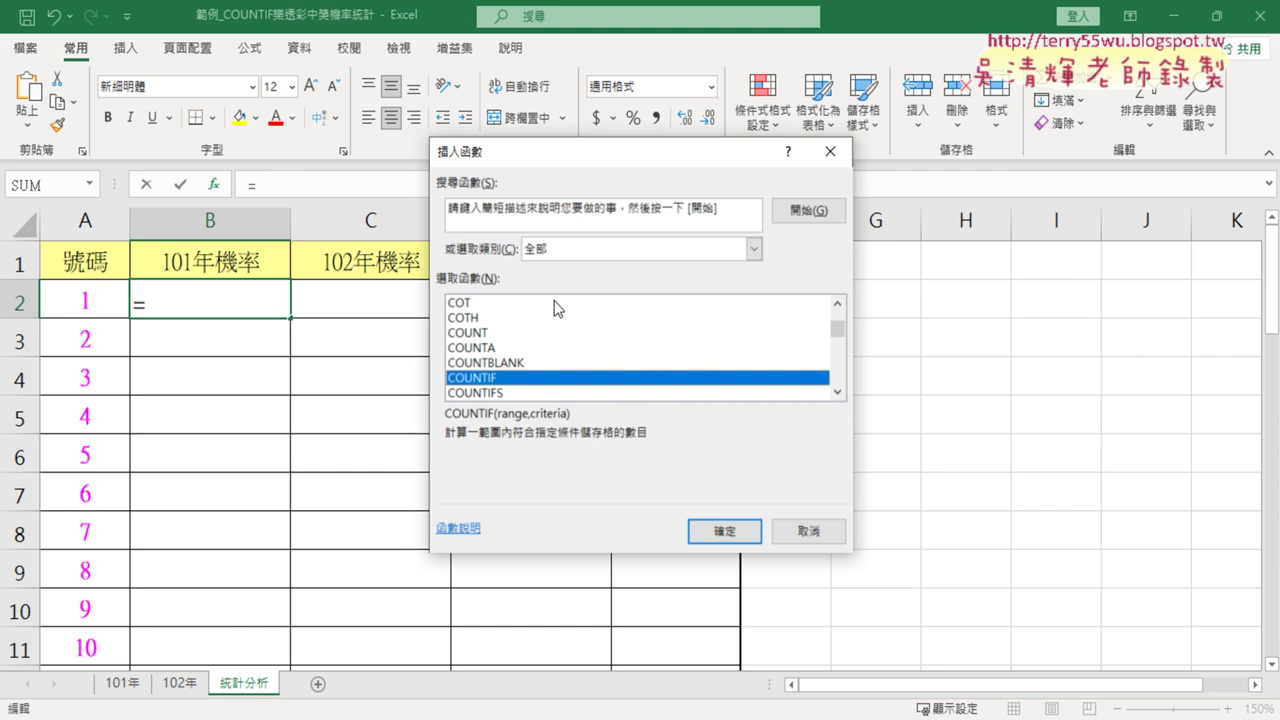
# Filter the functions to the 統計 category and select COUNTIF.
pyautogui.click(608, 250)
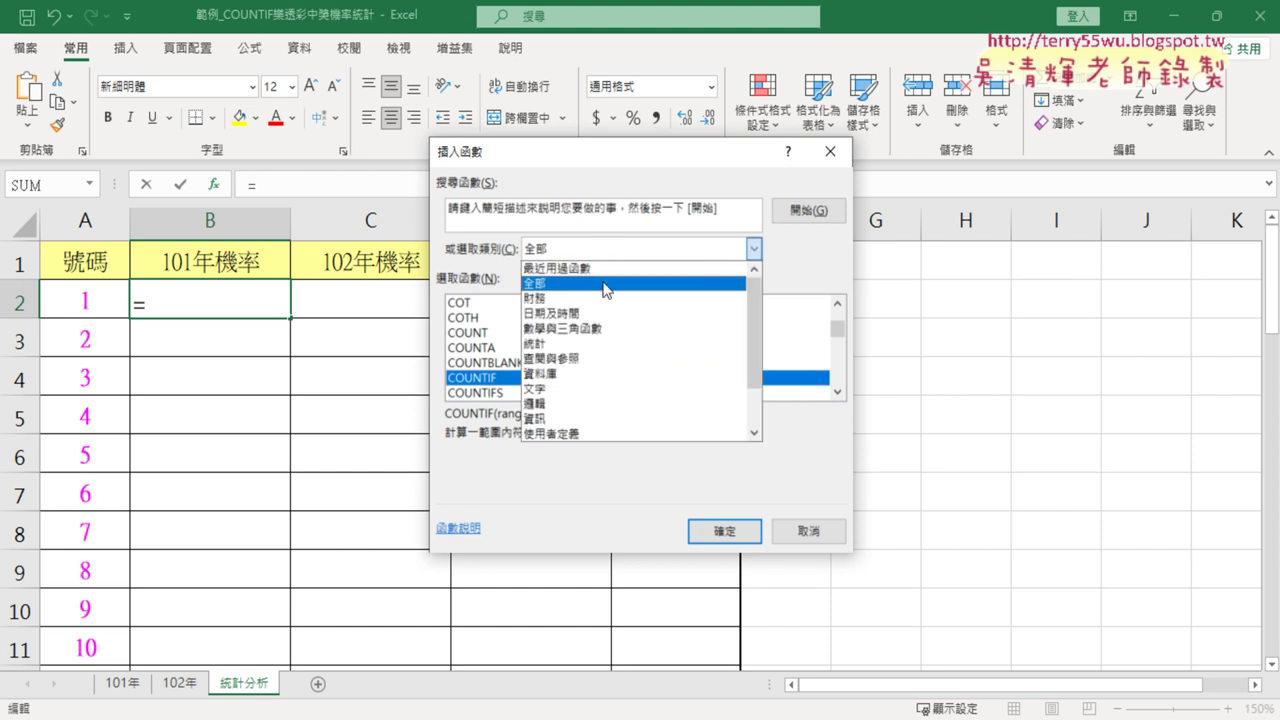
pyautogui.click(588, 344)
pyautogui.click(839, 391)
pyautogui.click(839, 391)
pyautogui.click(839, 391)
pyautogui.click(839, 391)
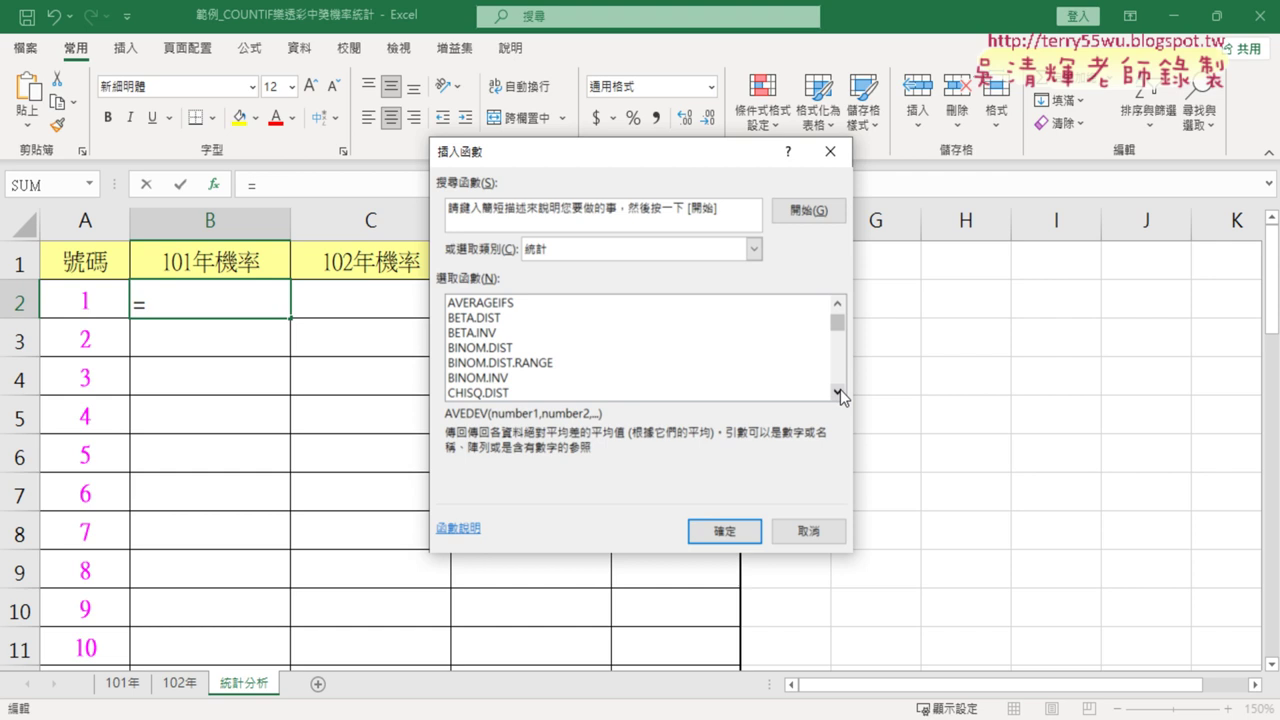
pyautogui.click(840, 392)
pyautogui.click(840, 392)
pyautogui.click(840, 392)
pyautogui.click(840, 392)
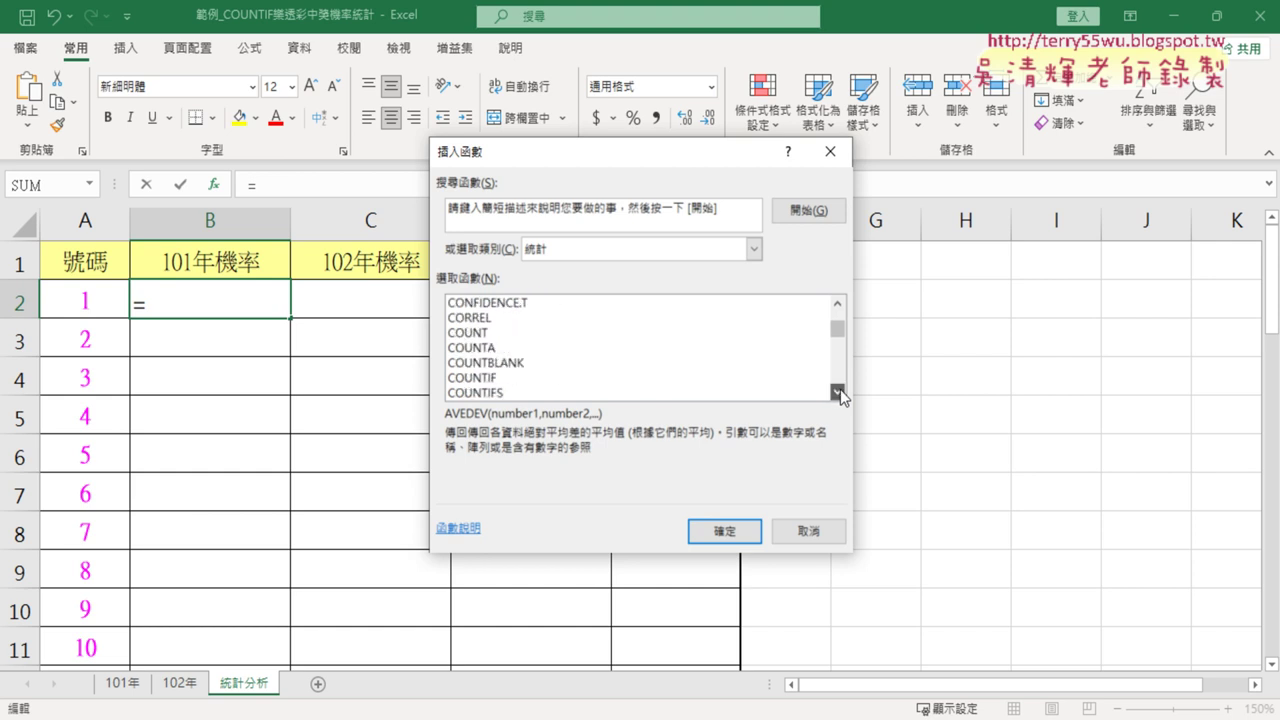
pyautogui.click(531, 380)
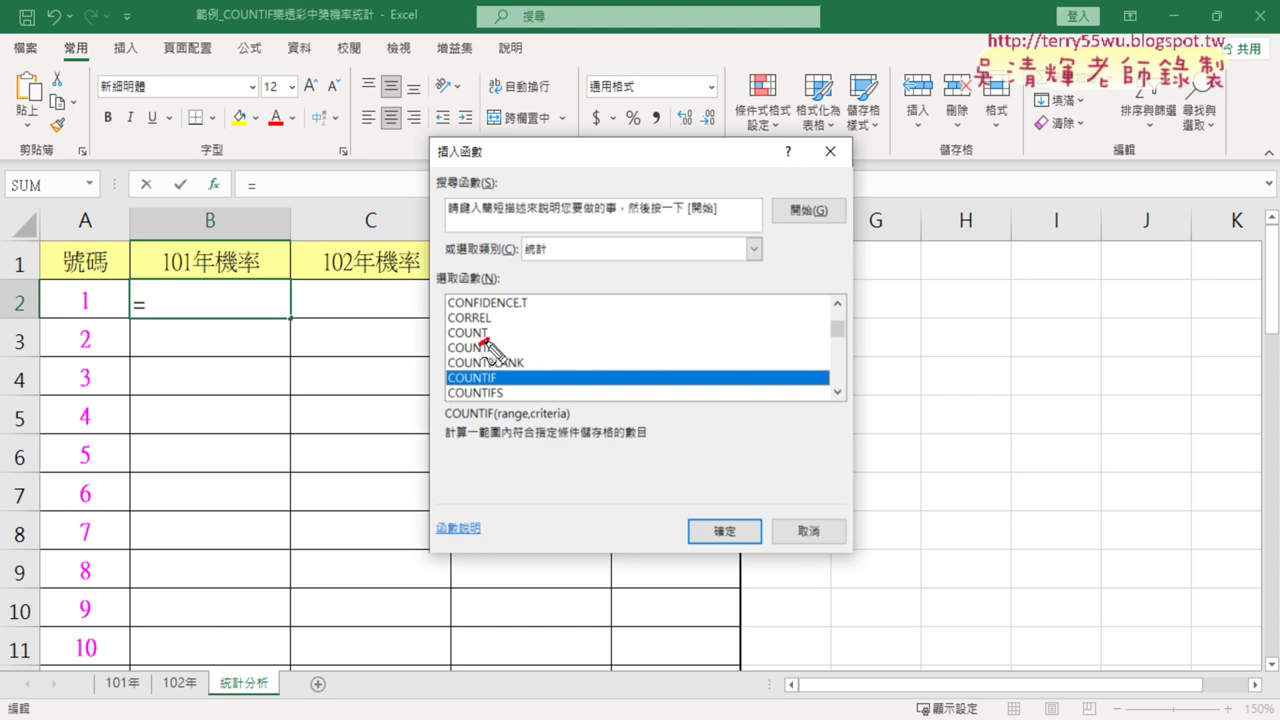
pyautogui.moveTo(482, 330); pyautogui.dragTo(484, 350)
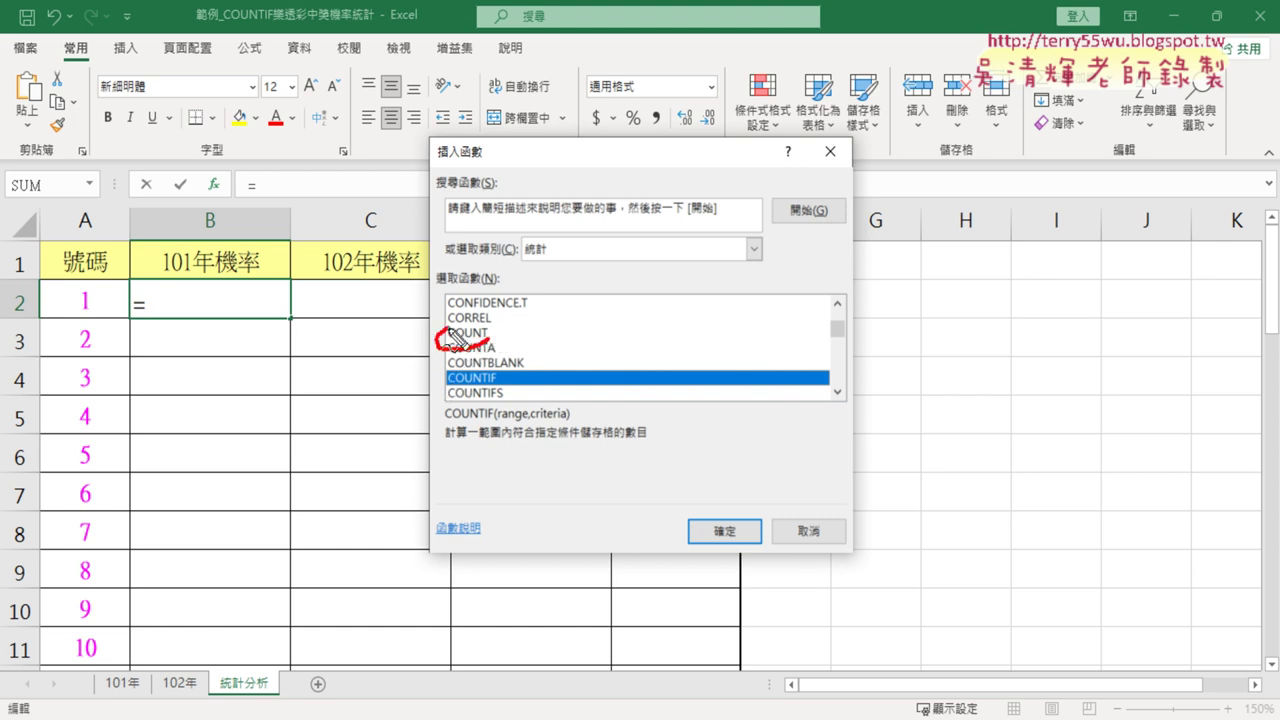
pyautogui.click(509, 336)
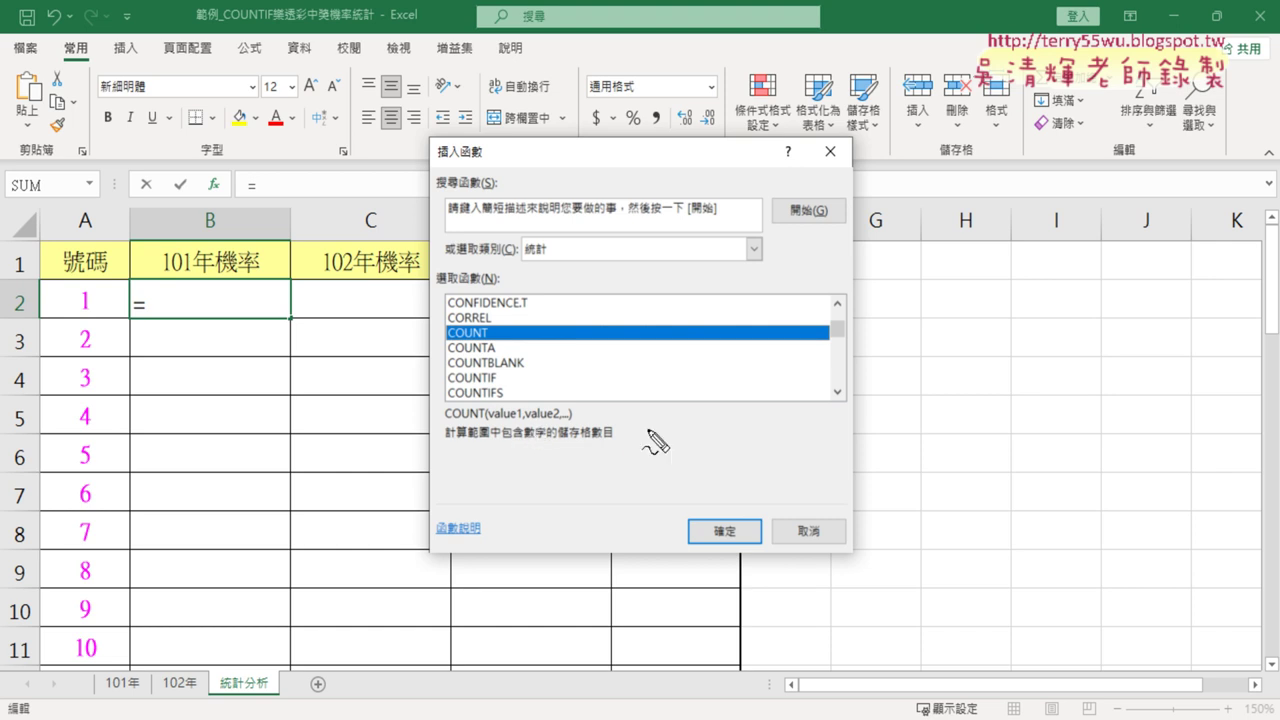
pyautogui.moveTo(543, 436); pyautogui.dragTo(545, 452)
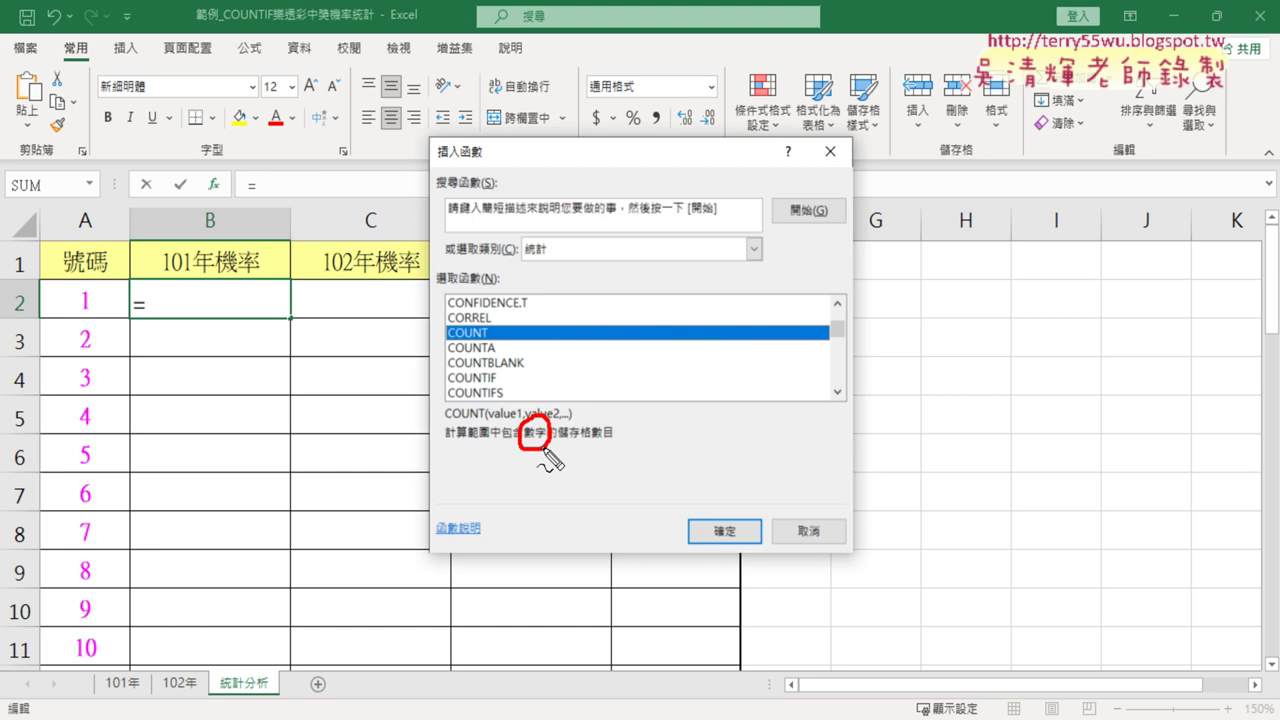
pyautogui.press('Escape')
pyautogui.click(530, 348)
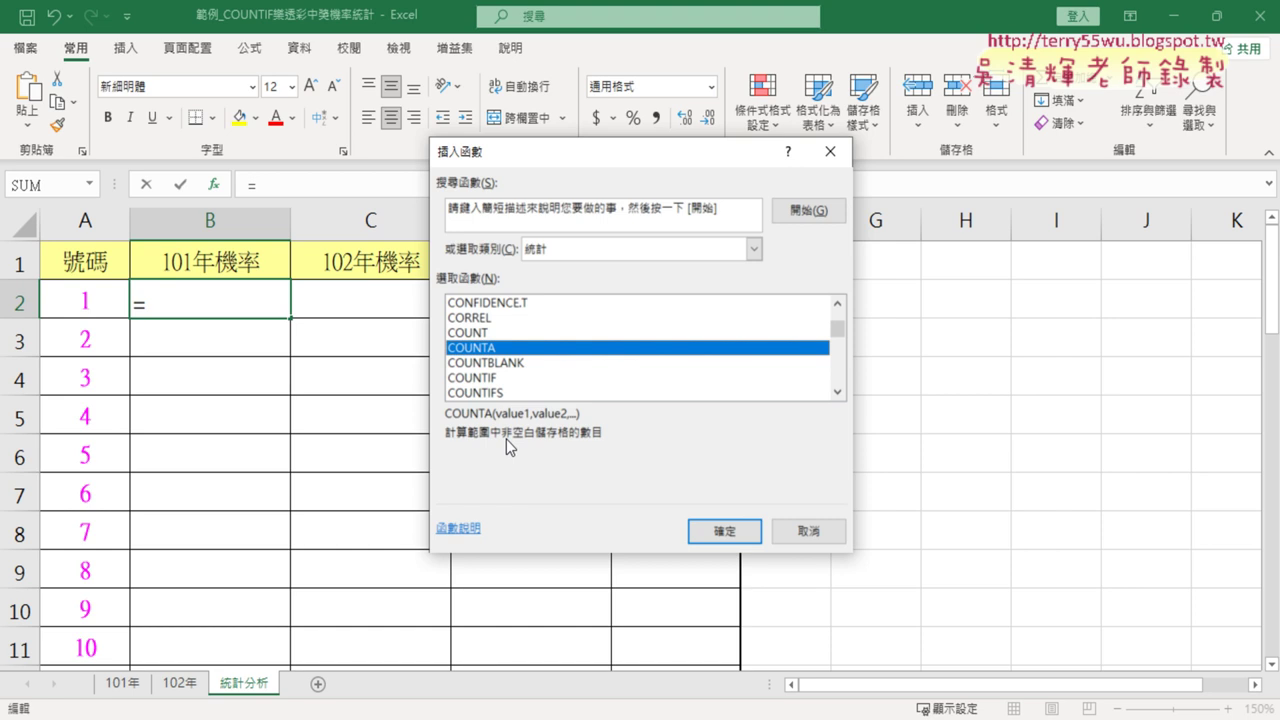
pyautogui.click(521, 372)
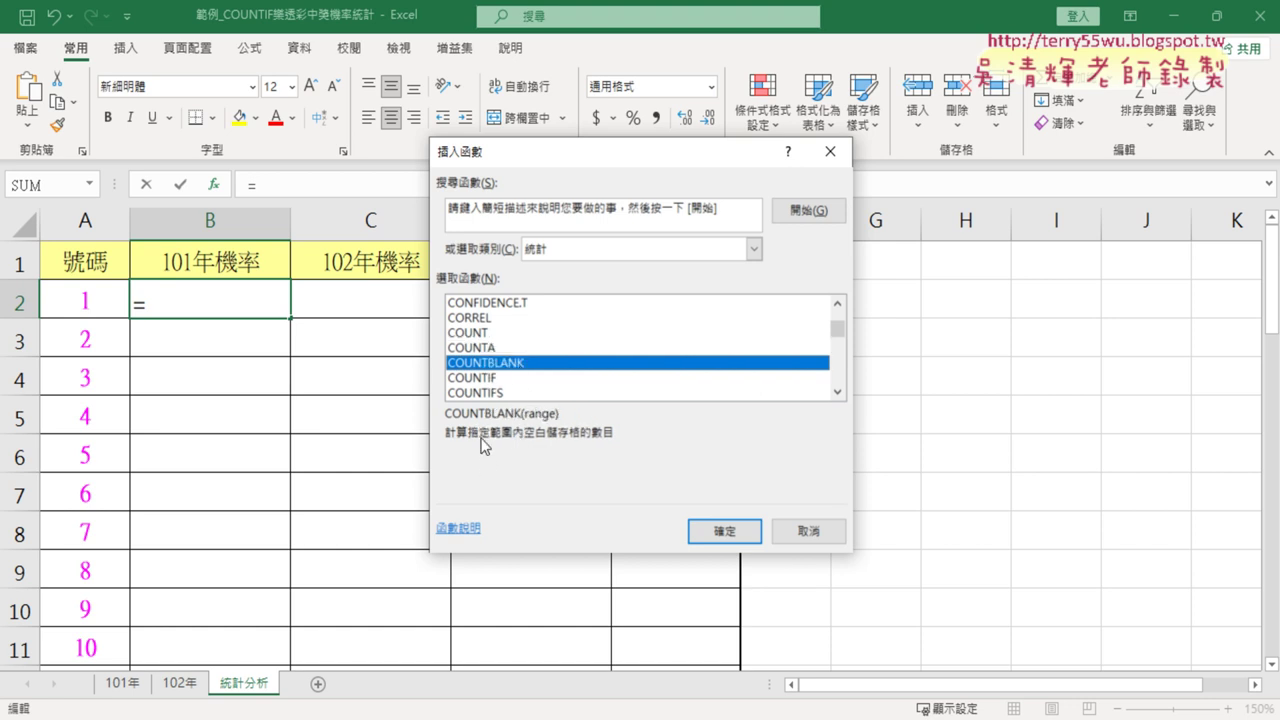
pyautogui.click(510, 379)
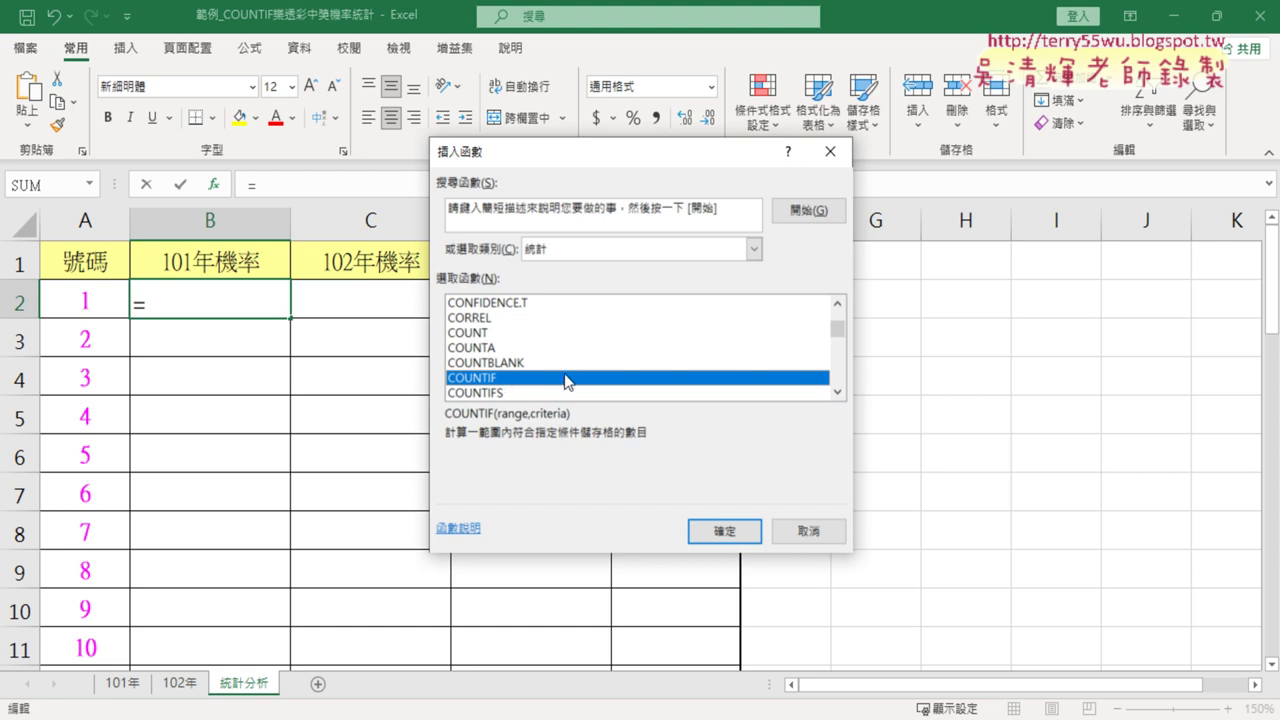
# Insert COUNTIF into B2, opening its Function Arguments dialog.
pyautogui.click(518, 395)
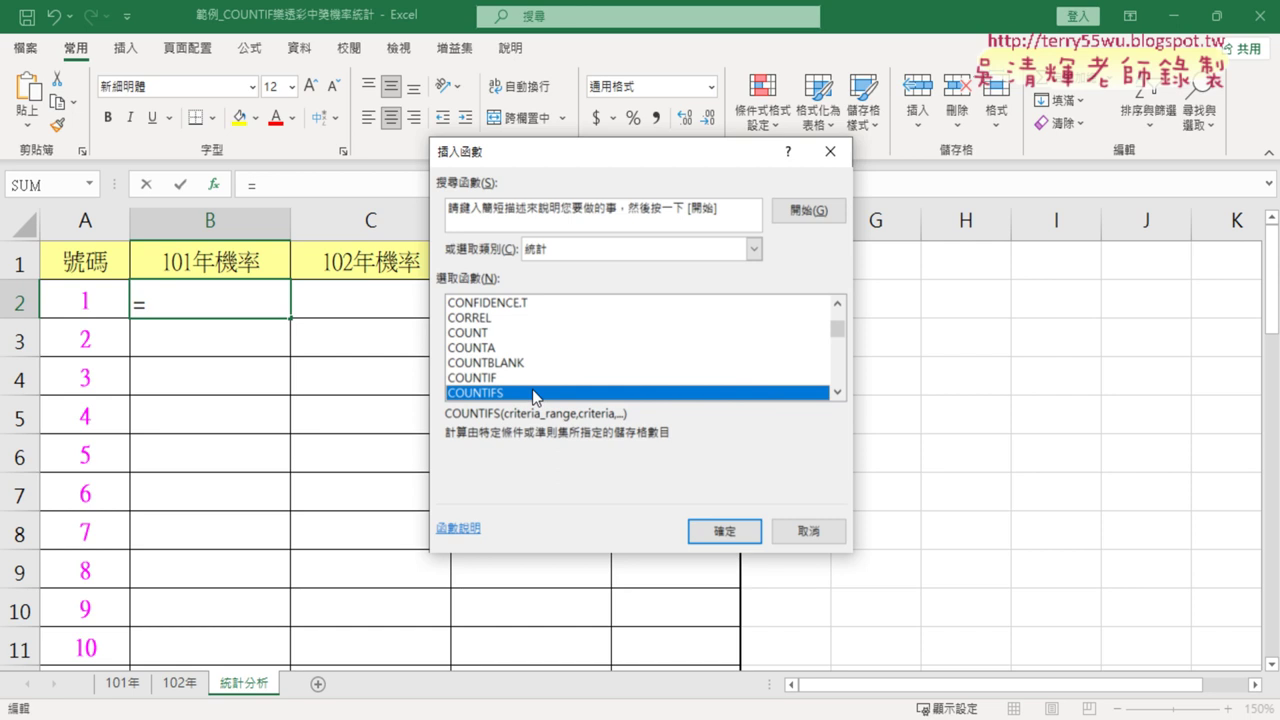
pyautogui.press('Up')
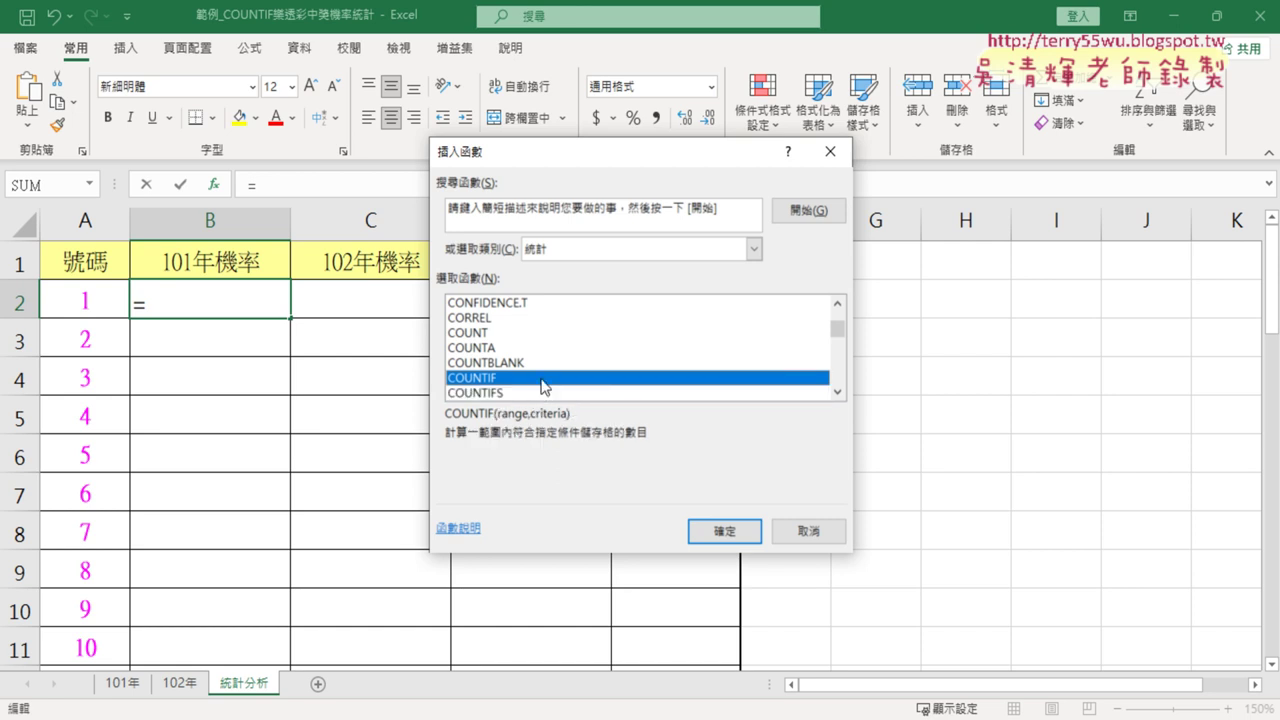
pyautogui.press('Return')
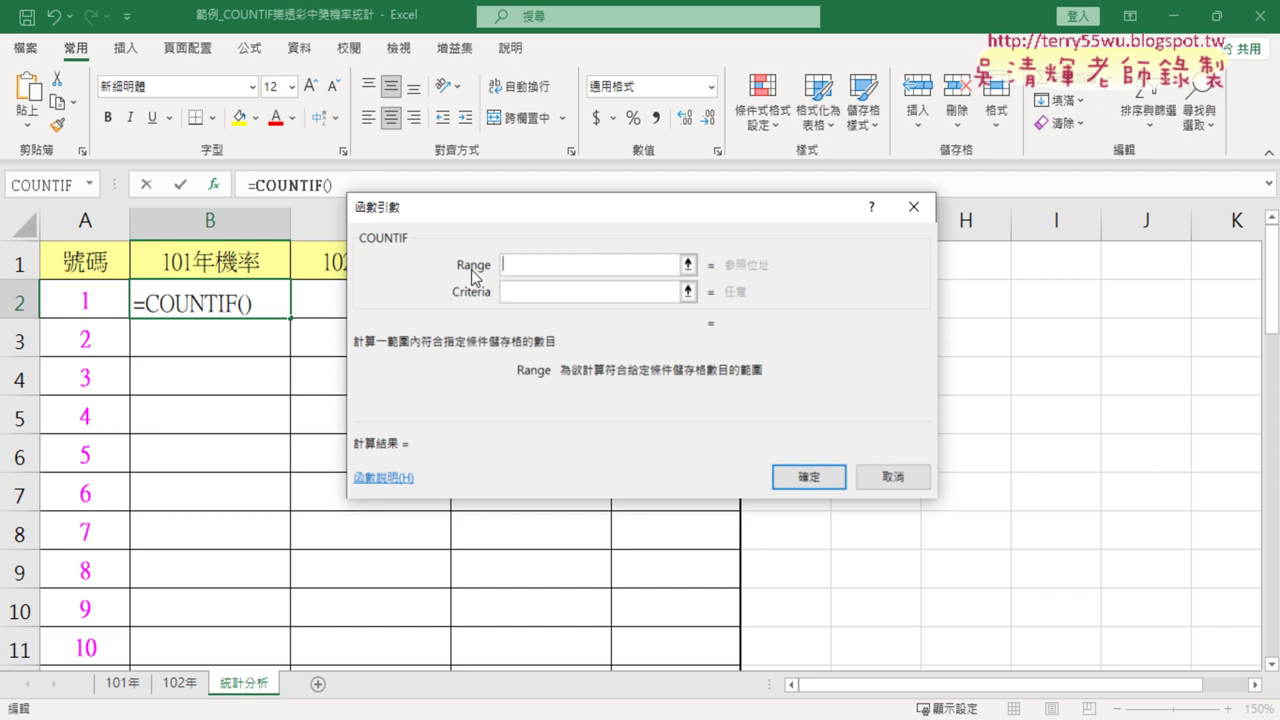
# Set the COUNTIF range to '101年'!D2:J100, removing the duplicated sheet prefix.
pyautogui.click(123, 686)
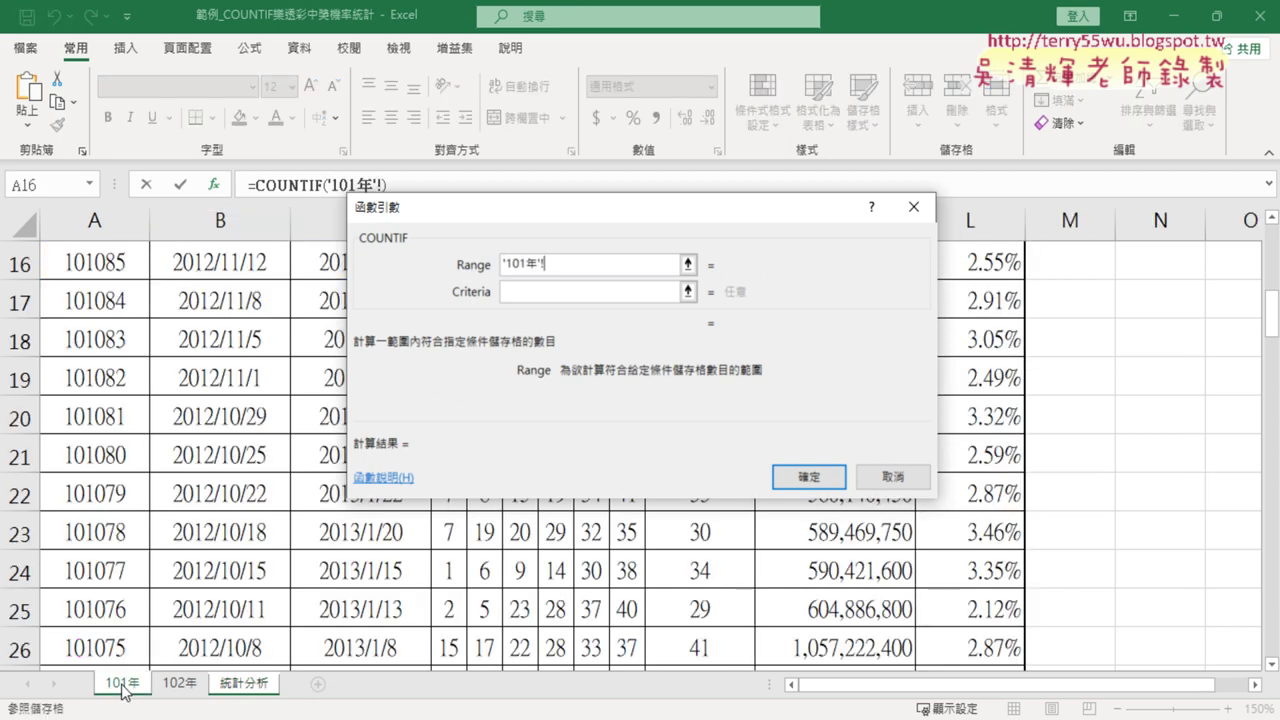
pyautogui.moveTo(537, 212); pyautogui.dragTo(571, 533)
pyautogui.scroll(4, 1041, 410)
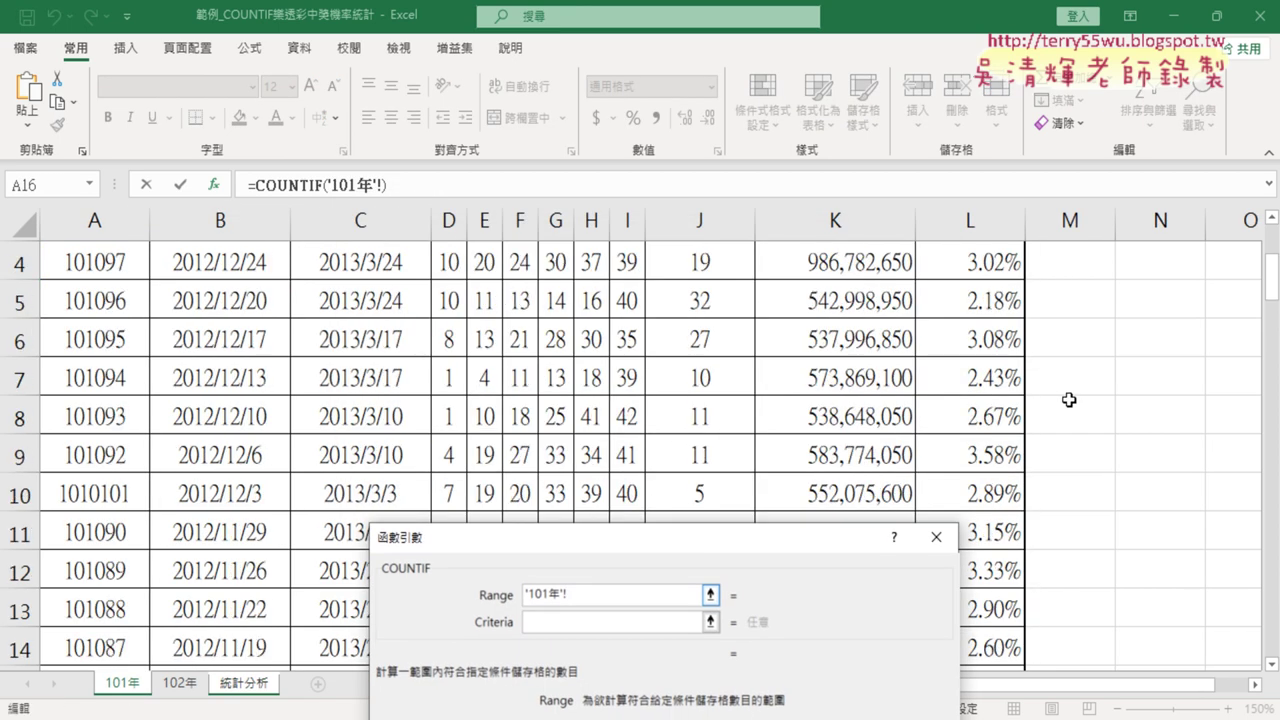
pyautogui.scroll(1, 1068, 400)
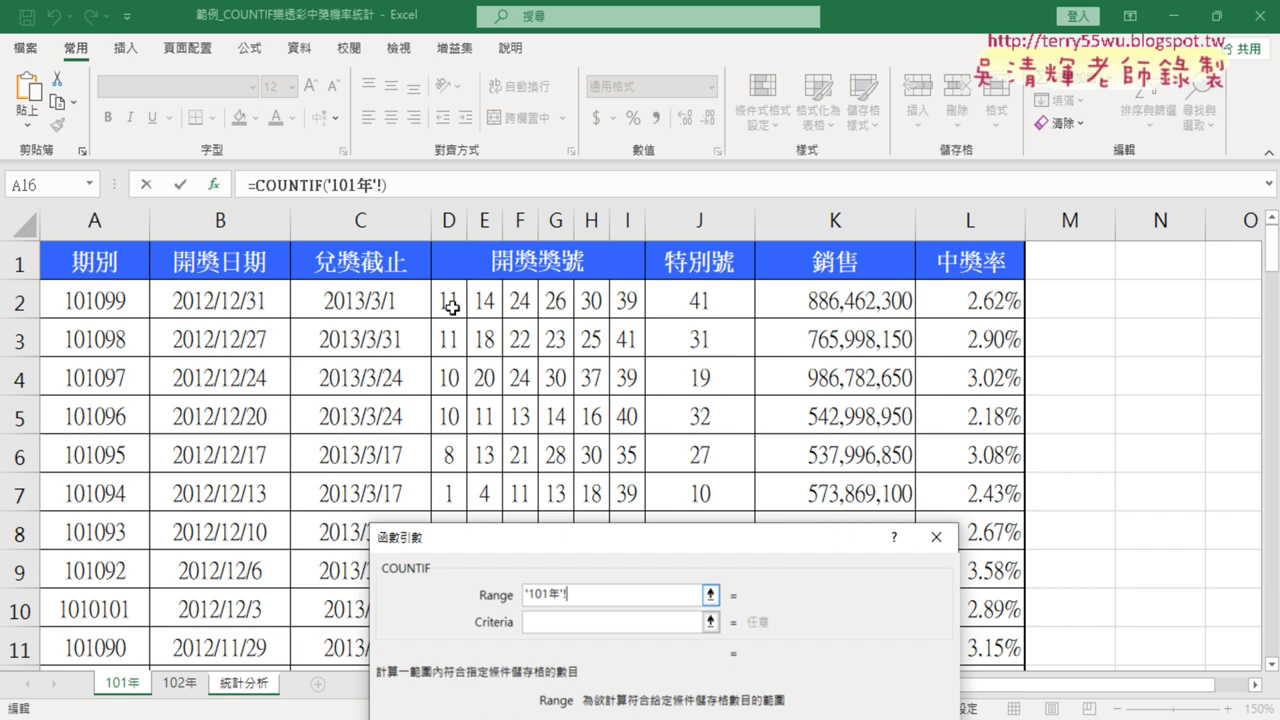
pyautogui.moveTo(451, 303); pyautogui.dragTo(691, 296)
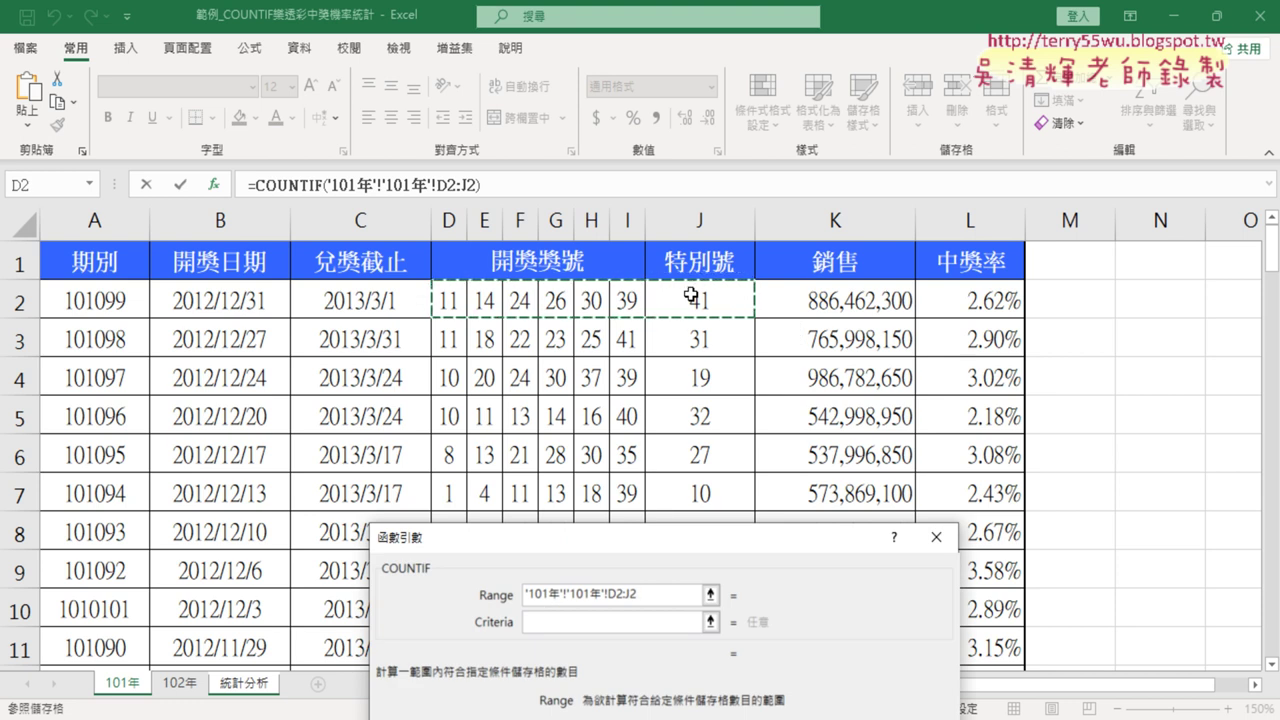
pyautogui.hotkey('ctrl', 'shift', 'Down')
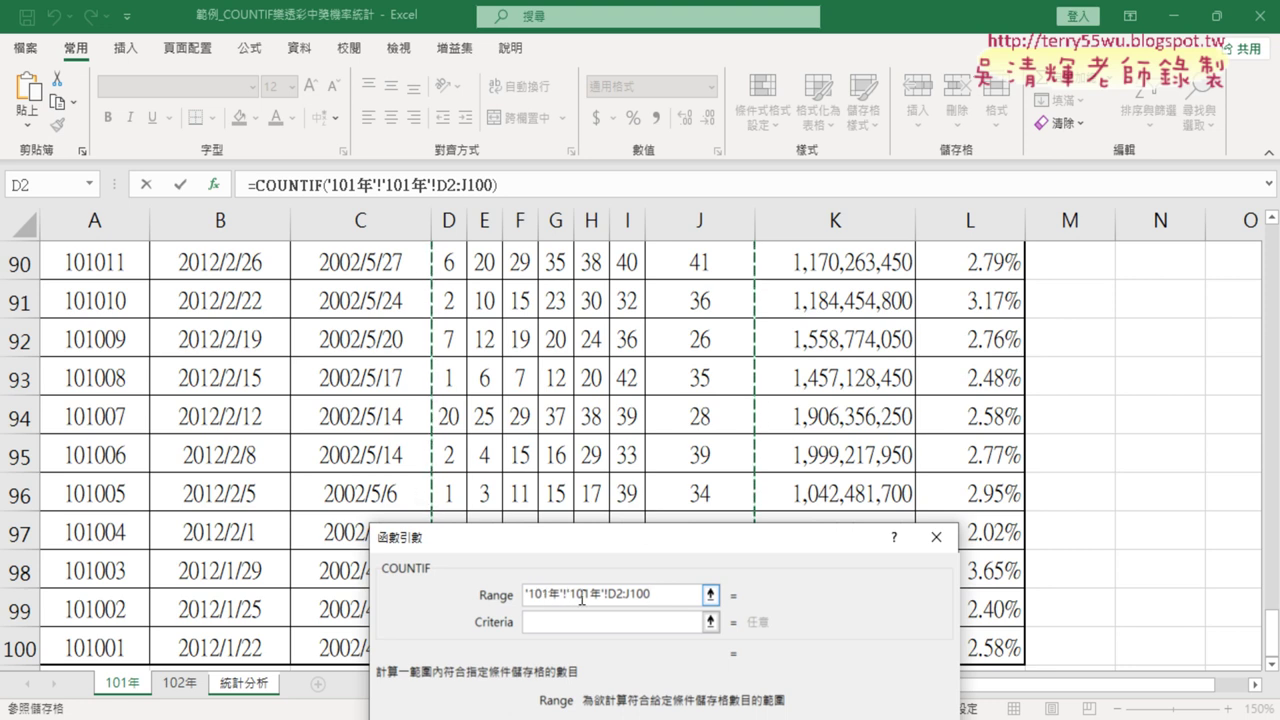
pyautogui.moveTo(568, 594); pyautogui.dragTo(524, 594)
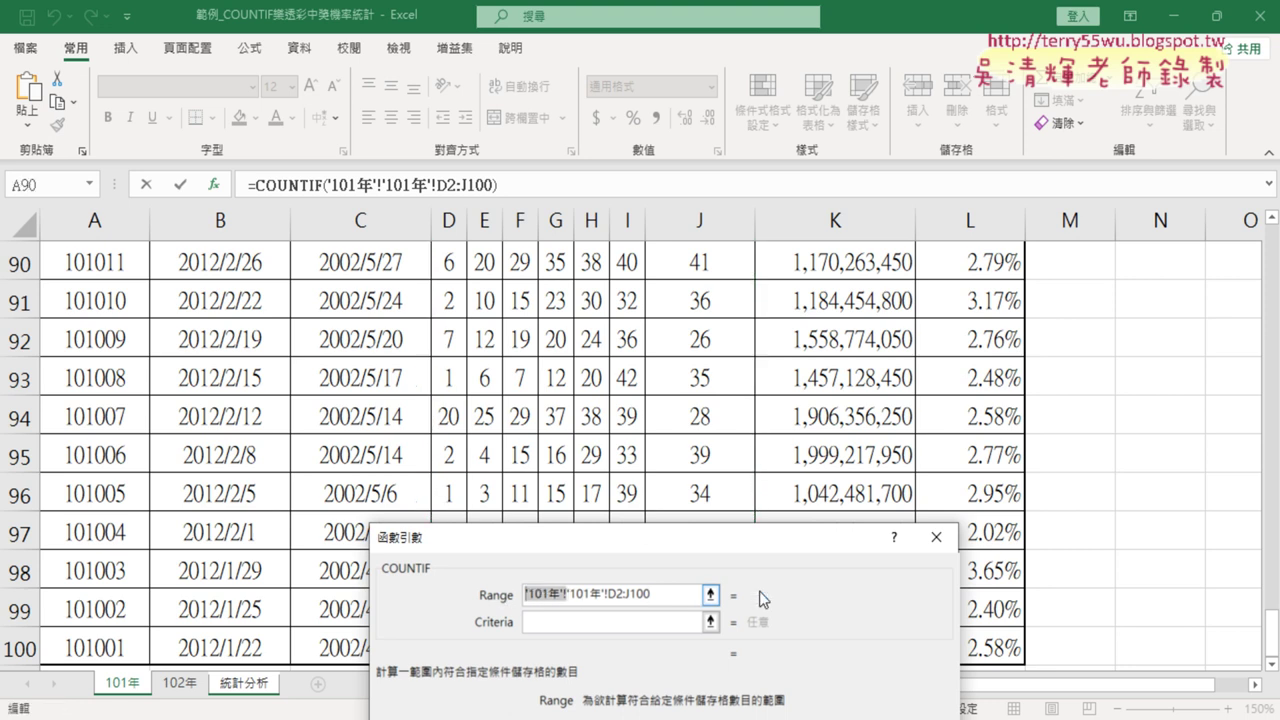
pyautogui.press('Delete')
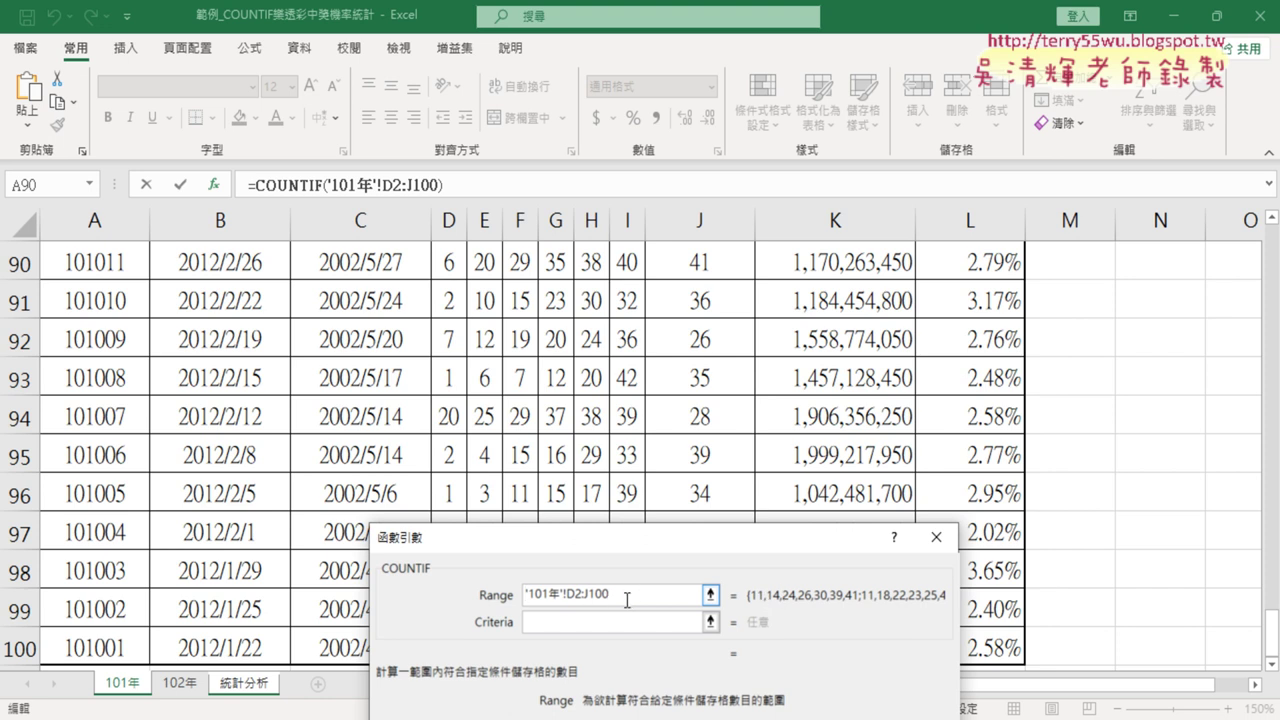
pyautogui.click(630, 620)
# Use A2 as the criteria to finish =COUNTIF('101年'!D2:J100,A2), showing 17.
pyautogui.click(538, 622)
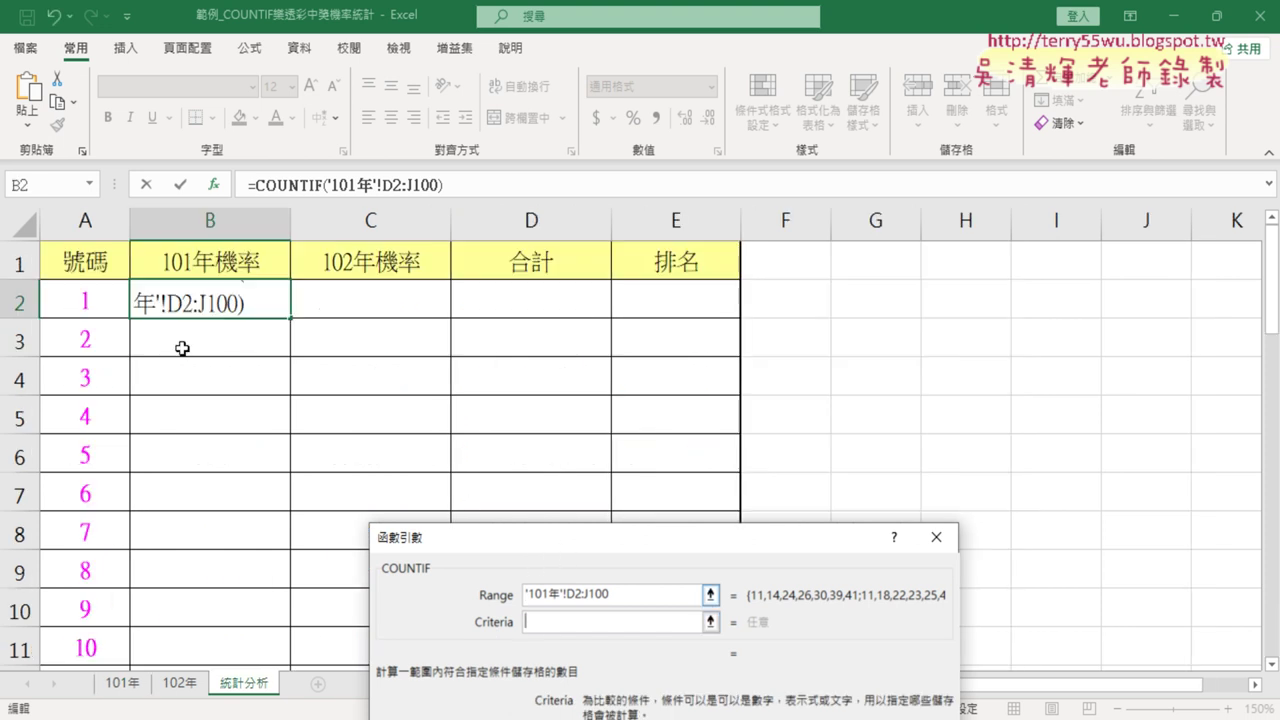
pyautogui.click(85, 301)
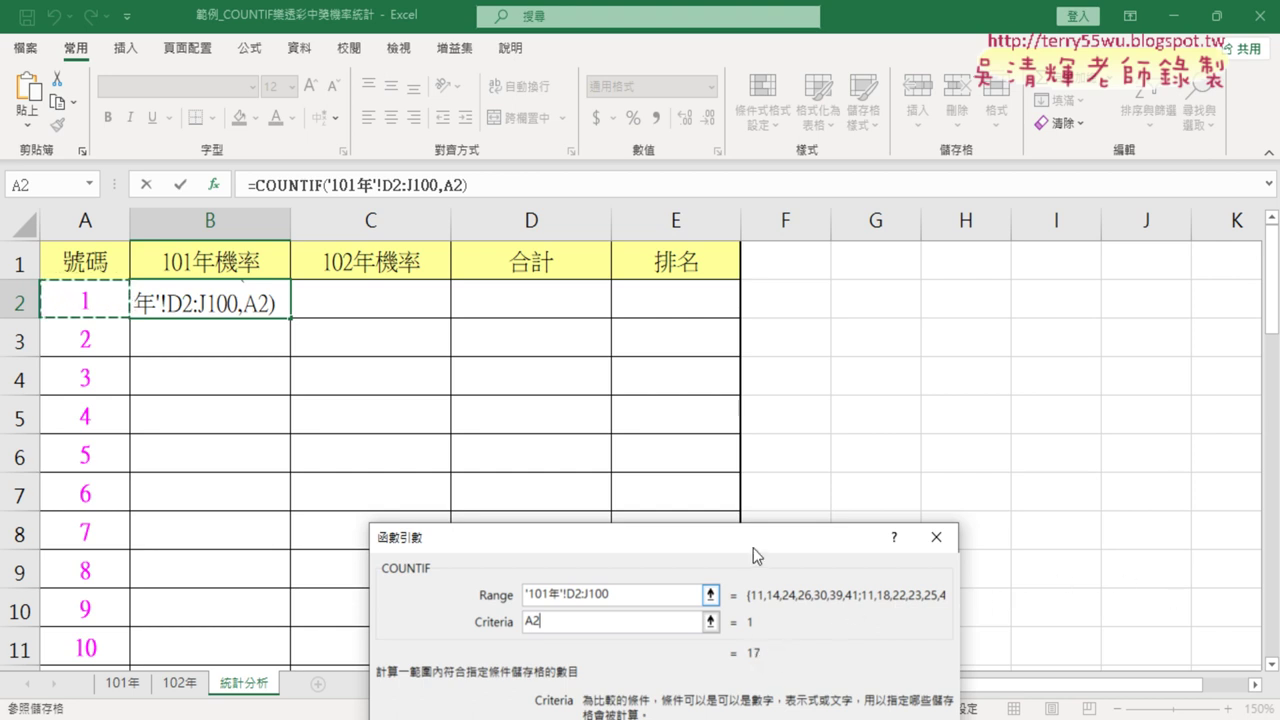
pyautogui.moveTo(753, 548); pyautogui.dragTo(779, 210)
pyautogui.click(874, 463)
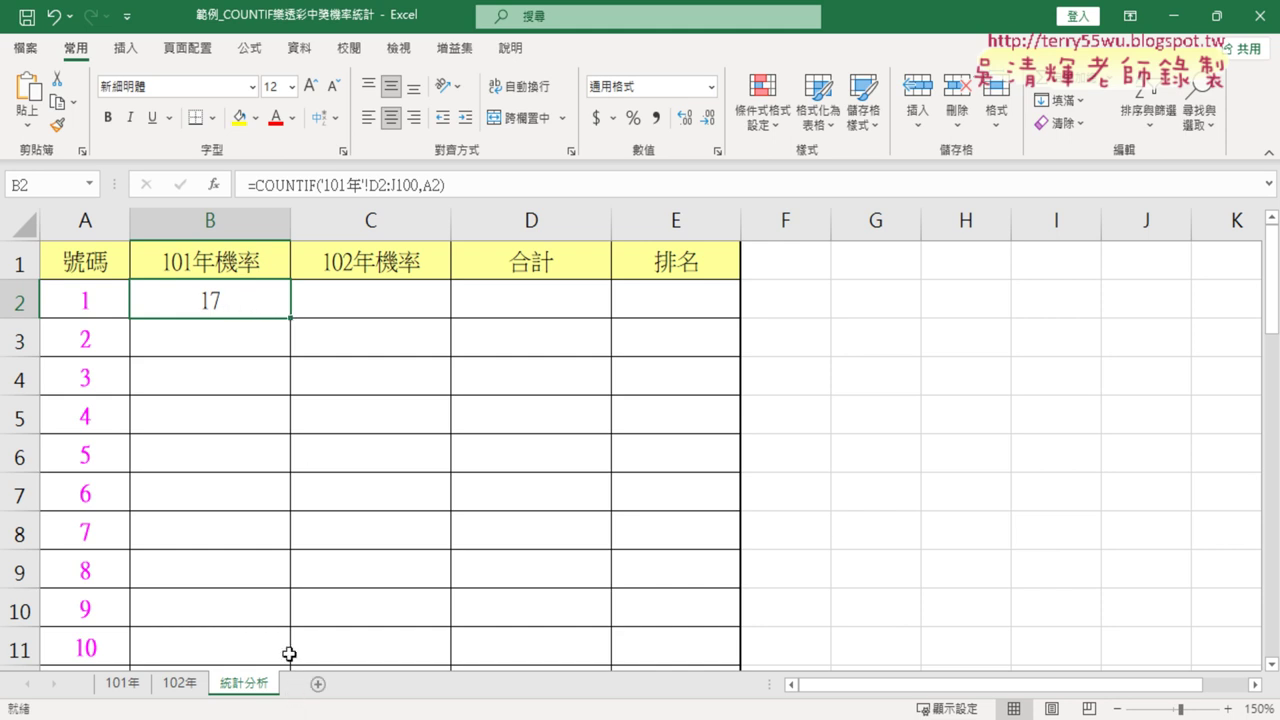
# Fill the COUNTIF formula down column B and compare B2's and B3's shifted ranges.
pyautogui.doubleClick(291, 317)
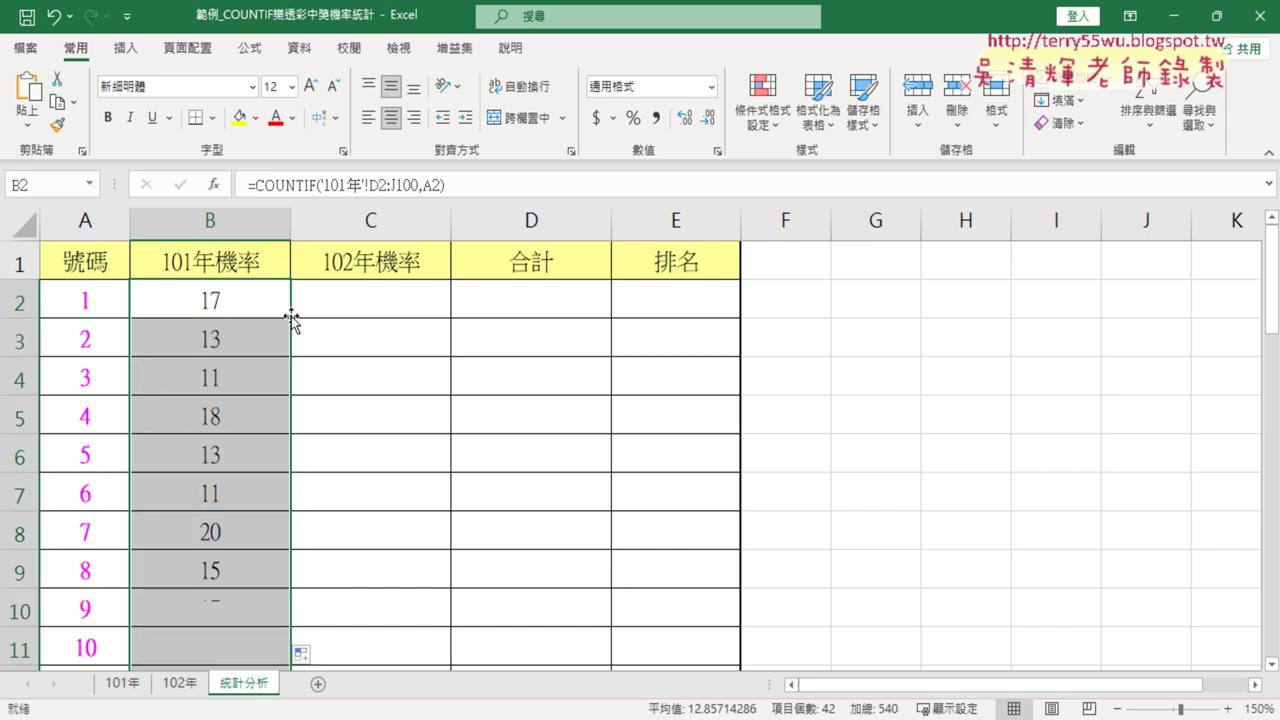
pyautogui.click(258, 304)
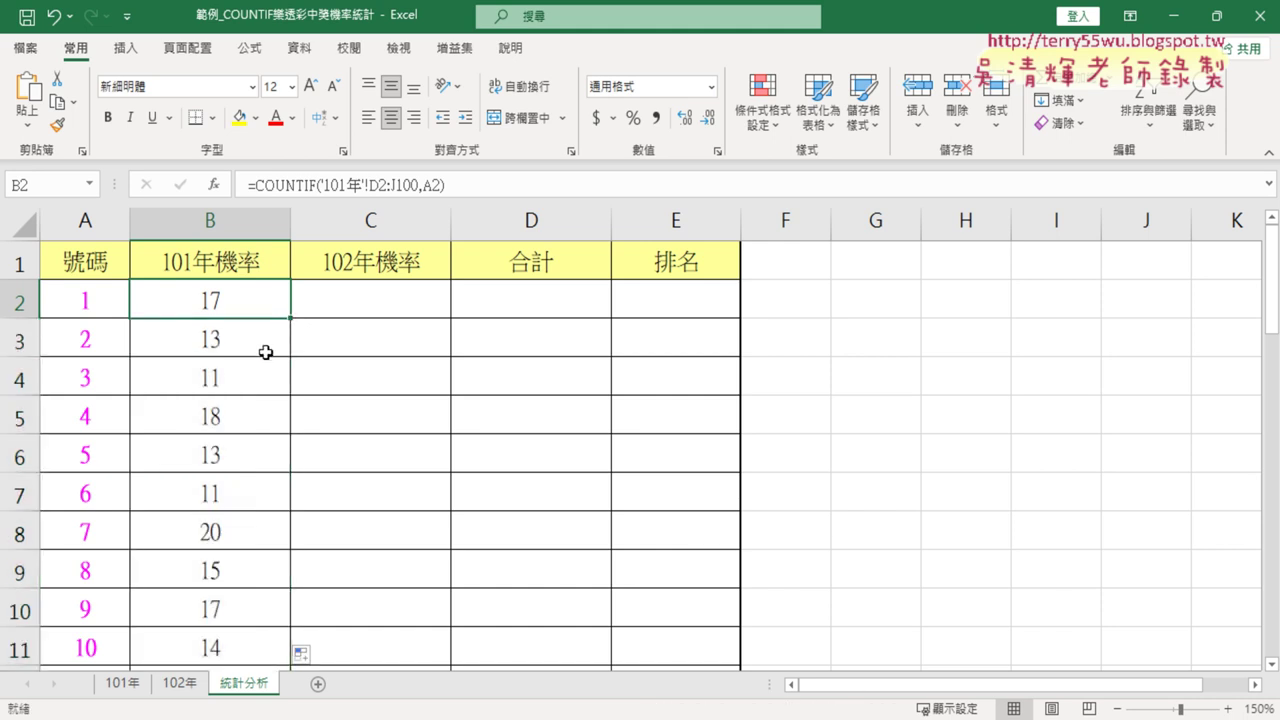
pyautogui.click(233, 339)
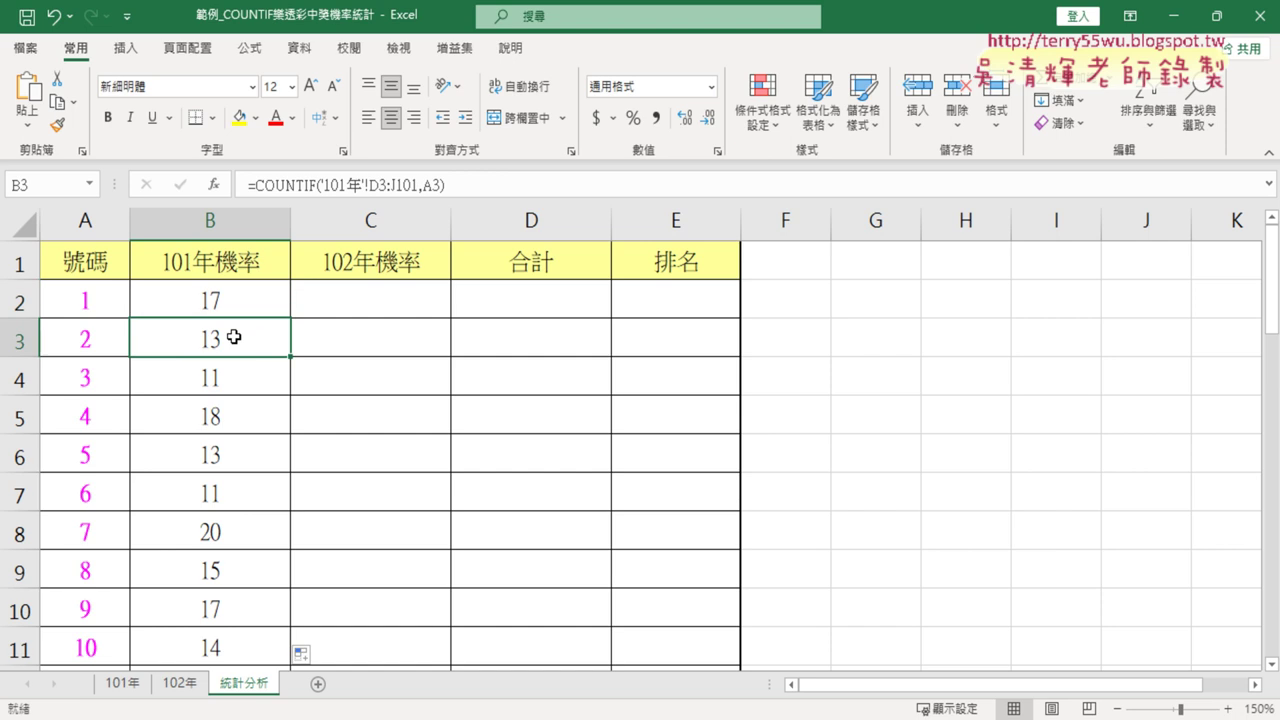
pyautogui.click(217, 290)
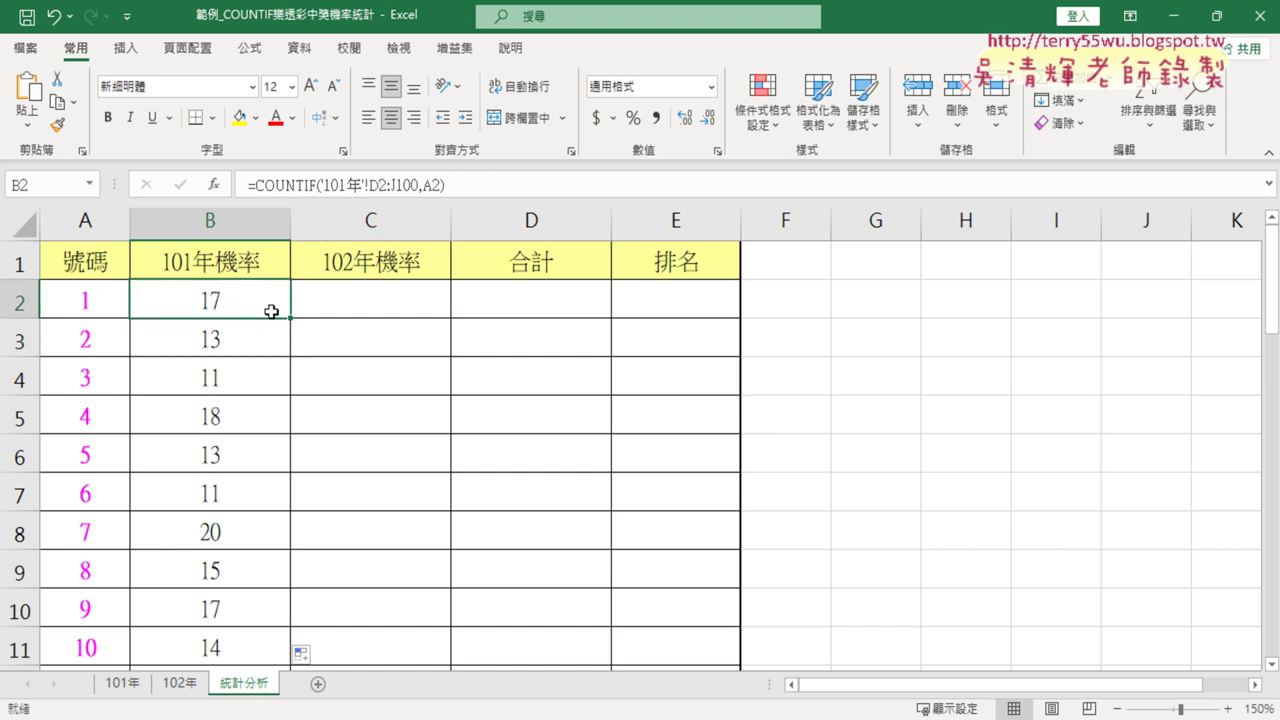
pyautogui.click(227, 346)
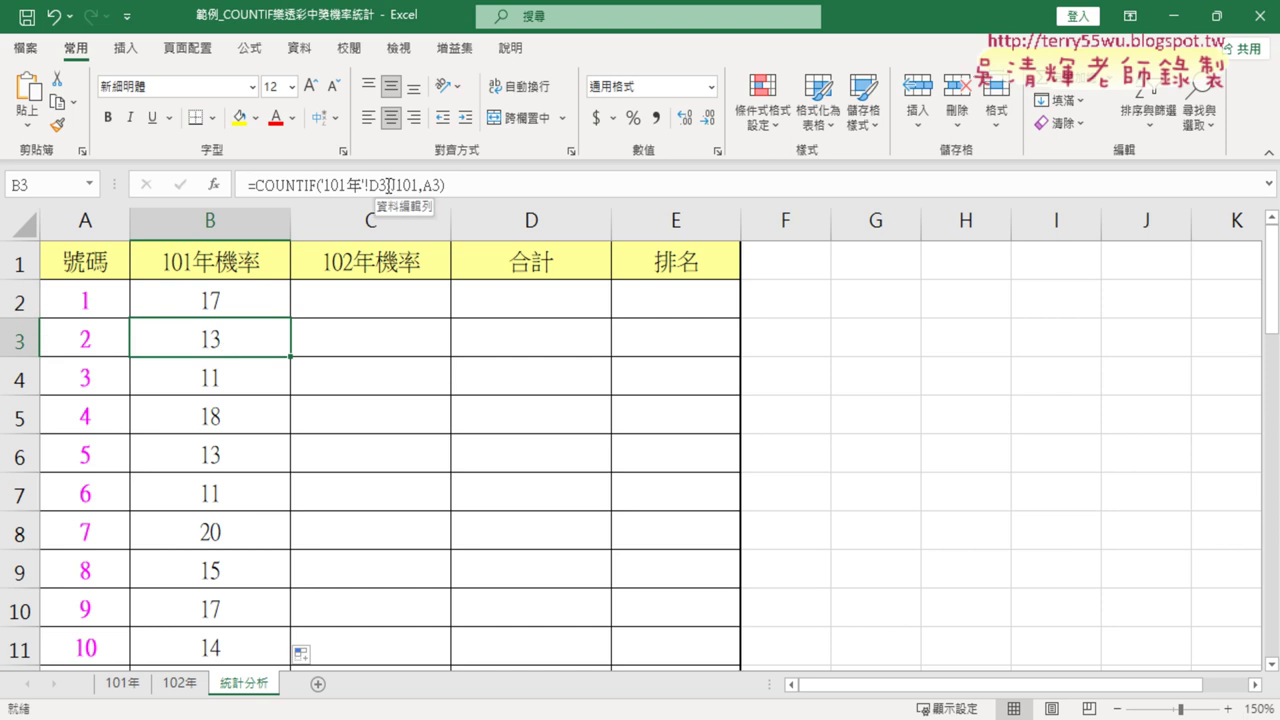
pyautogui.click(249, 296)
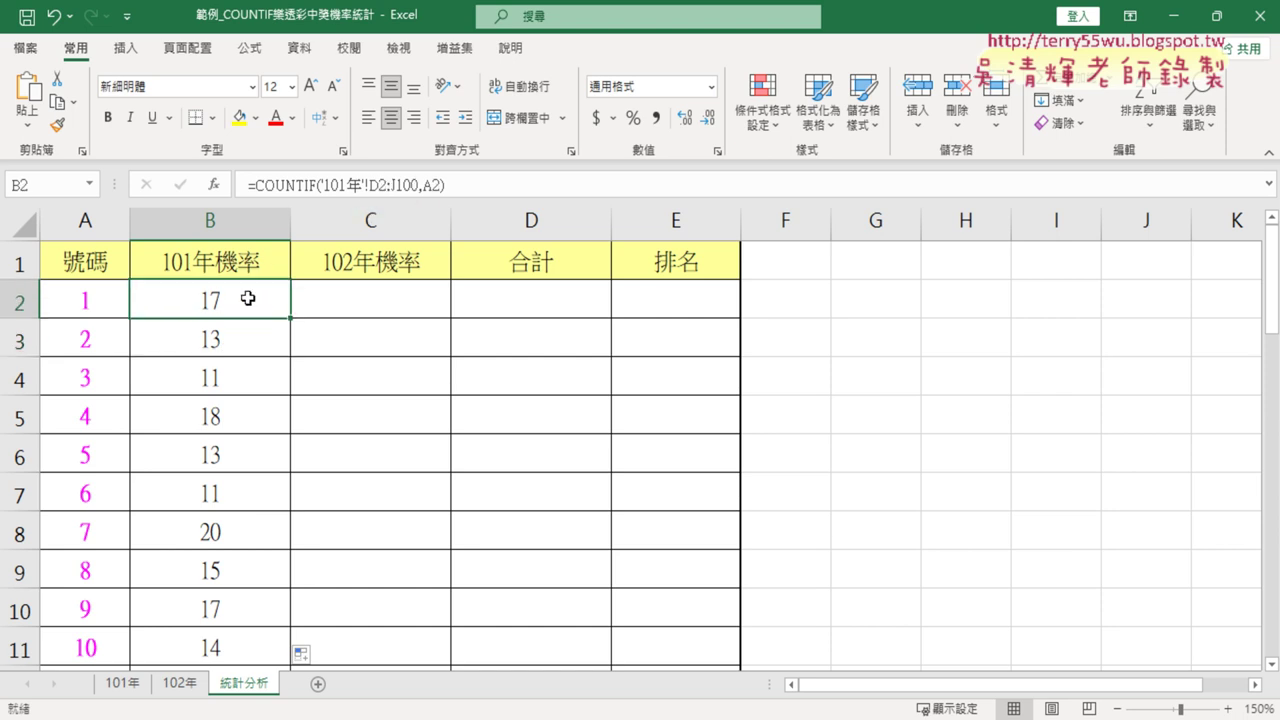
pyautogui.click(383, 187)
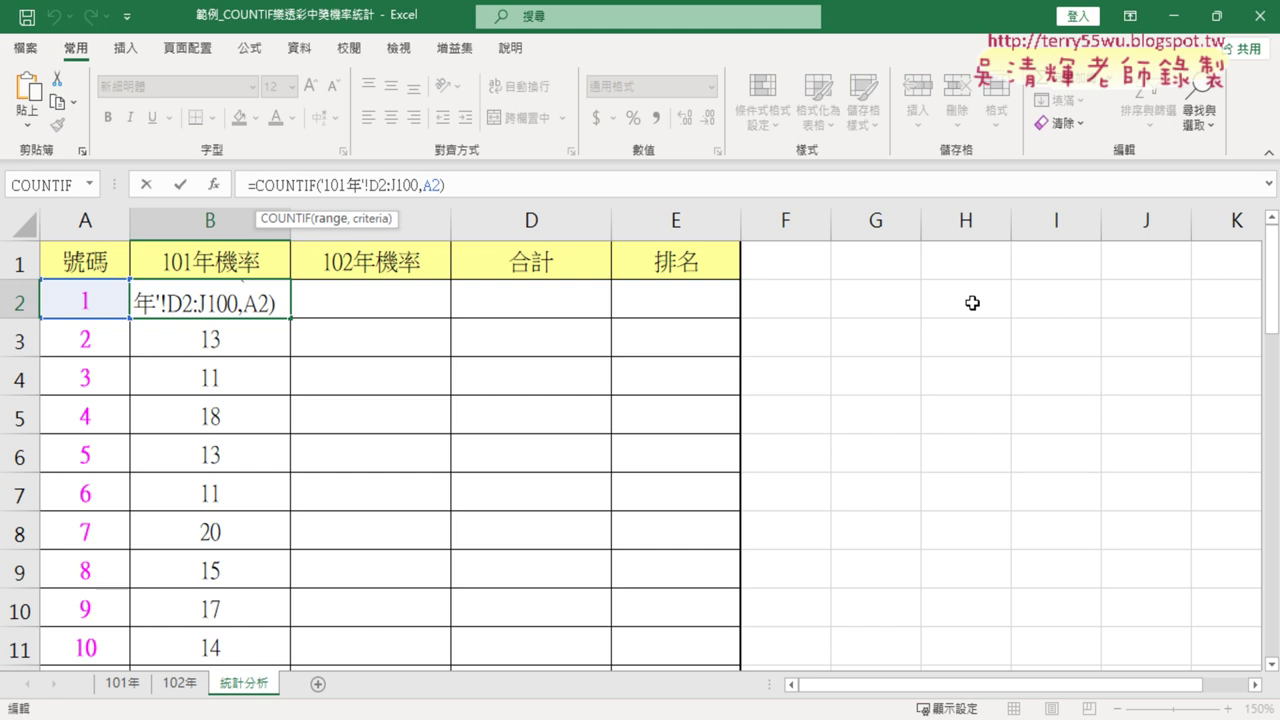
# Lock the range rows in B2's formula as '101年'!D$2:J$100.
pyautogui.write('$')
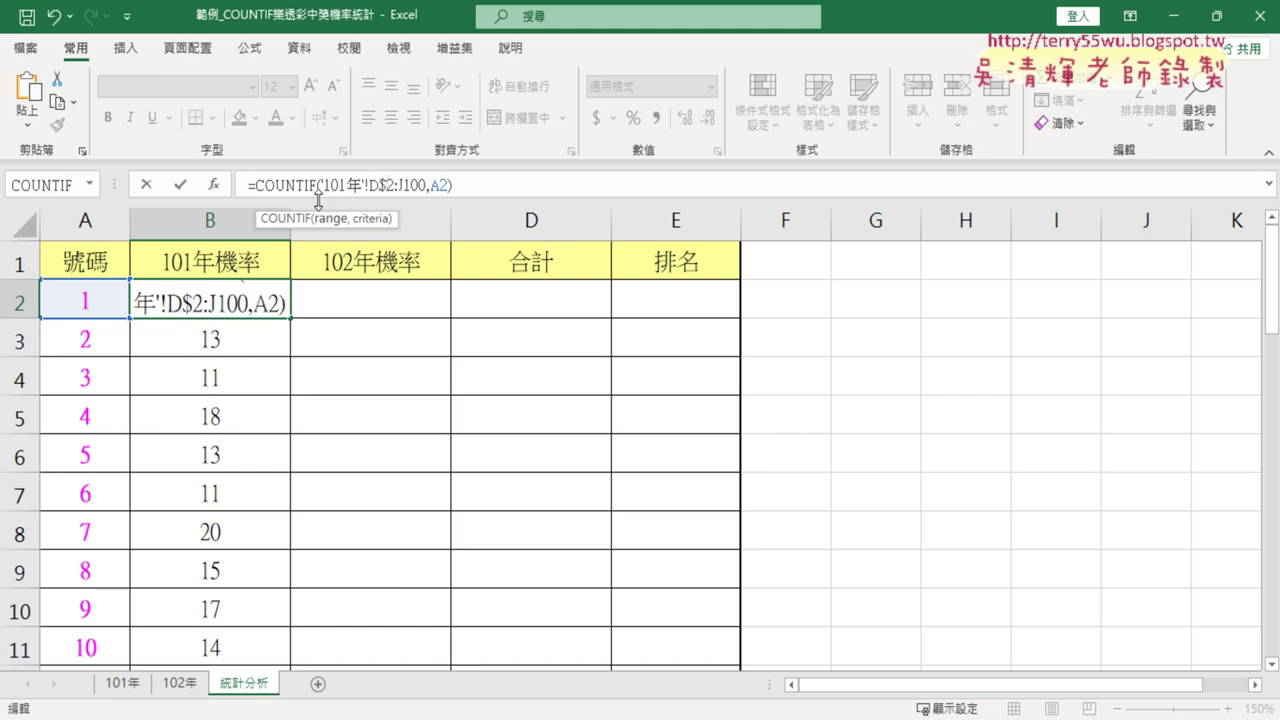
pyautogui.click(407, 187)
pyautogui.write('$')
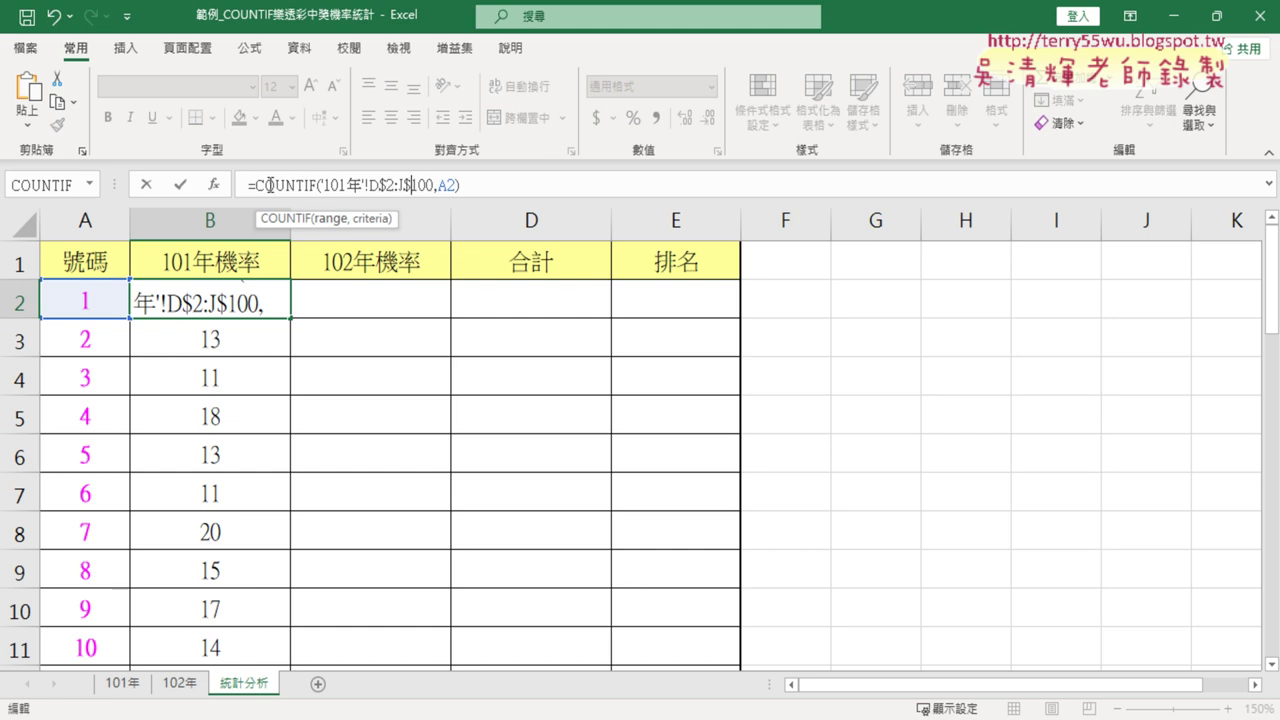
pyautogui.click(181, 185)
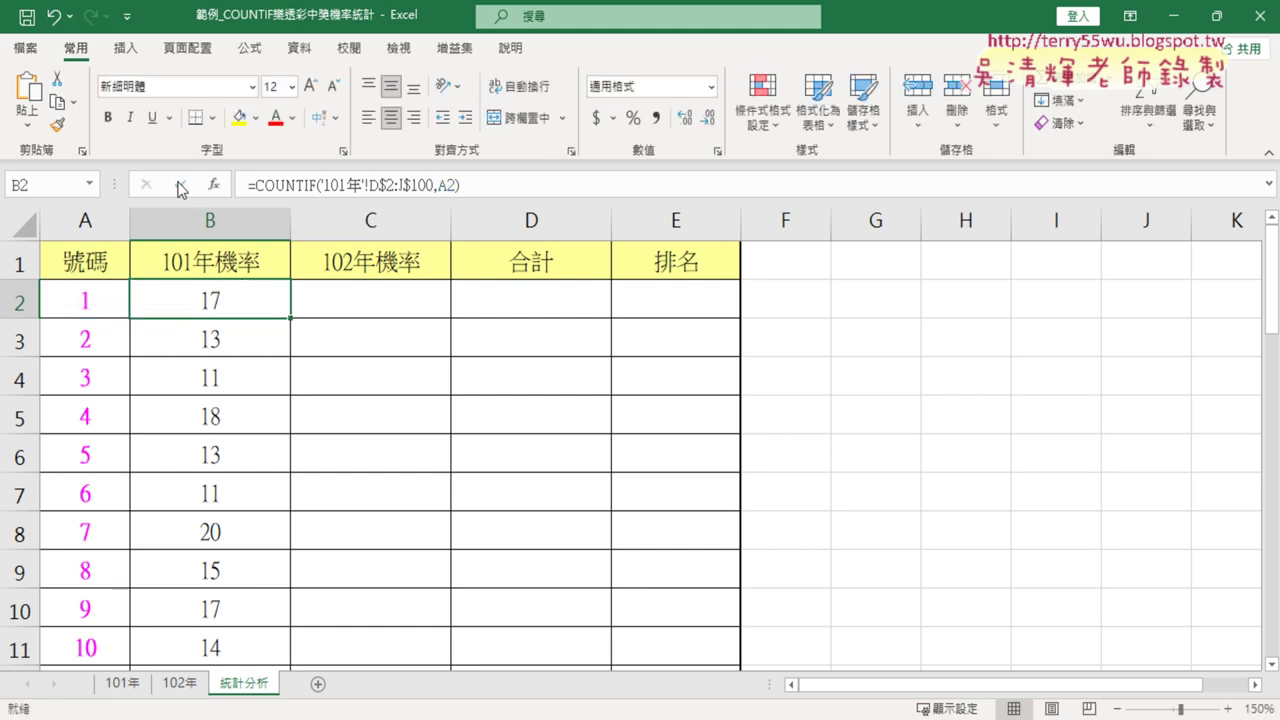
# Copy B2's formula down column B for numbers 1–42 and review the counts.
pyautogui.doubleClick(287, 323)
pyautogui.scroll(-7, 280, 340)
pyautogui.scroll(-6, 280, 337)
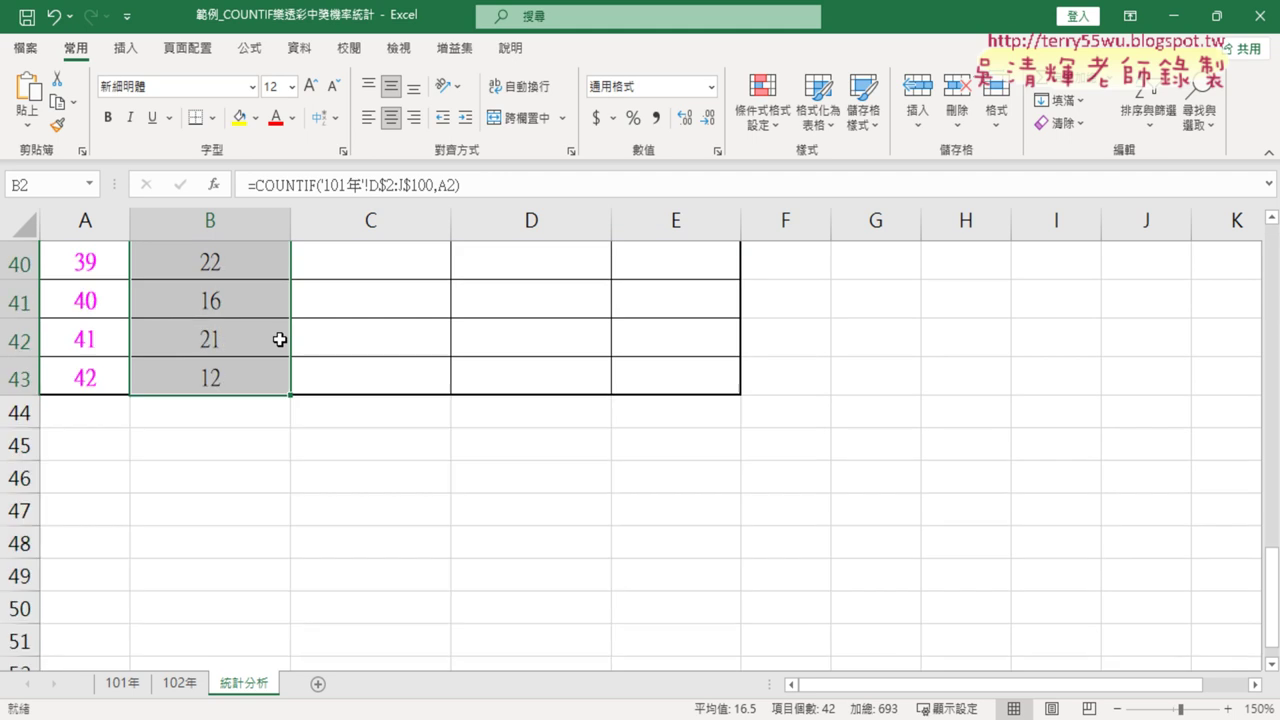
pyautogui.scroll(4, 280, 337)
pyautogui.scroll(8, 280, 337)
pyautogui.scroll(1, 280, 337)
pyautogui.click(247, 305)
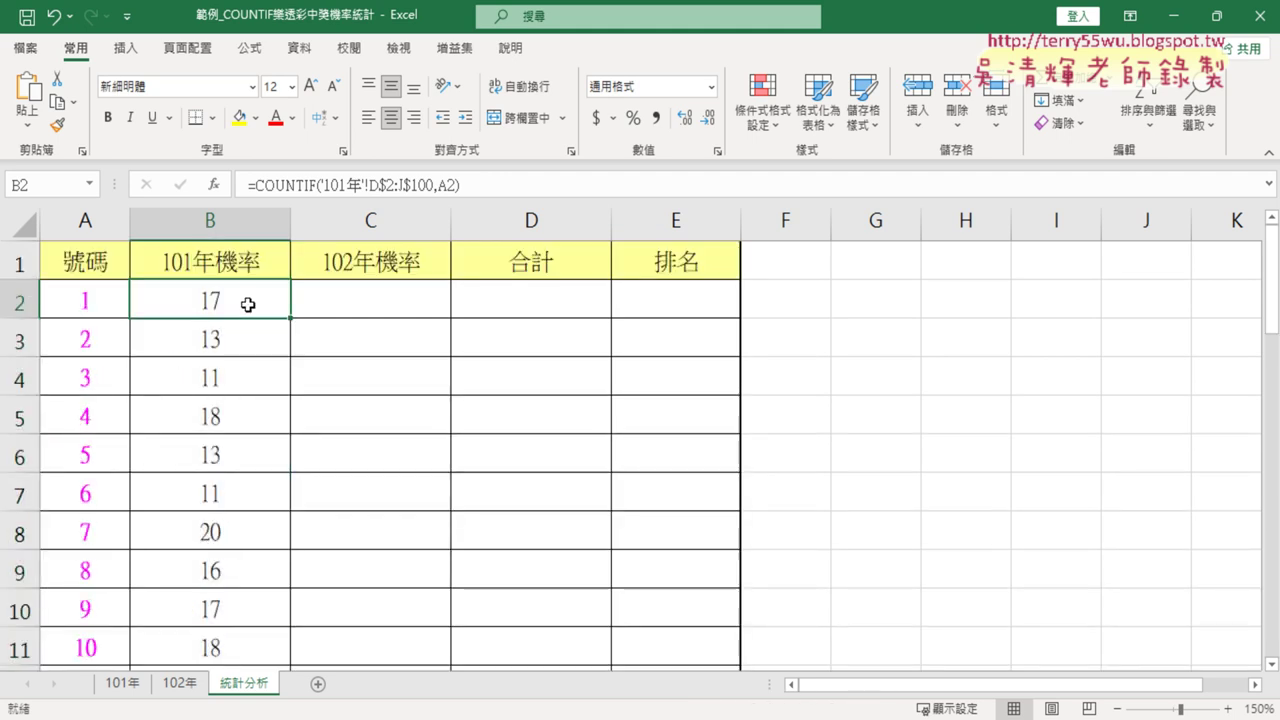
pyautogui.scroll(-2, 246, 425)
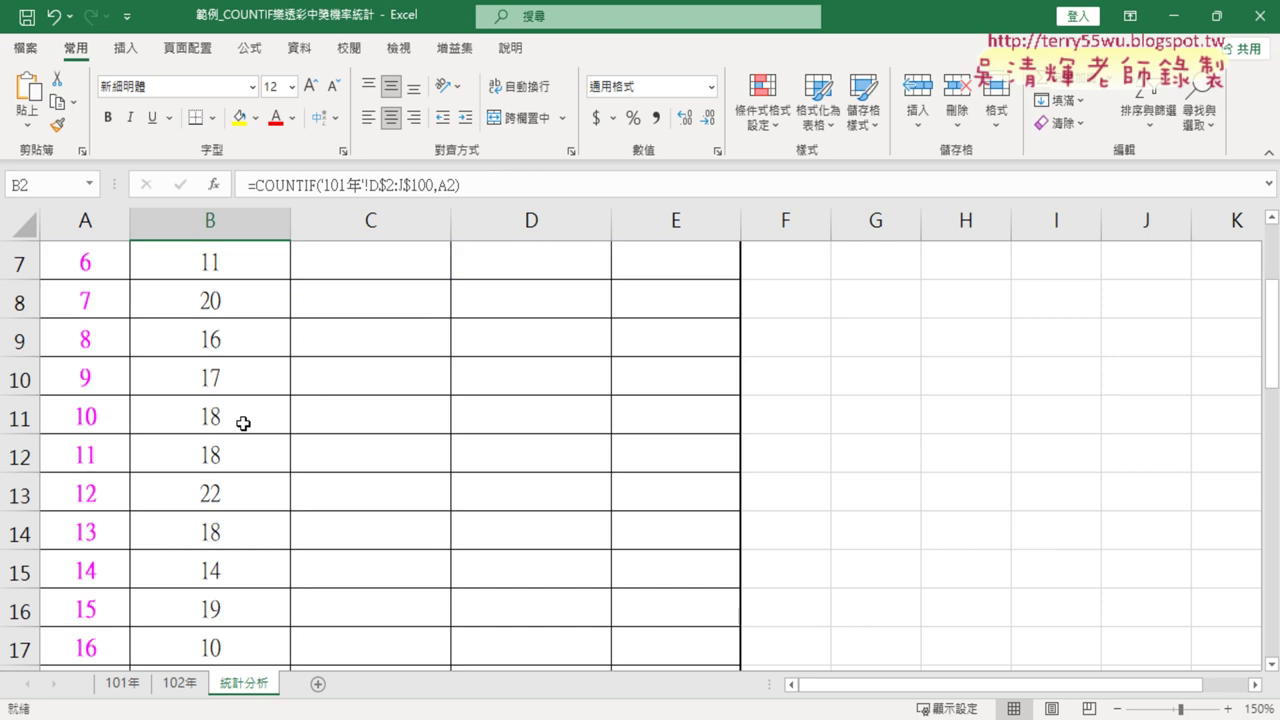
pyautogui.scroll(-2, 250, 447)
pyautogui.scroll(4, 251, 447)
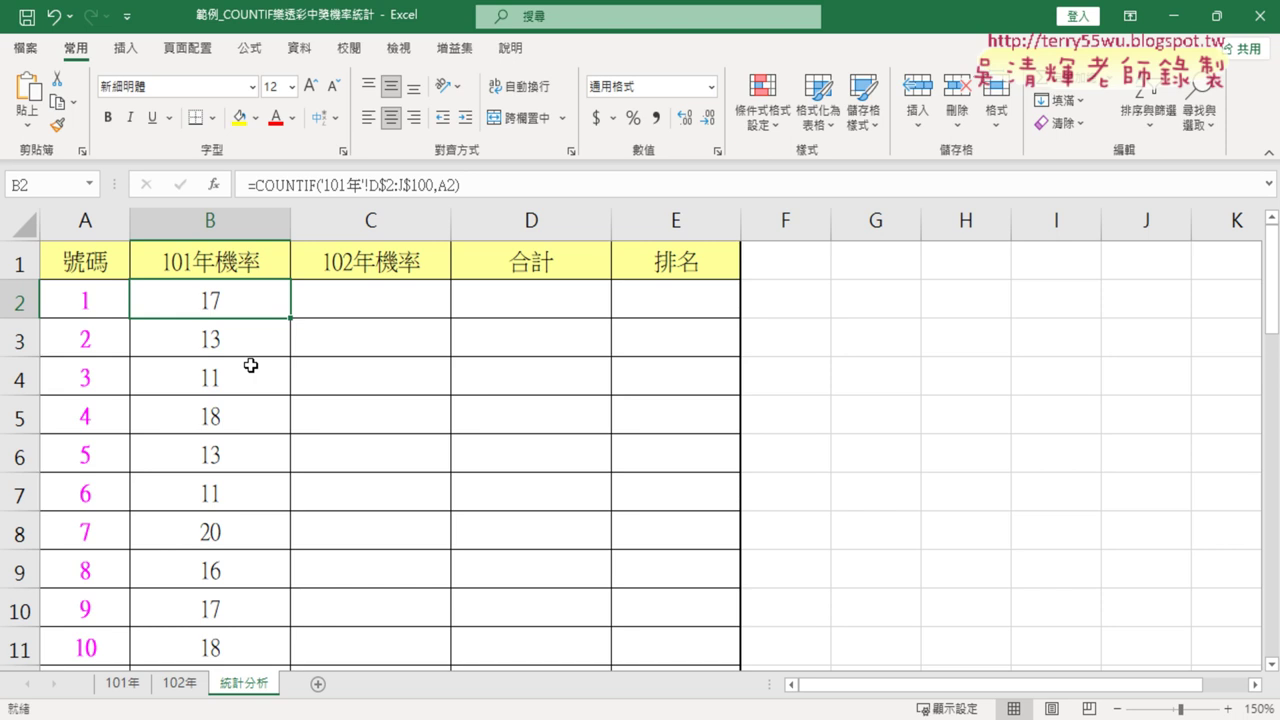
pyautogui.click(288, 186)
pyautogui.click(211, 186)
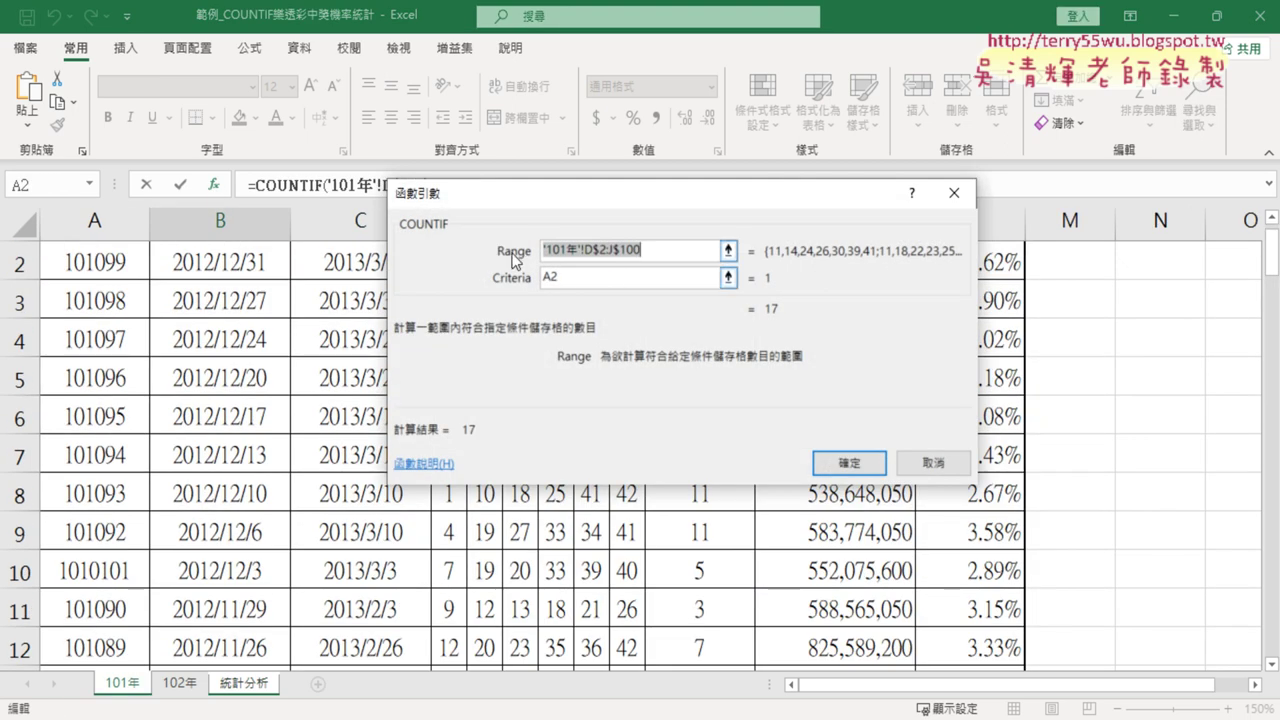
pyautogui.scroll(1, 490, 493)
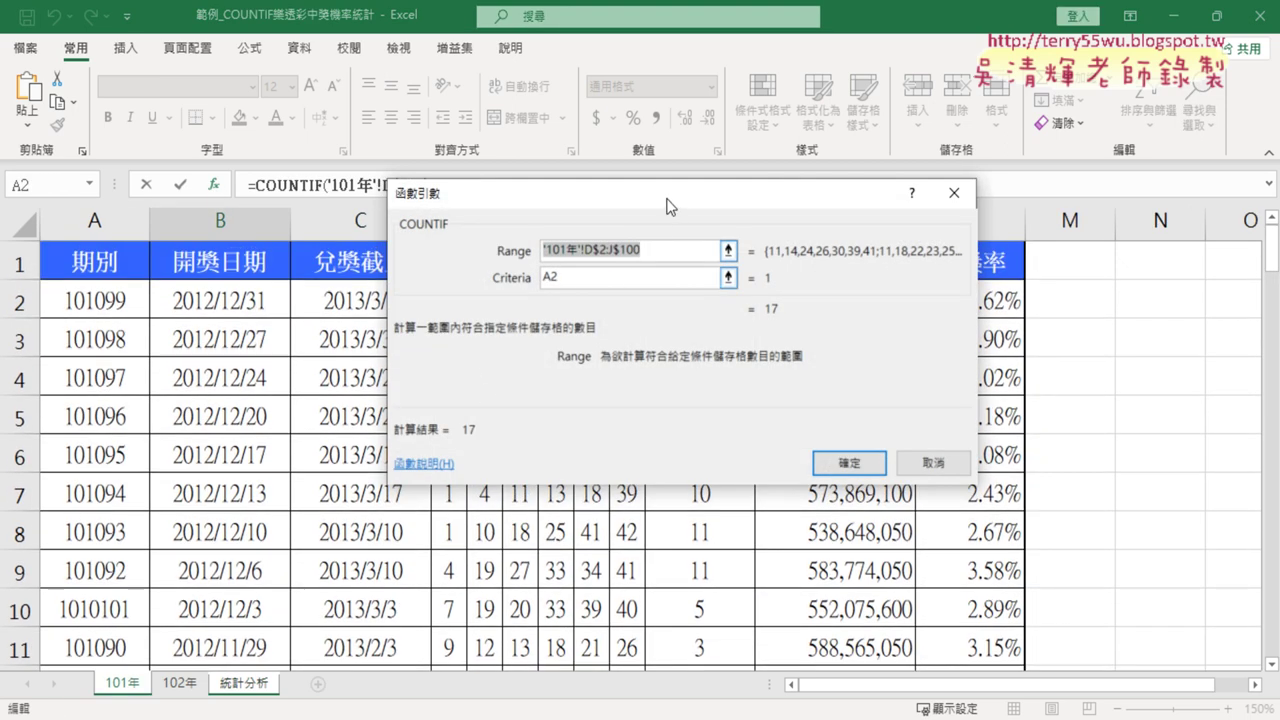
pyautogui.moveTo(666, 198); pyautogui.dragTo(1025, 146)
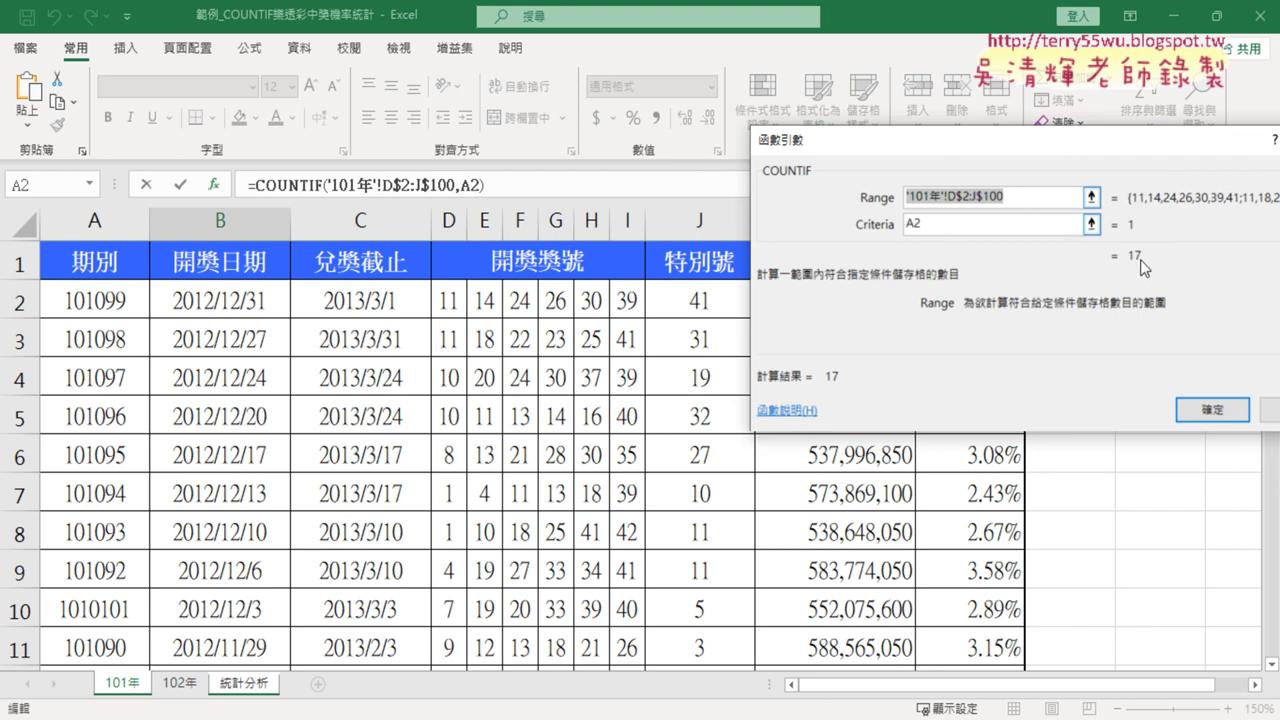
pyautogui.click(966, 200)
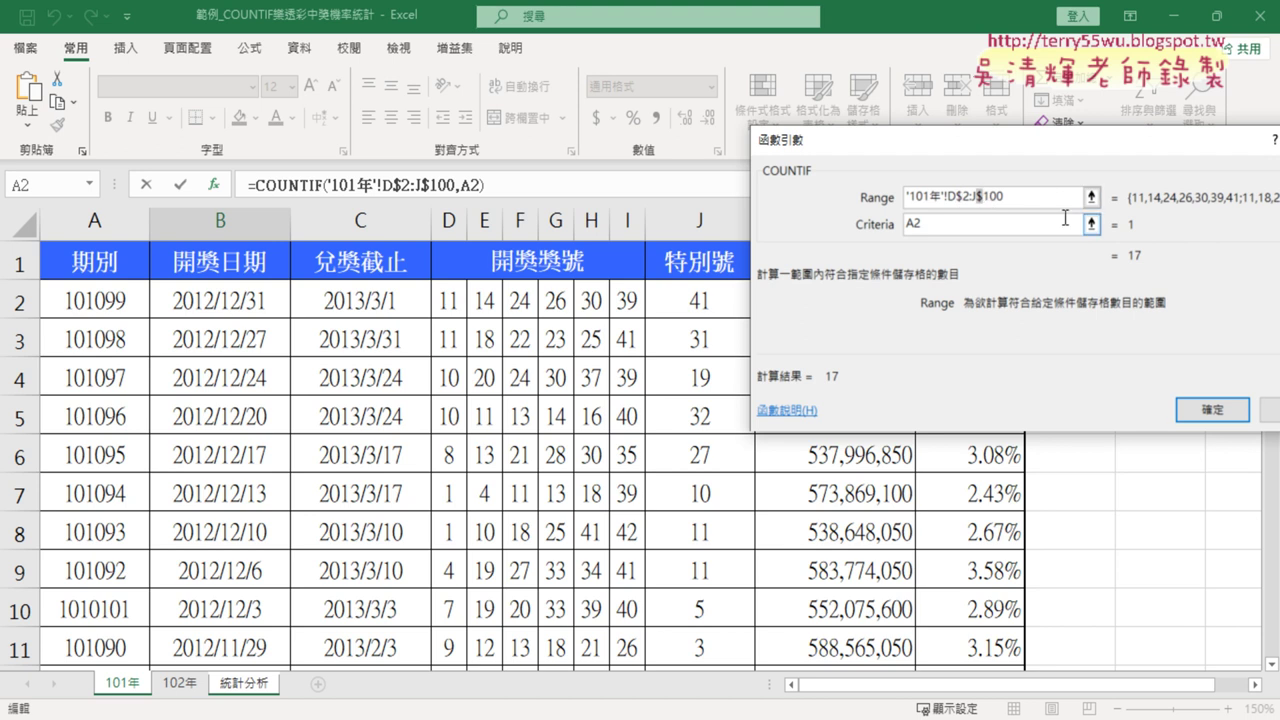
pyautogui.click(1212, 411)
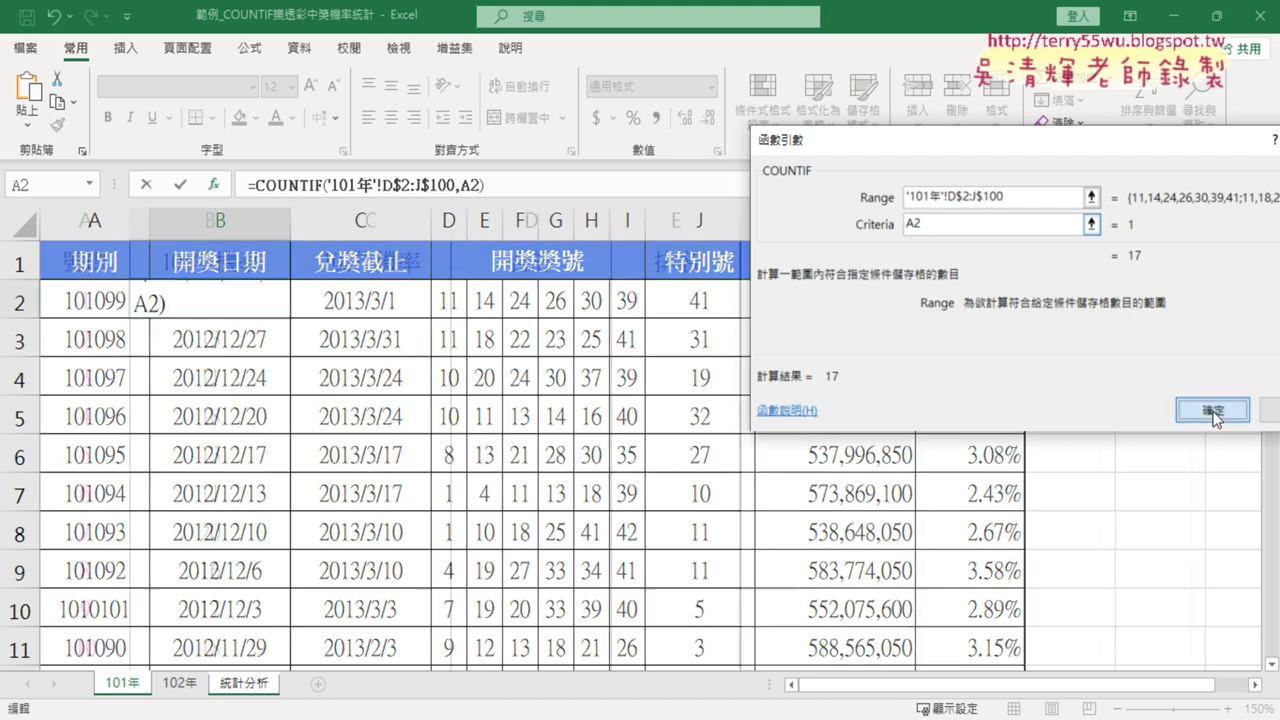
pyautogui.click(297, 186)
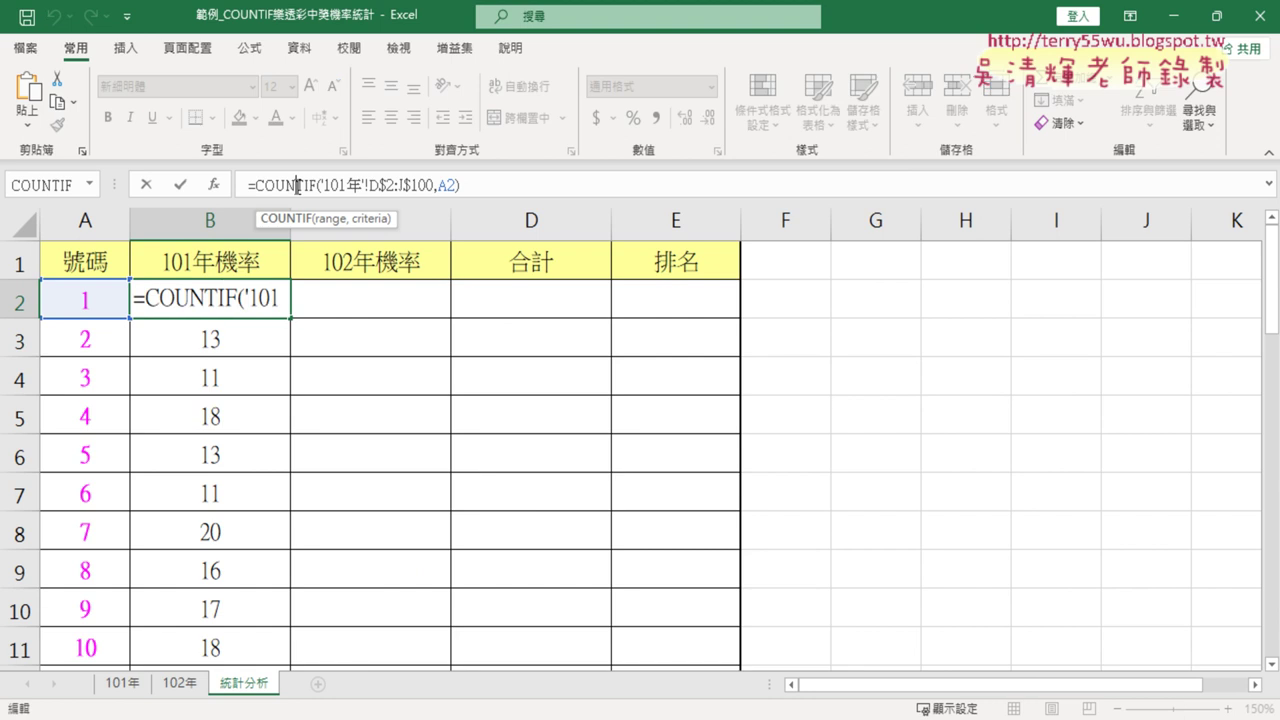
pyautogui.click(213, 185)
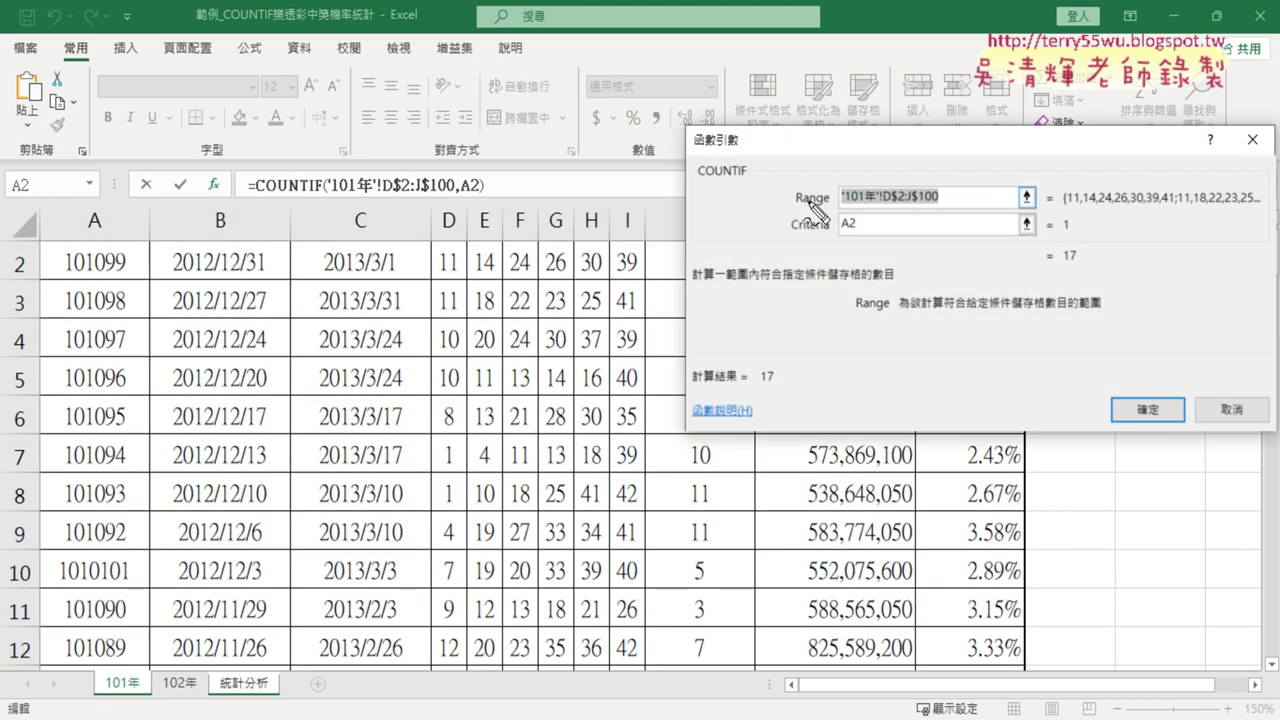
pyautogui.moveTo(100, 690); pyautogui.dragTo(128, 688)
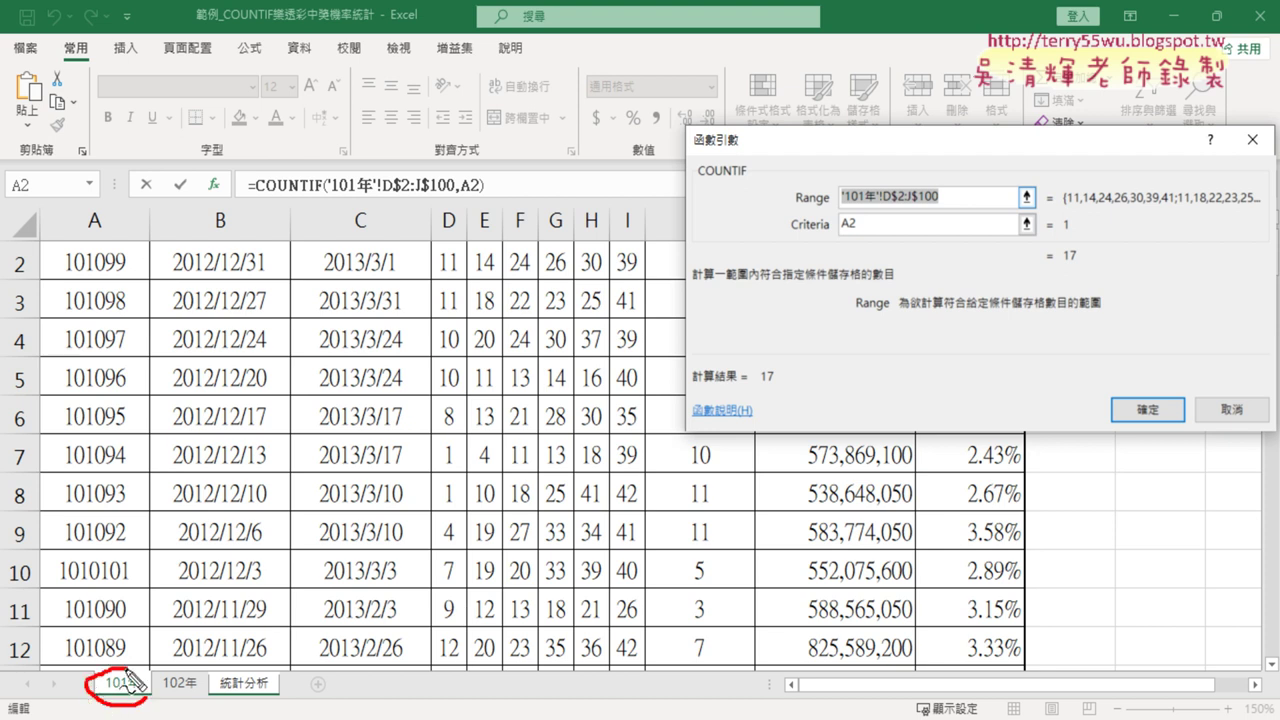
pyautogui.moveTo(420, 200); pyautogui.dragTo(413, 530)
pyautogui.moveTo(465, 162)
pyautogui.mouseDown()
pyautogui.moveTo(735, 200)
pyautogui.moveTo(742, 608)
pyautogui.mouseUp()
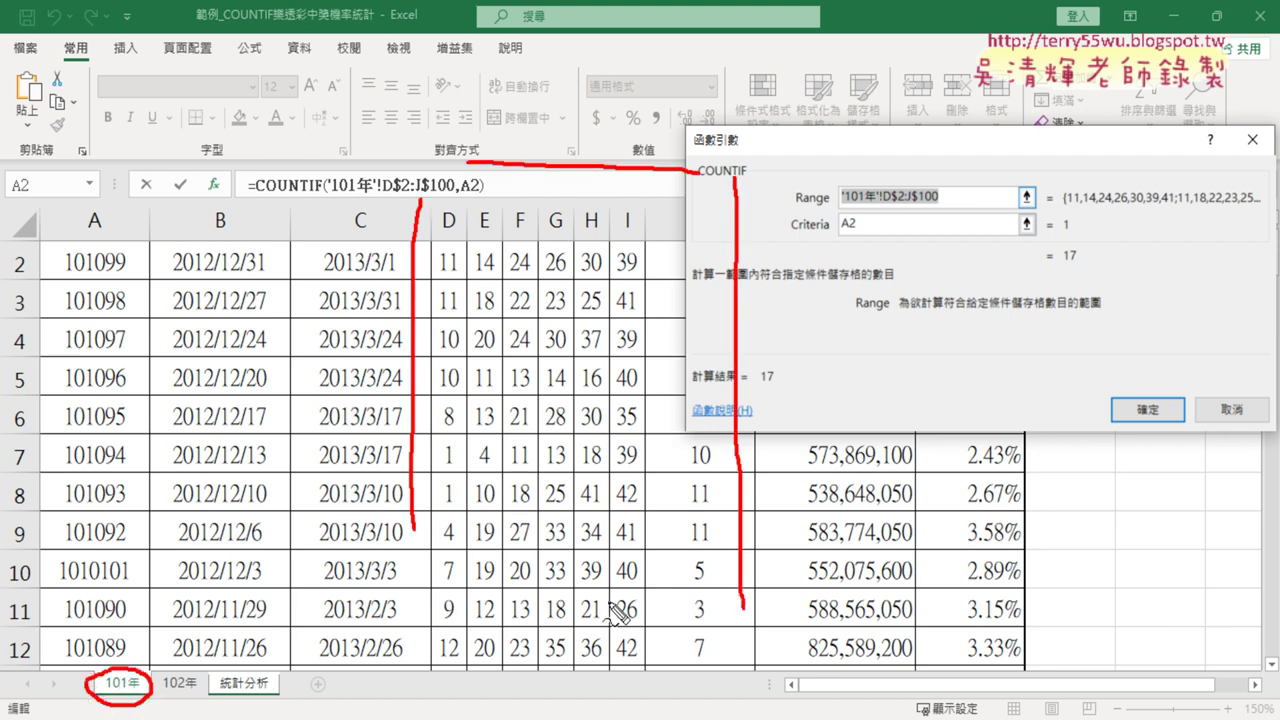
pyautogui.moveTo(414, 525)
pyautogui.mouseDown()
pyautogui.moveTo(745, 652)
pyautogui.moveTo(742, 603)
pyautogui.mouseUp()
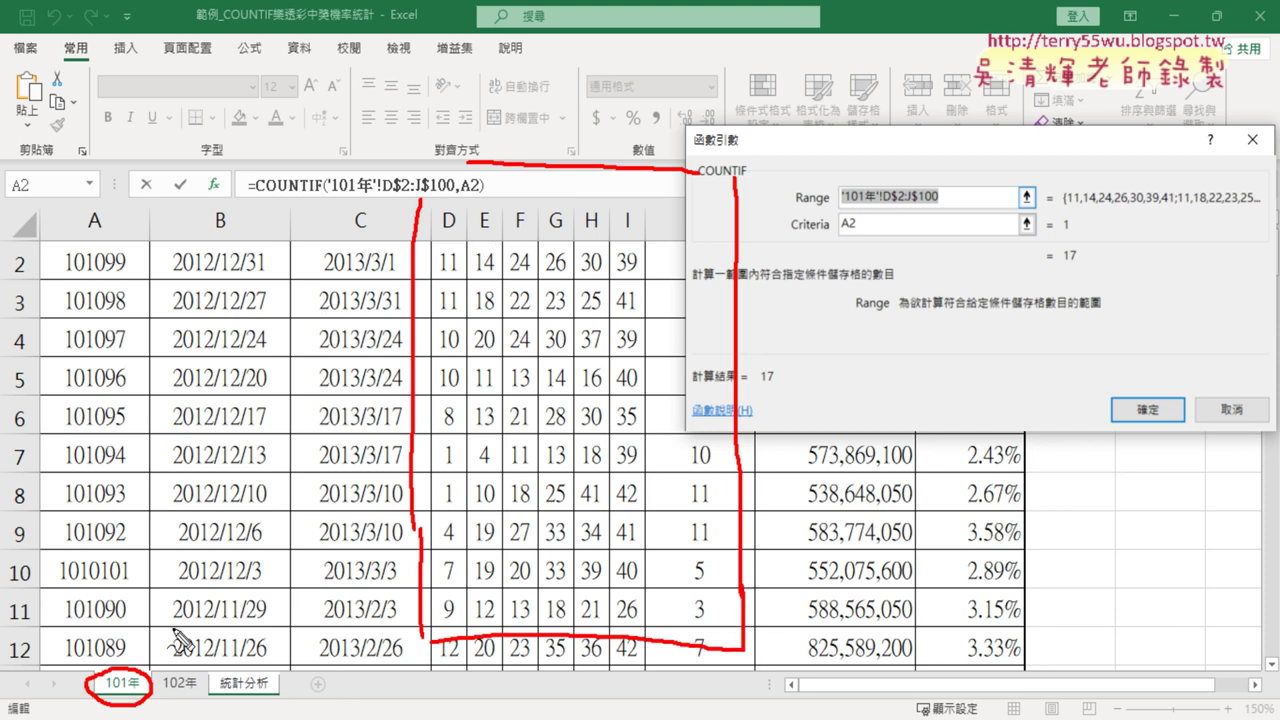
pyautogui.moveTo(132, 656)
pyautogui.mouseDown()
pyautogui.moveTo(372, 500)
pyautogui.moveTo(330, 548)
pyautogui.mouseUp()
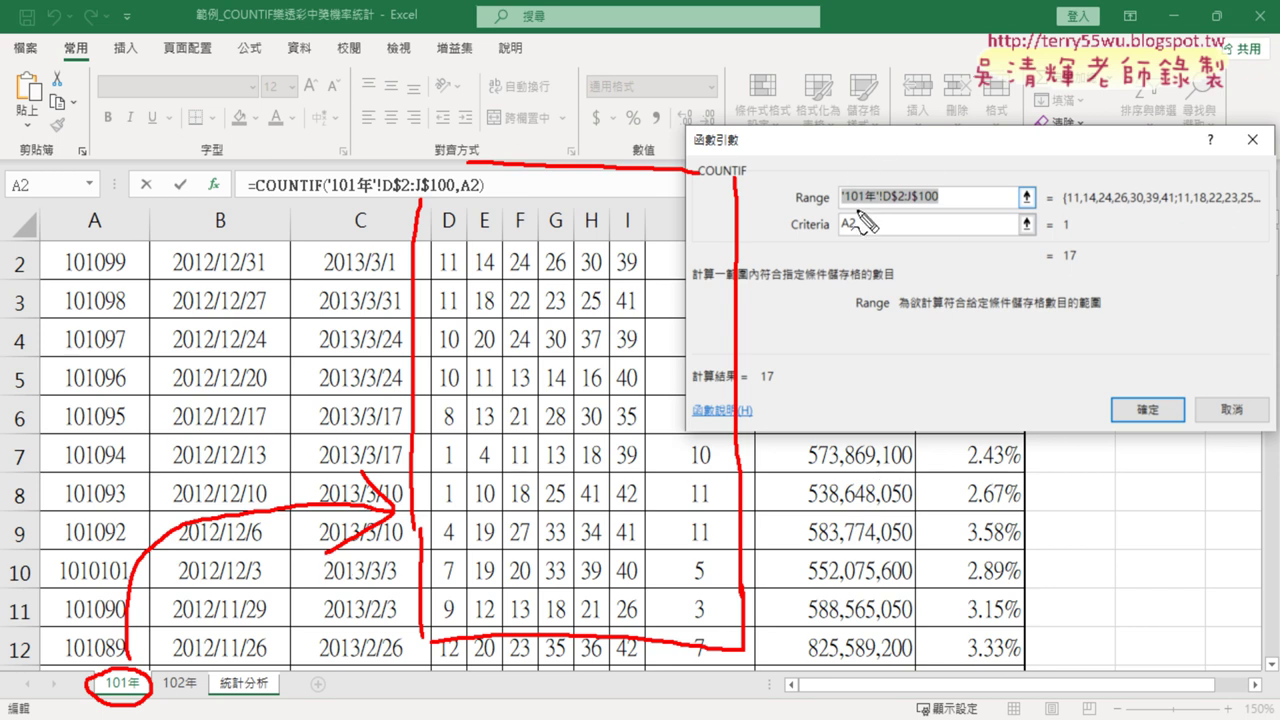
pyautogui.moveTo(844, 210); pyautogui.dragTo(940, 213)
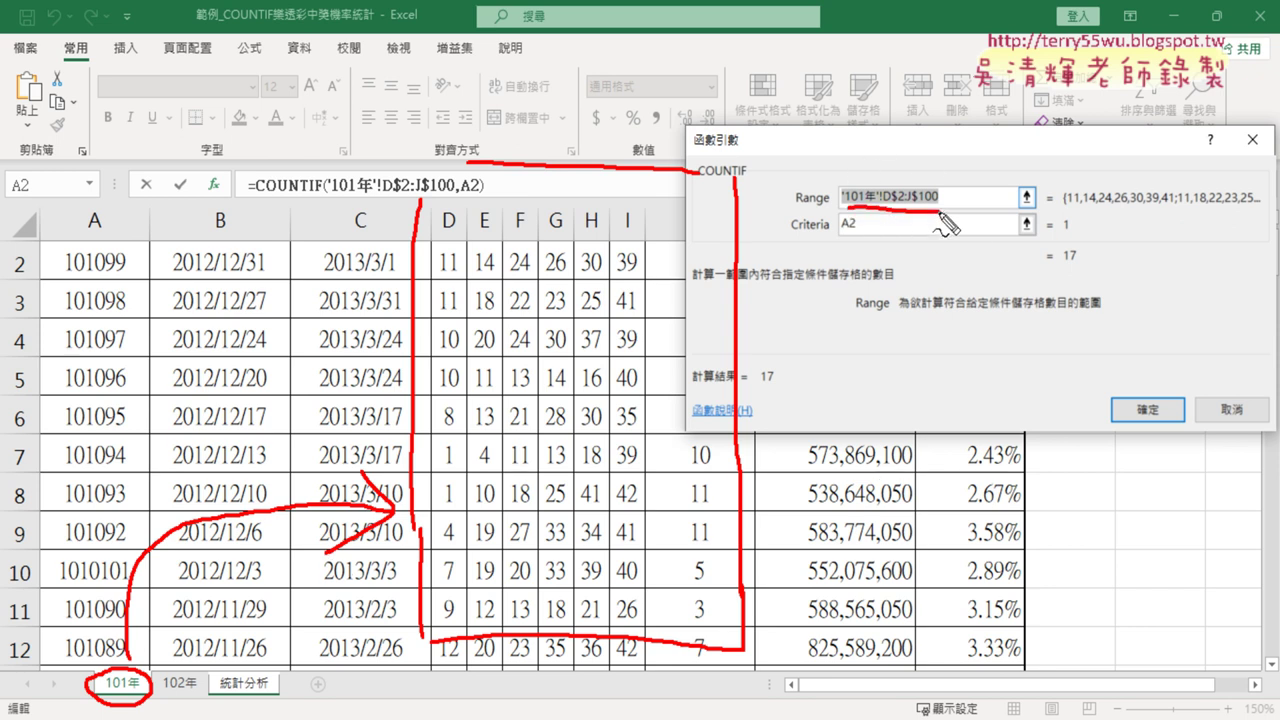
pyautogui.press('Escape')
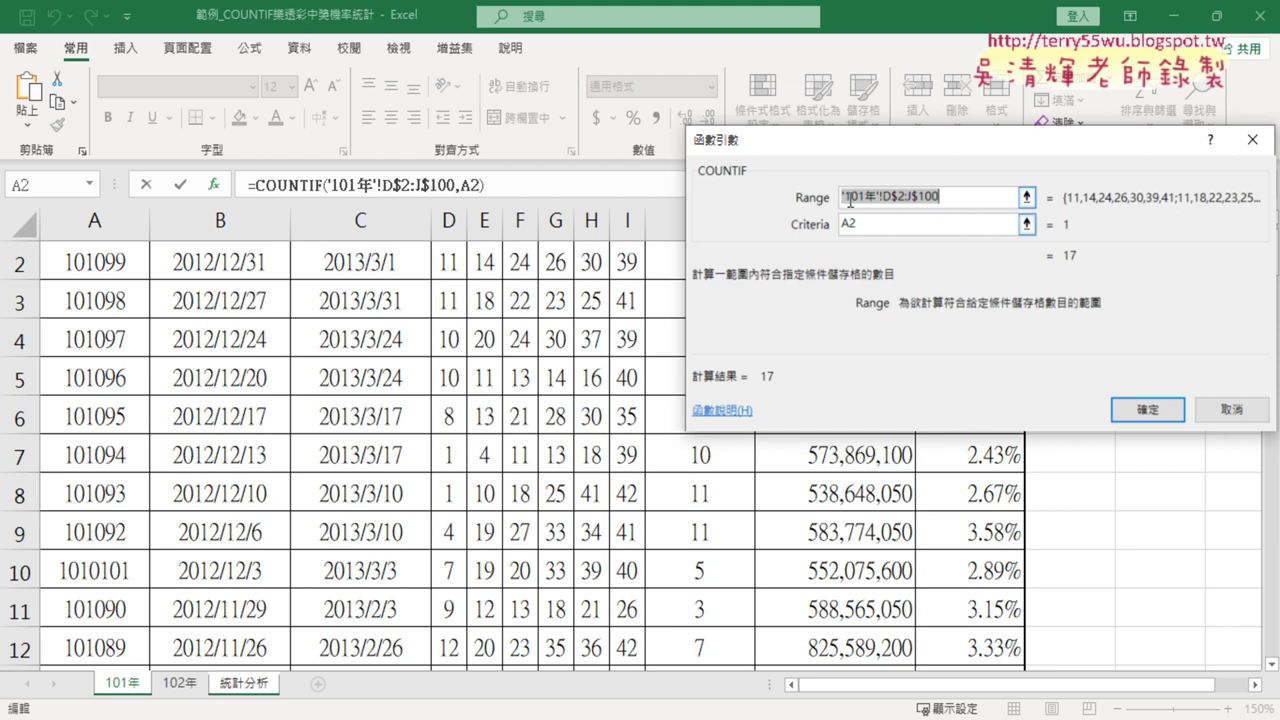
pyautogui.click(1232, 411)
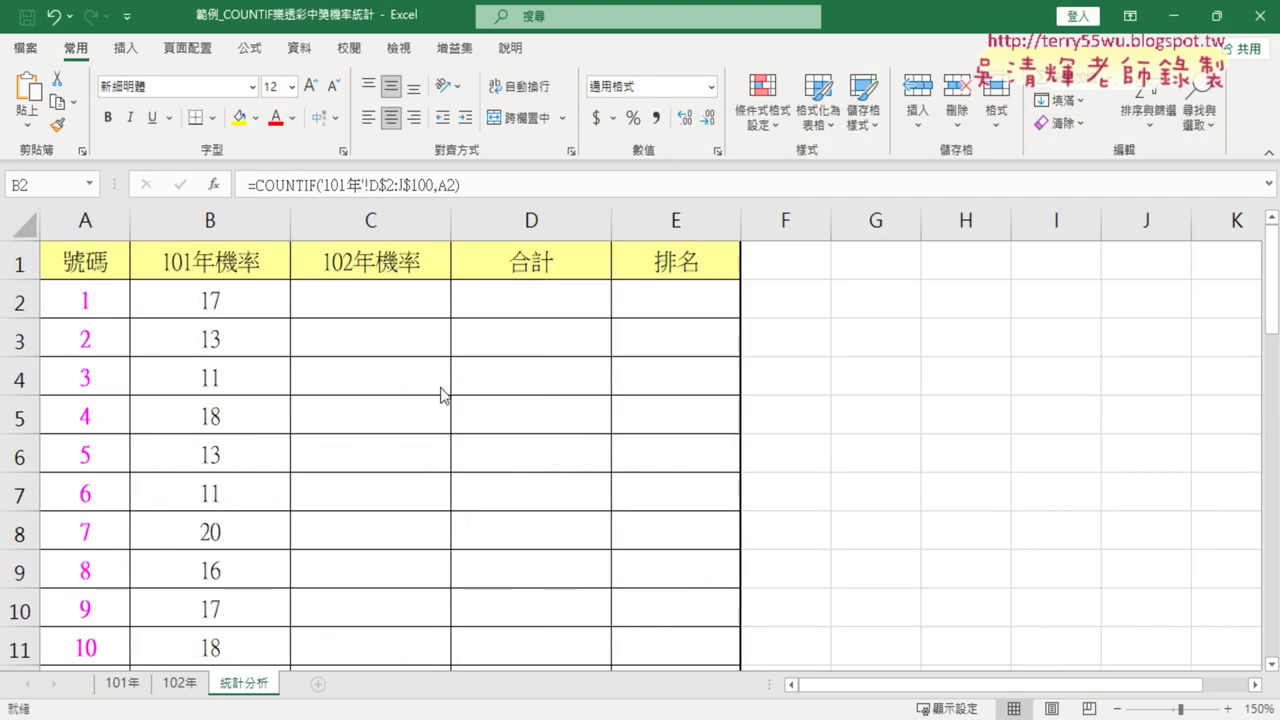
# On the 101年 sheet, select the drawn-number block D2:J100.
pyautogui.click(126, 692)
pyautogui.scroll(1, 771, 566)
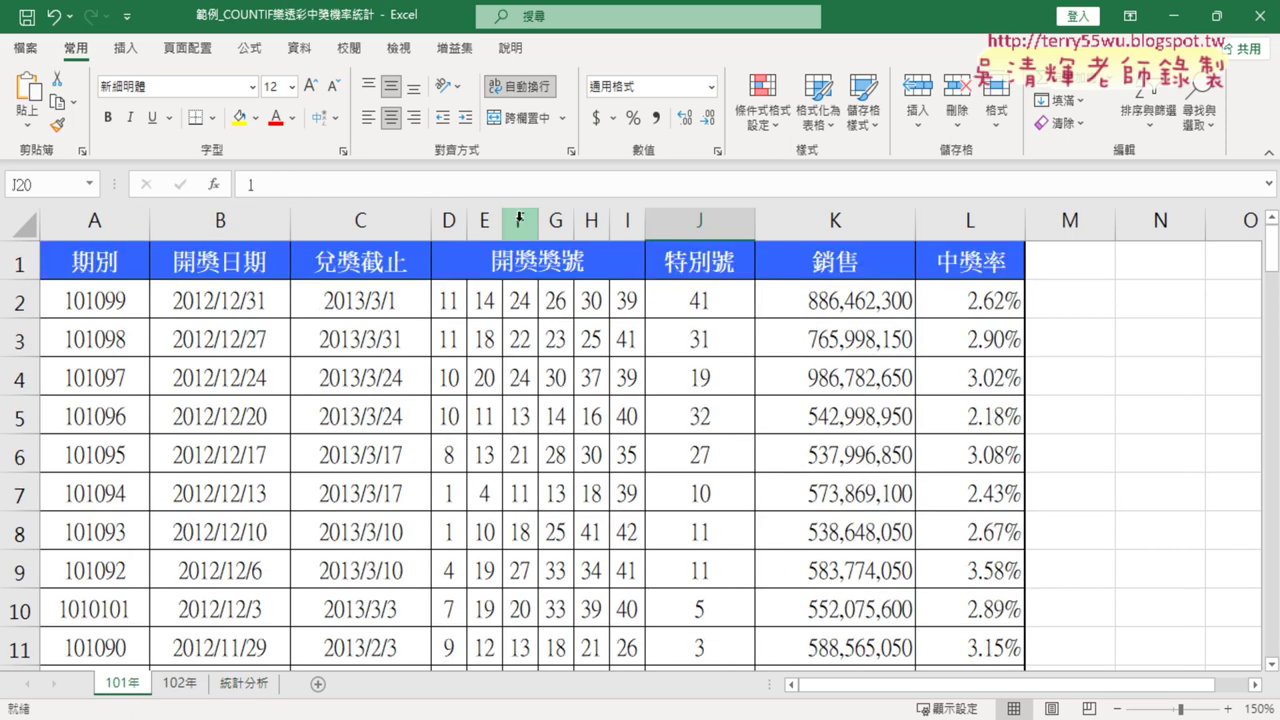
pyautogui.moveTo(446, 298); pyautogui.dragTo(690, 296)
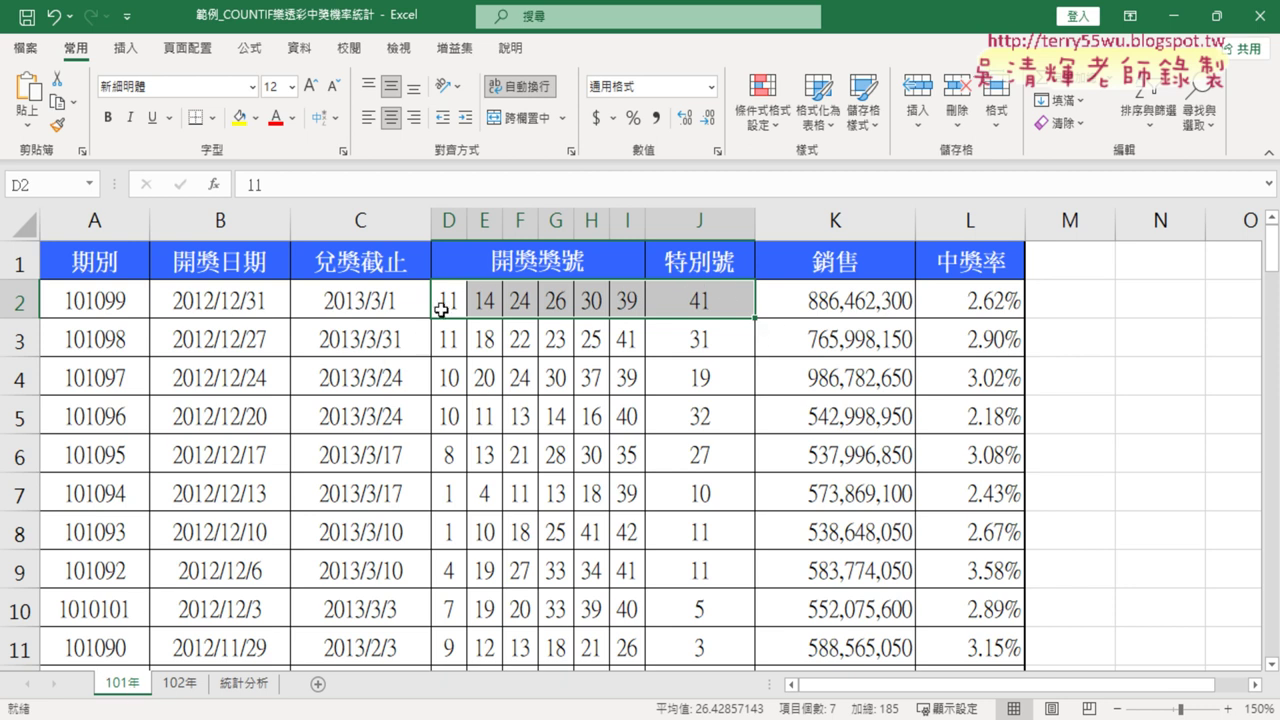
pyautogui.moveTo(440, 302); pyautogui.dragTo(690, 304)
pyautogui.press('Left')
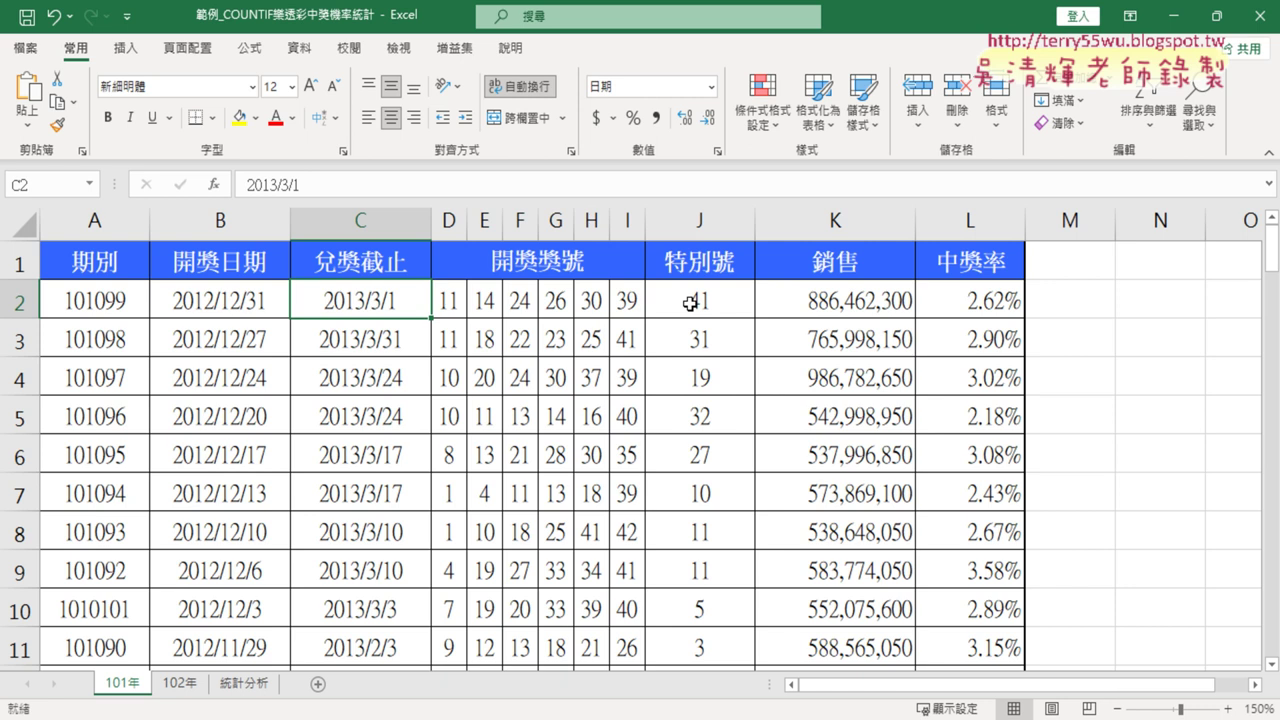
pyautogui.press('Left')
pyautogui.press('Left')
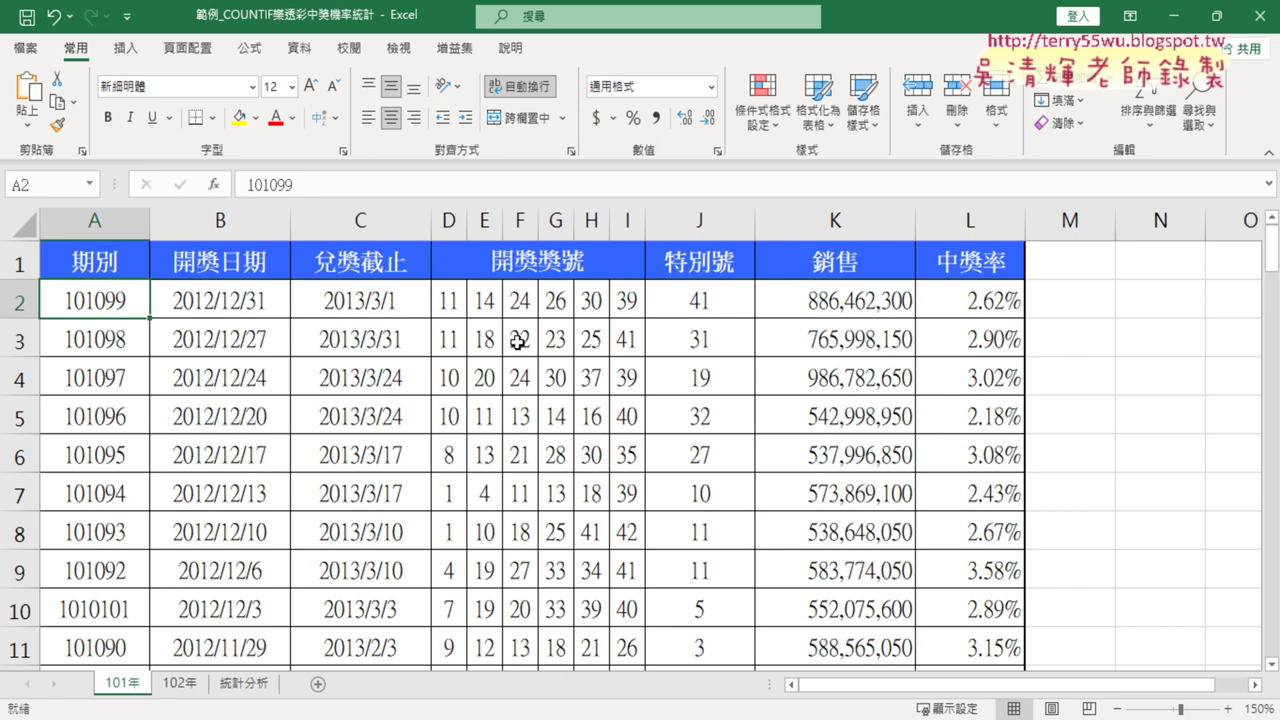
pyautogui.click(452, 300)
pyautogui.moveTo(452, 300); pyautogui.dragTo(700, 304)
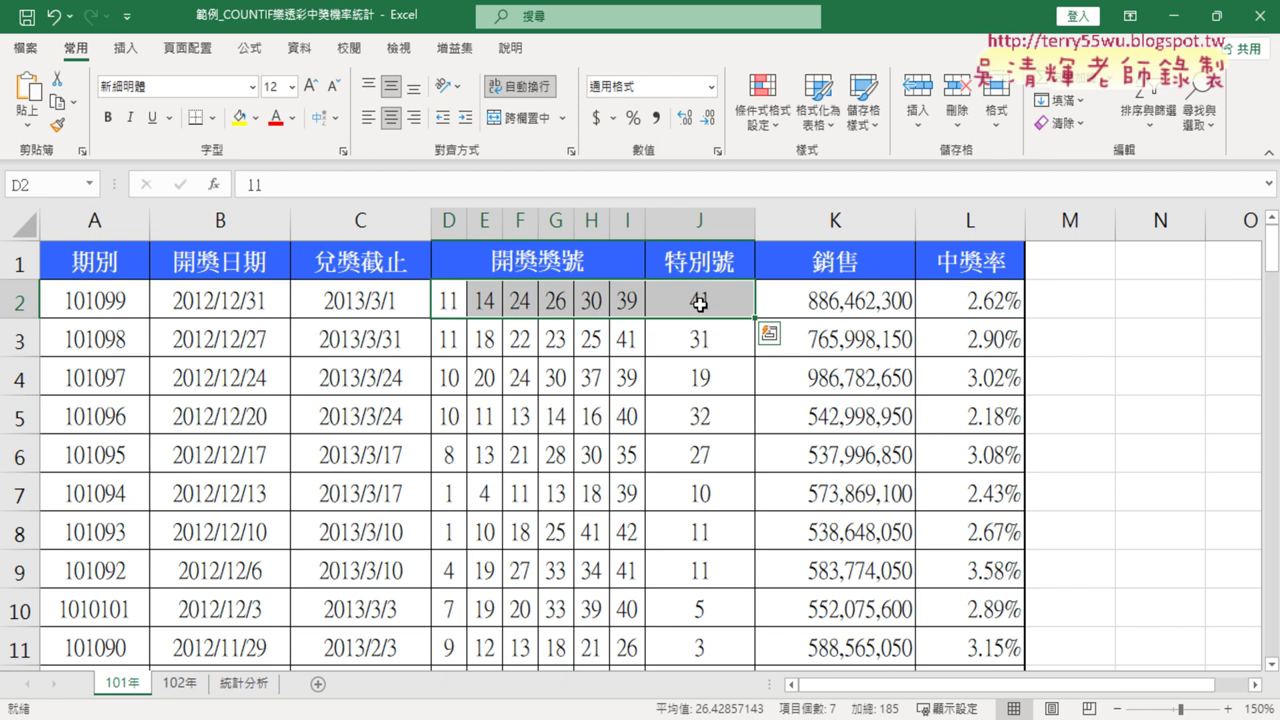
pyautogui.hotkey('ctrl', 'shift', 'Down')
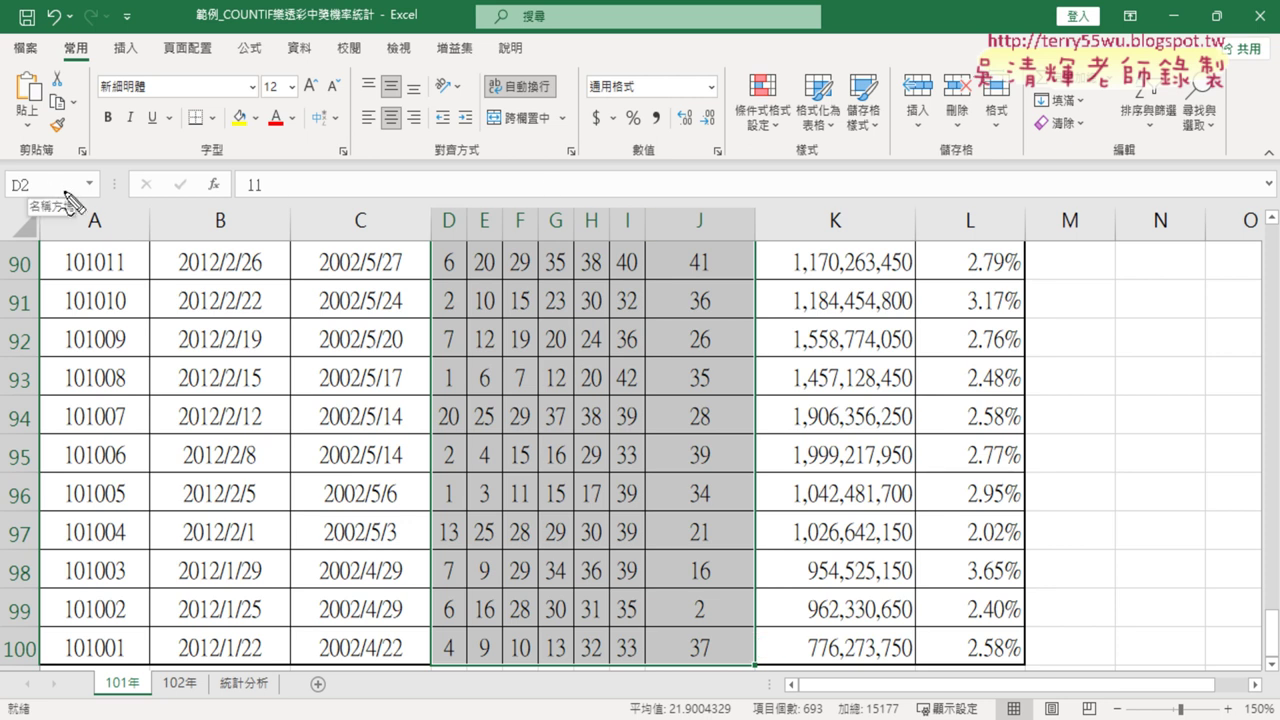
pyautogui.moveTo(650, 658)
pyautogui.mouseDown()
pyautogui.moveTo(455, 608)
pyautogui.moveTo(722, 632)
pyautogui.mouseUp()
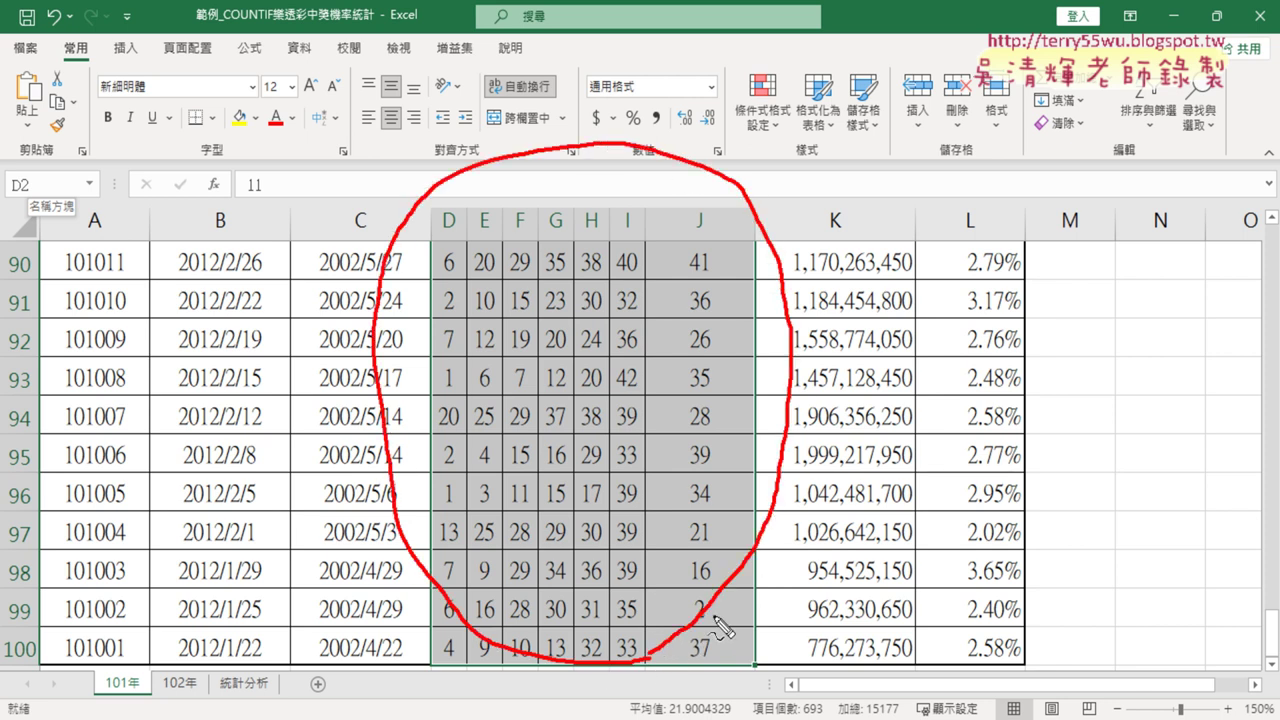
pyautogui.moveTo(390, 250)
pyautogui.mouseDown()
pyautogui.moveTo(114, 188)
pyautogui.moveTo(168, 160)
pyautogui.mouseUp()
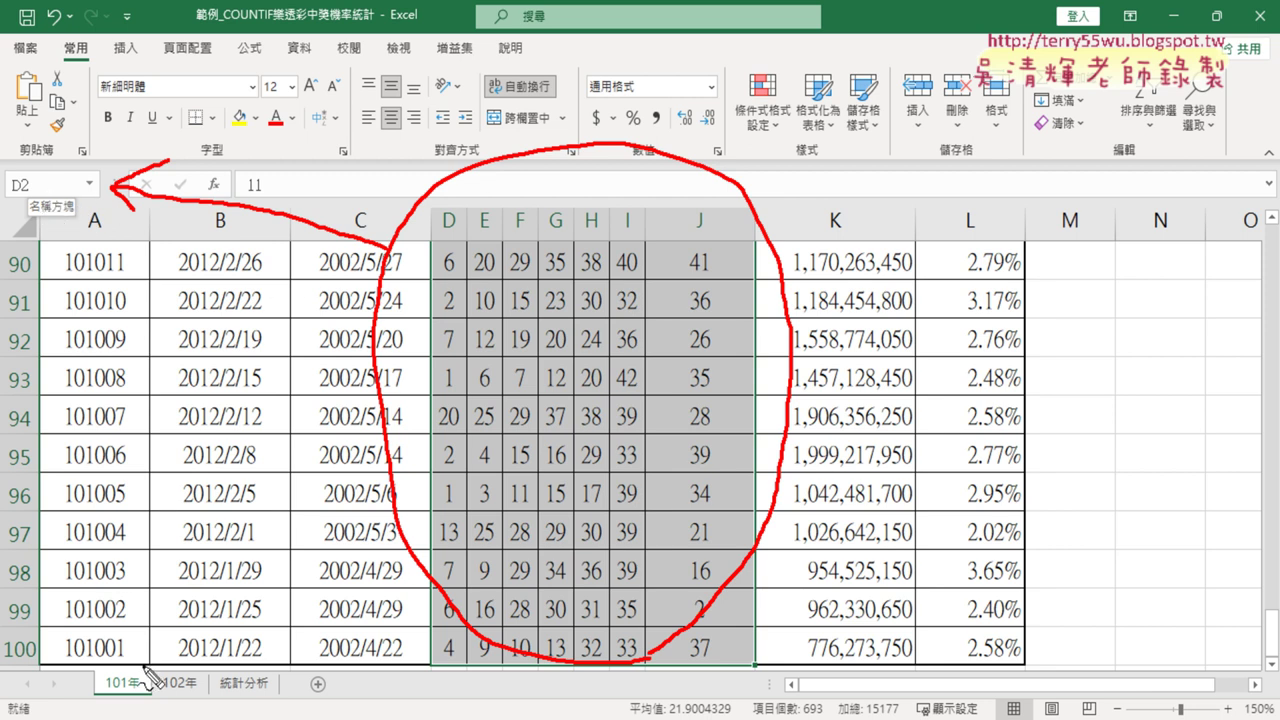
pyautogui.moveTo(128, 697)
pyautogui.mouseDown()
pyautogui.moveTo(84, 682)
pyautogui.moveTo(128, 697)
pyautogui.mouseUp()
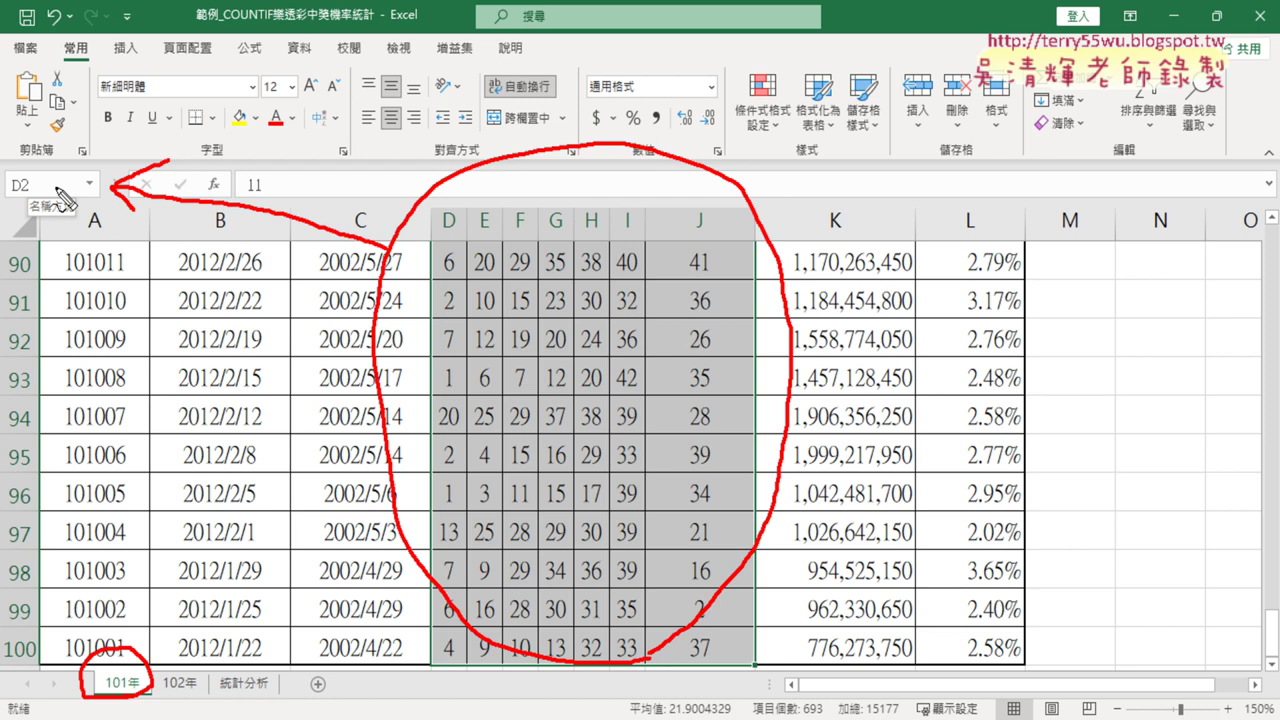
pyautogui.press('Escape')
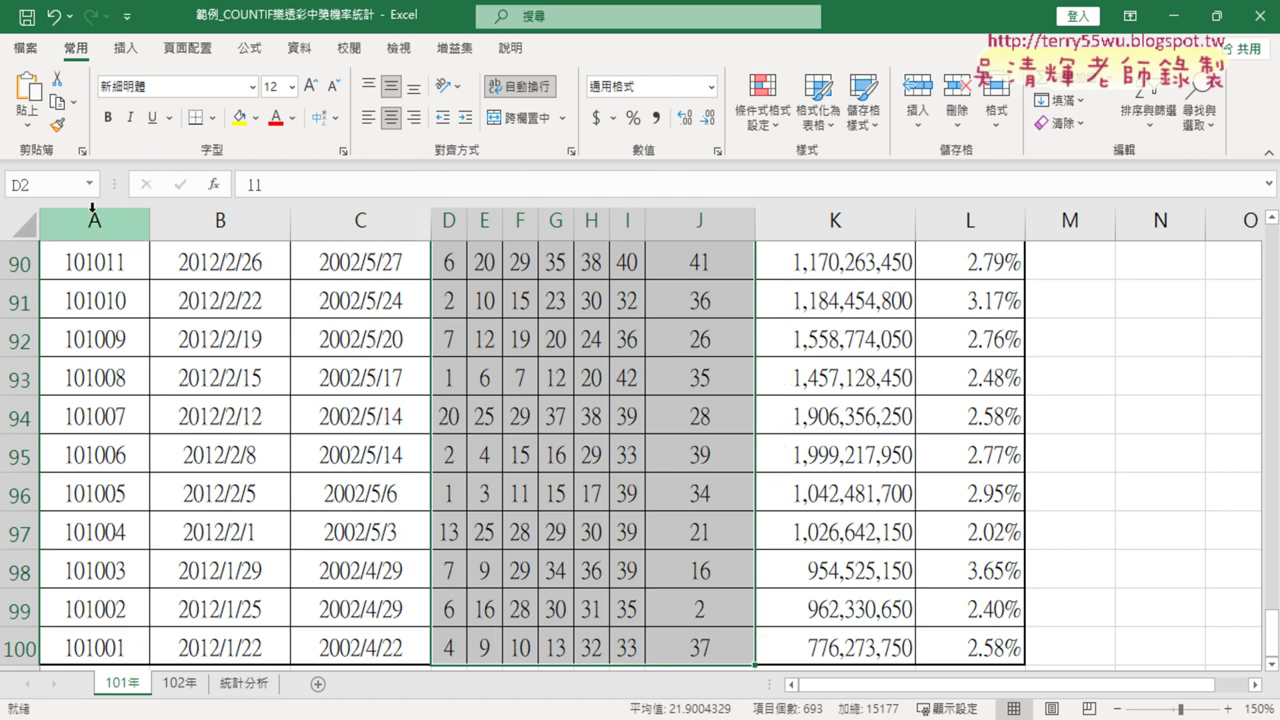
# Name the selected range 開獎101 and switch to the 102年 sheet.
pyautogui.click(56, 184)
pyautogui.write('k')
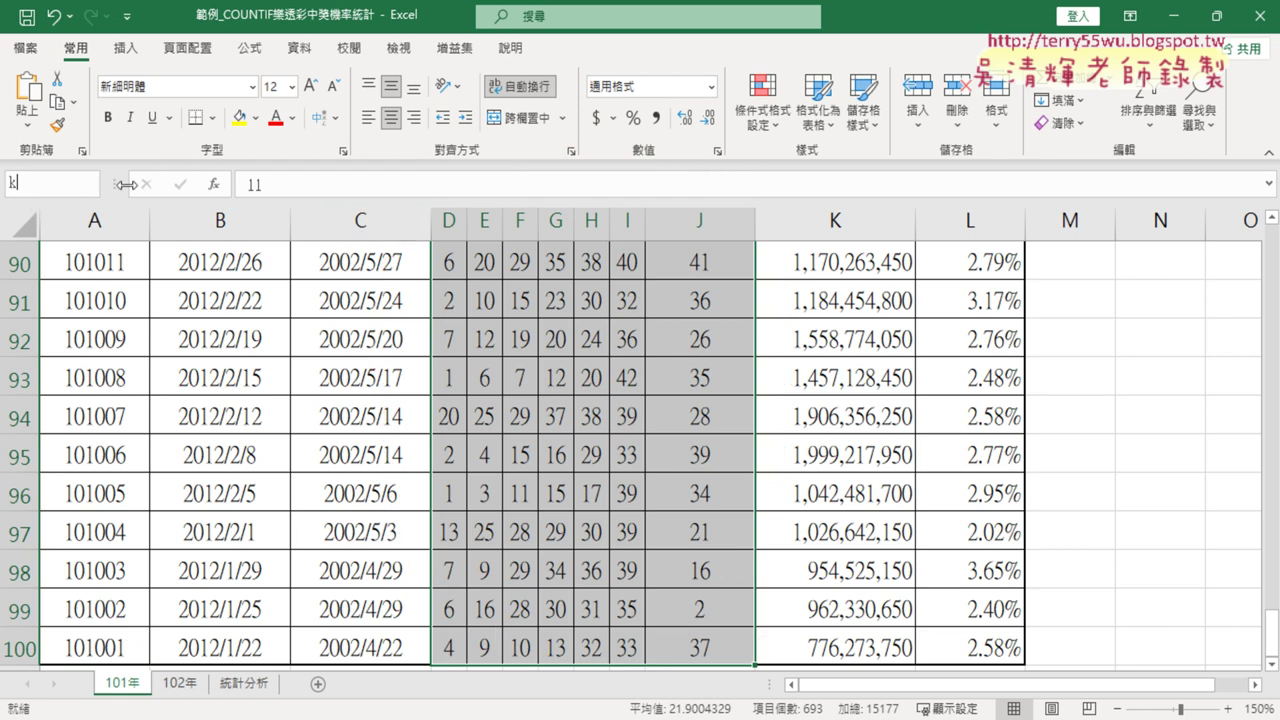
pyautogui.press('BackSpace')
pyautogui.write('圍')
pyautogui.write('ㄐ一ㄤ')
pyautogui.write('3')
pyautogui.write('10')
pyautogui.write('1')
pyautogui.press('Return')
pyautogui.press('Return')
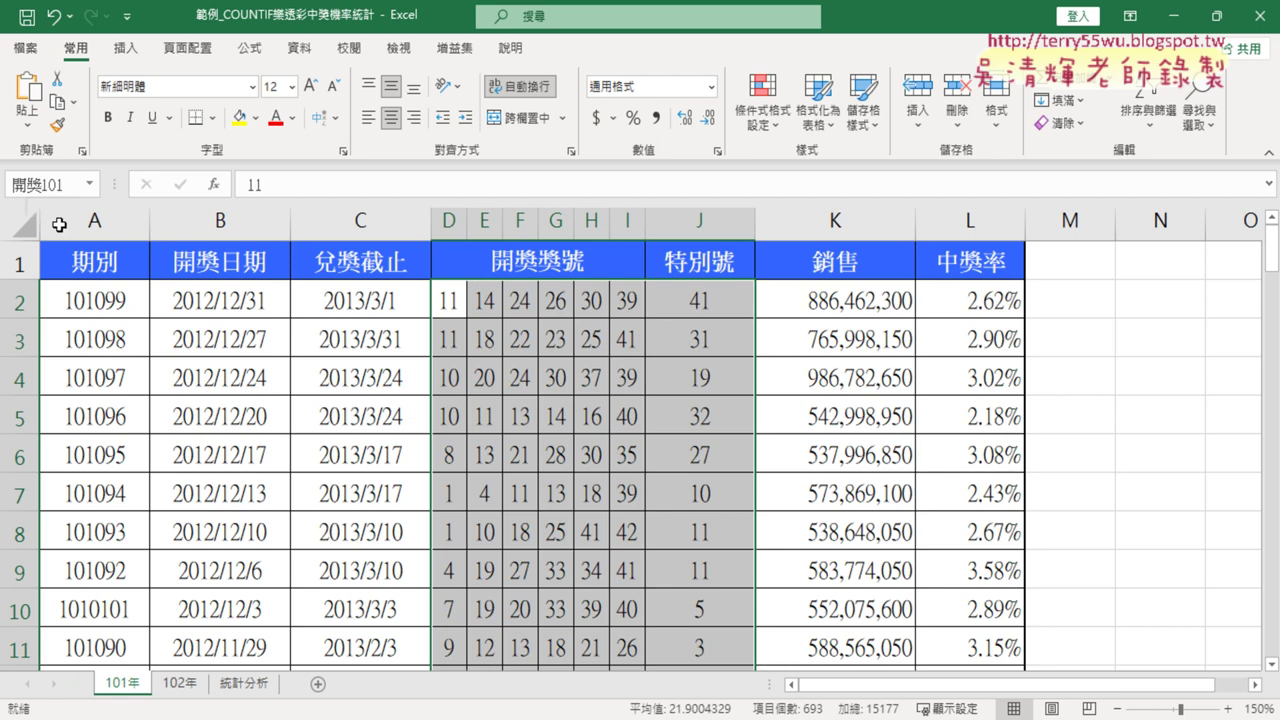
pyautogui.click(185, 686)
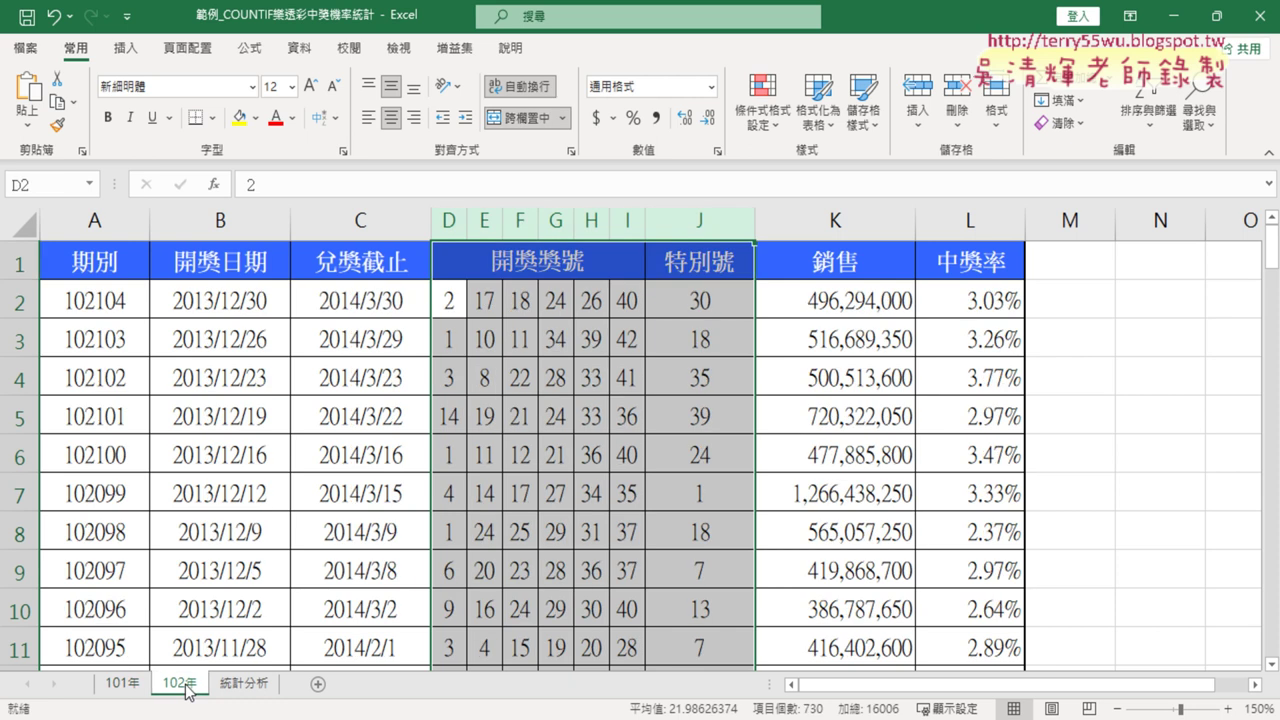
# Select the 102年 drawn numbers D2:J105 and name the range 開獎102.
pyautogui.click(580, 526)
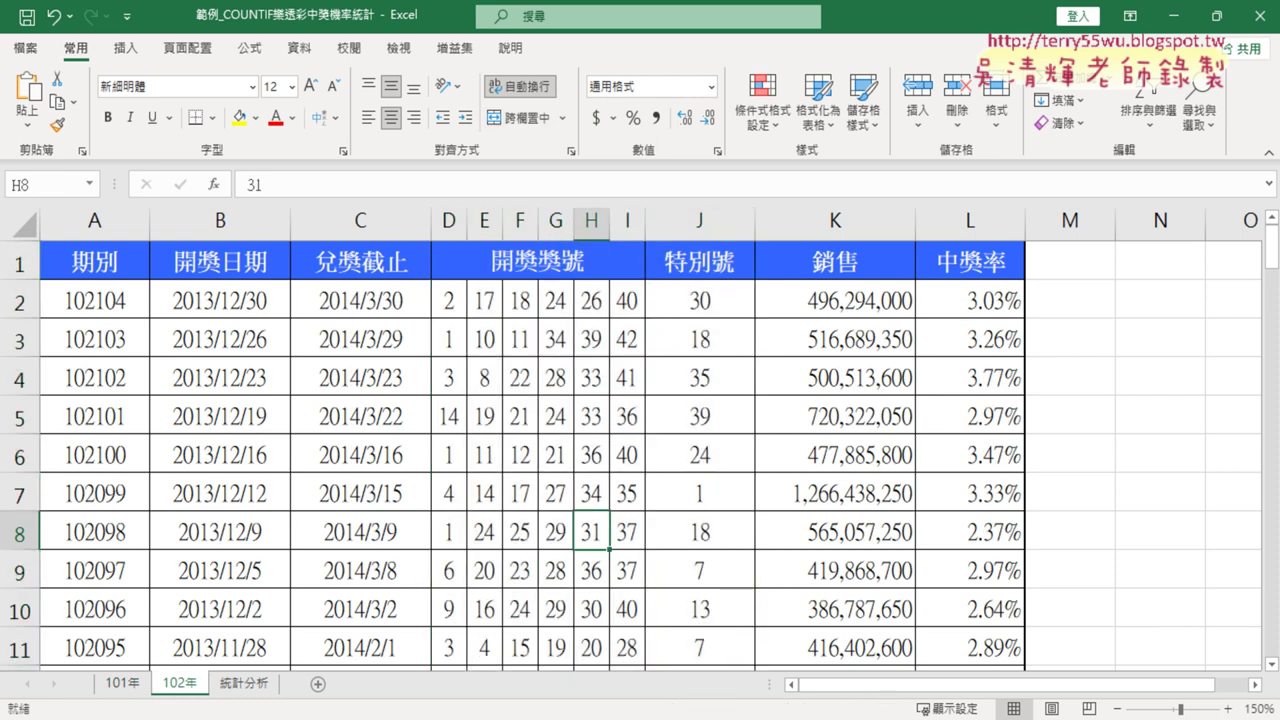
pyautogui.click(451, 303)
pyautogui.moveTo(661, 298); pyautogui.dragTo(691, 297)
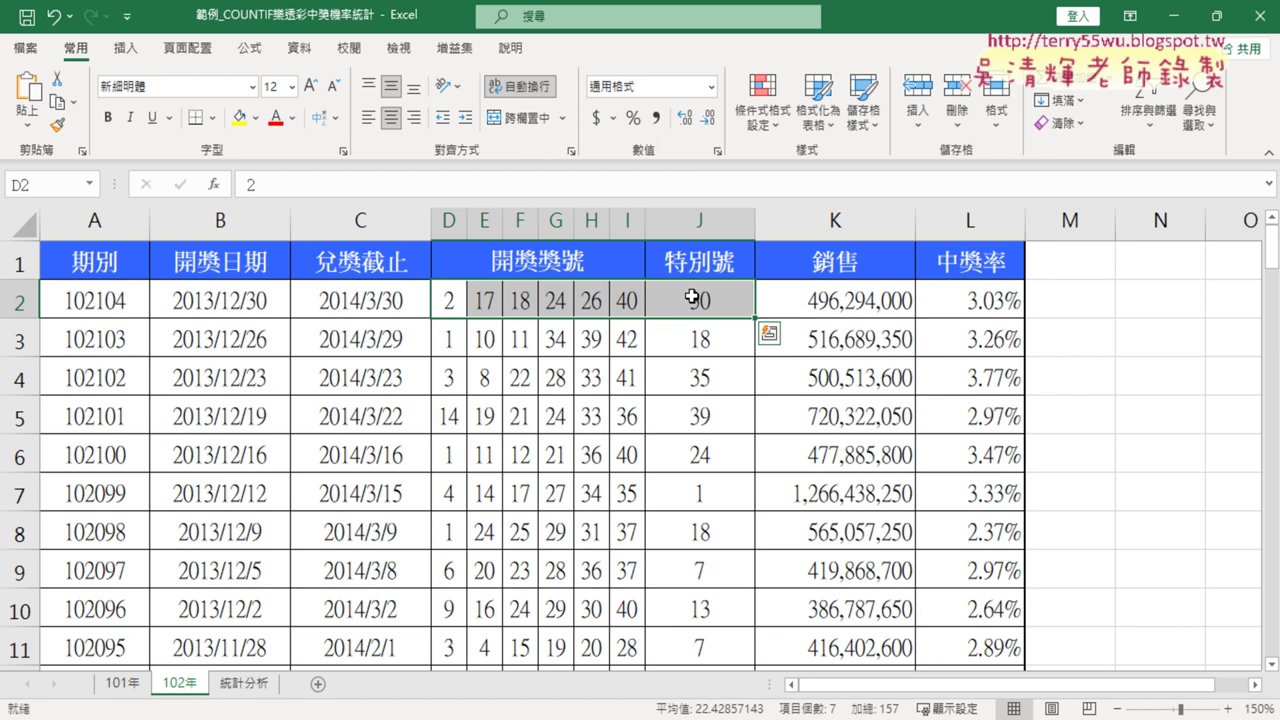
pyautogui.hotkey('ctrl', 'shift', 'Down')
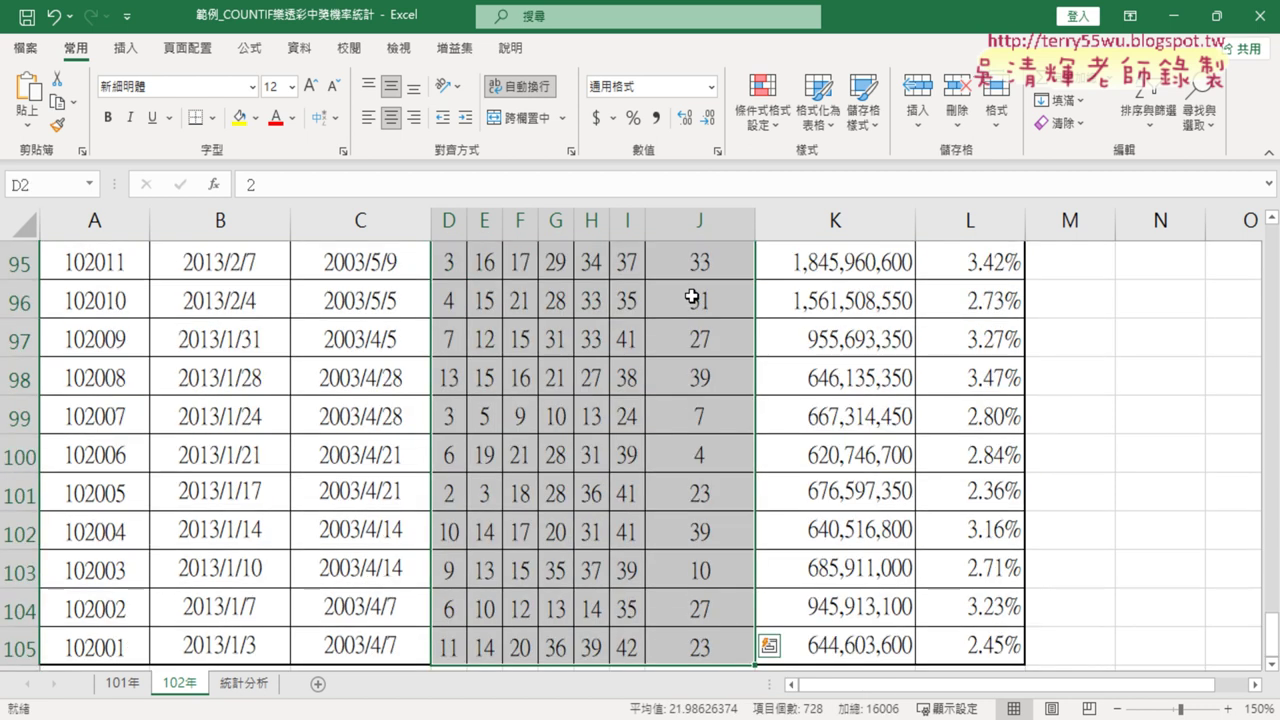
pyautogui.click(64, 188)
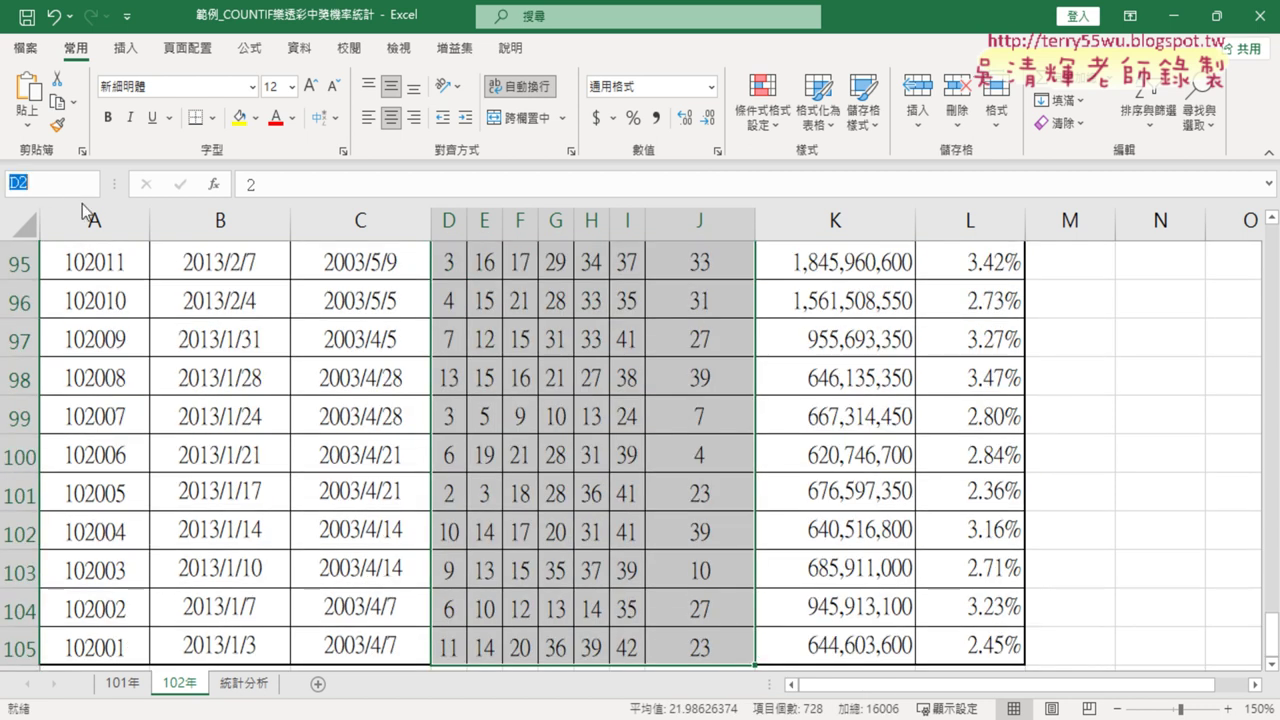
pyautogui.write('ㄘㄌ')
pyautogui.press('space')
pyautogui.write('獎')
pyautogui.write('10')
pyautogui.press('Return')
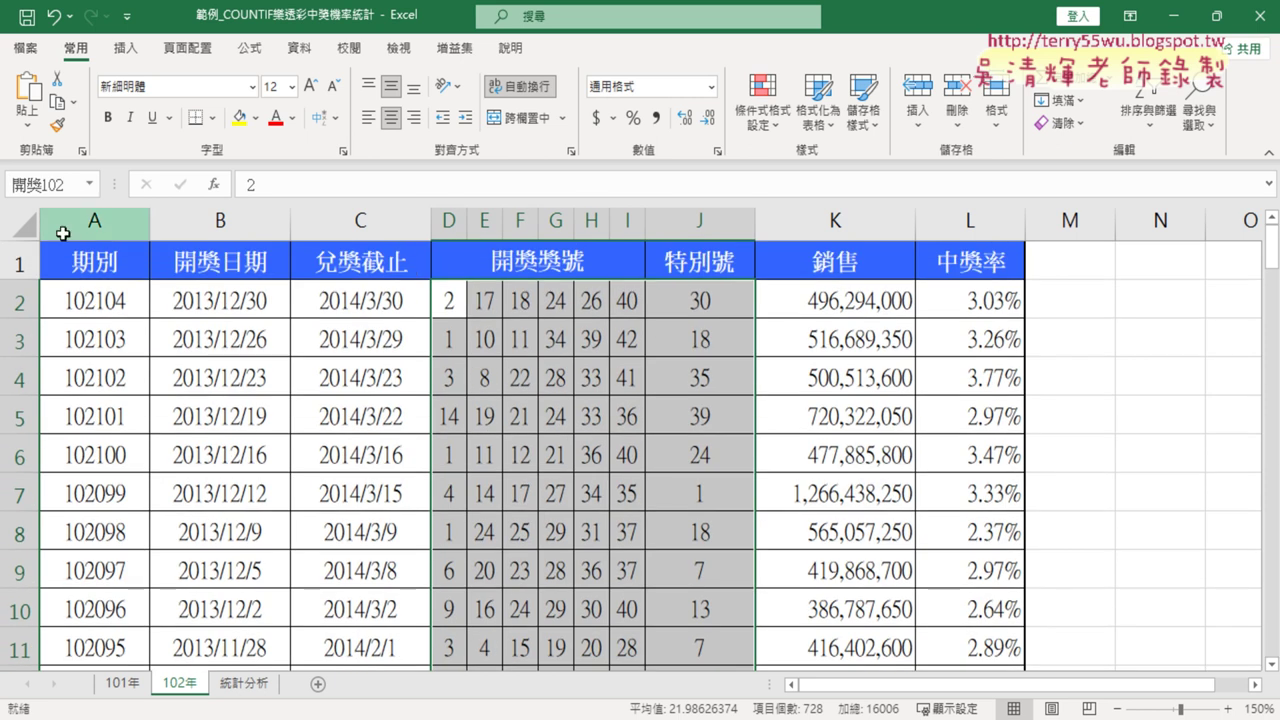
pyautogui.click(122, 686)
pyautogui.click(177, 686)
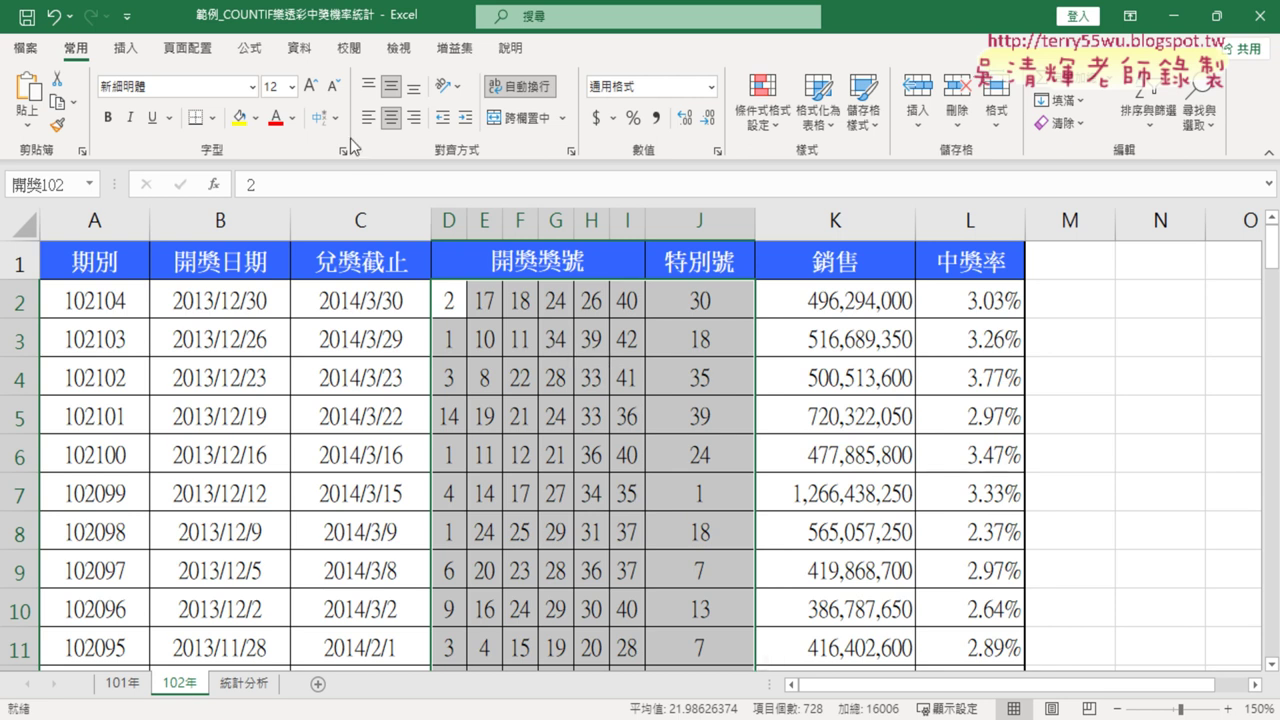
# In Name Manager, confirm the ranges that 開獎101 and 開獎102 refer to.
pyautogui.click(248, 50)
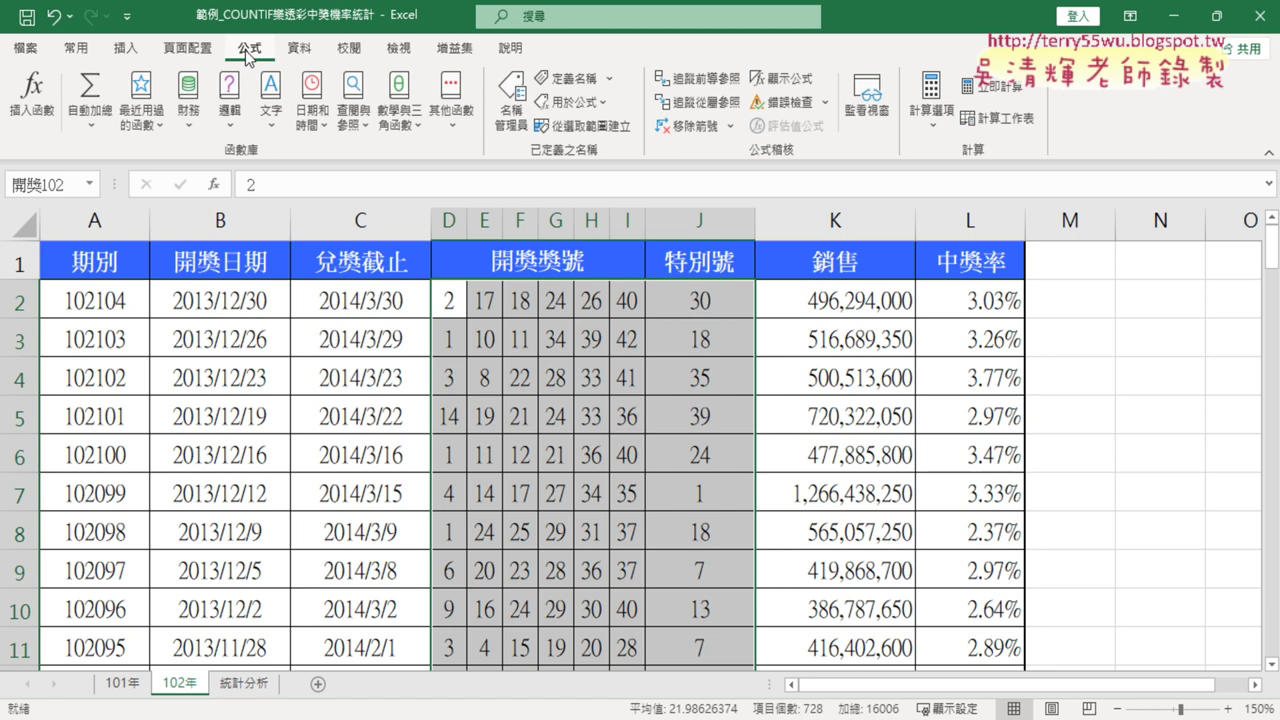
pyautogui.click(511, 112)
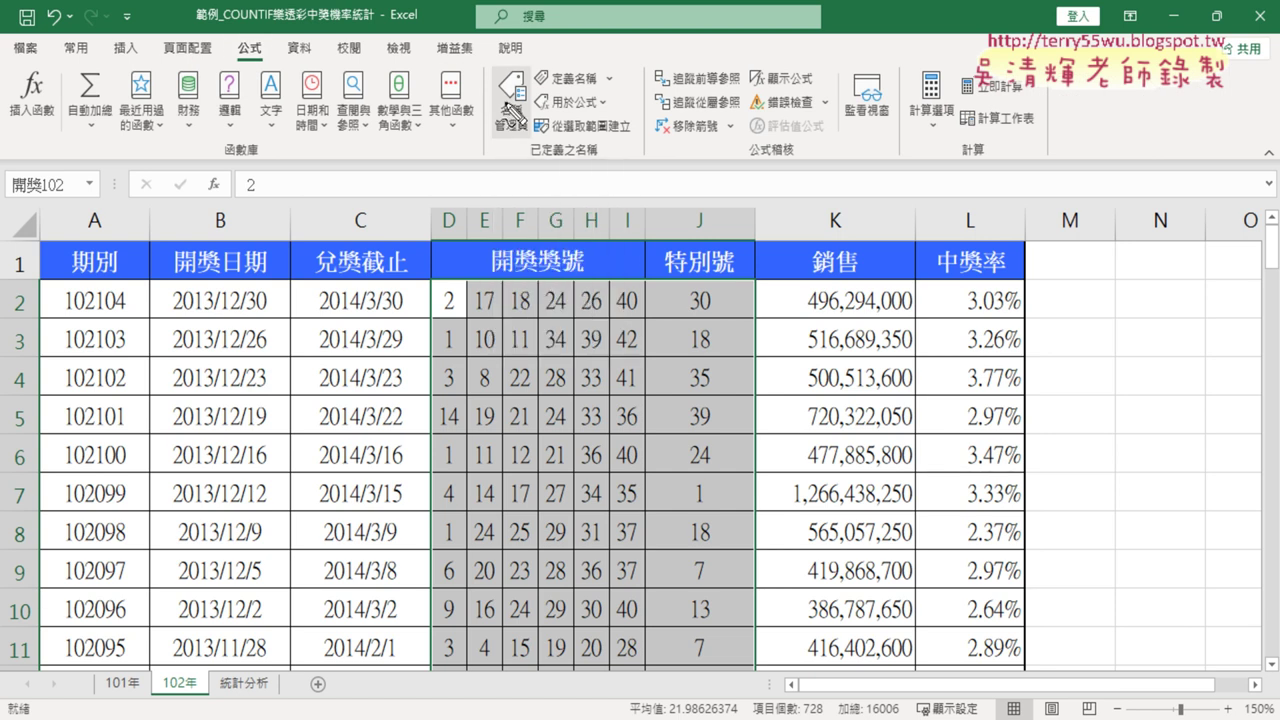
pyautogui.moveTo(262, 36); pyautogui.dragTo(272, 44)
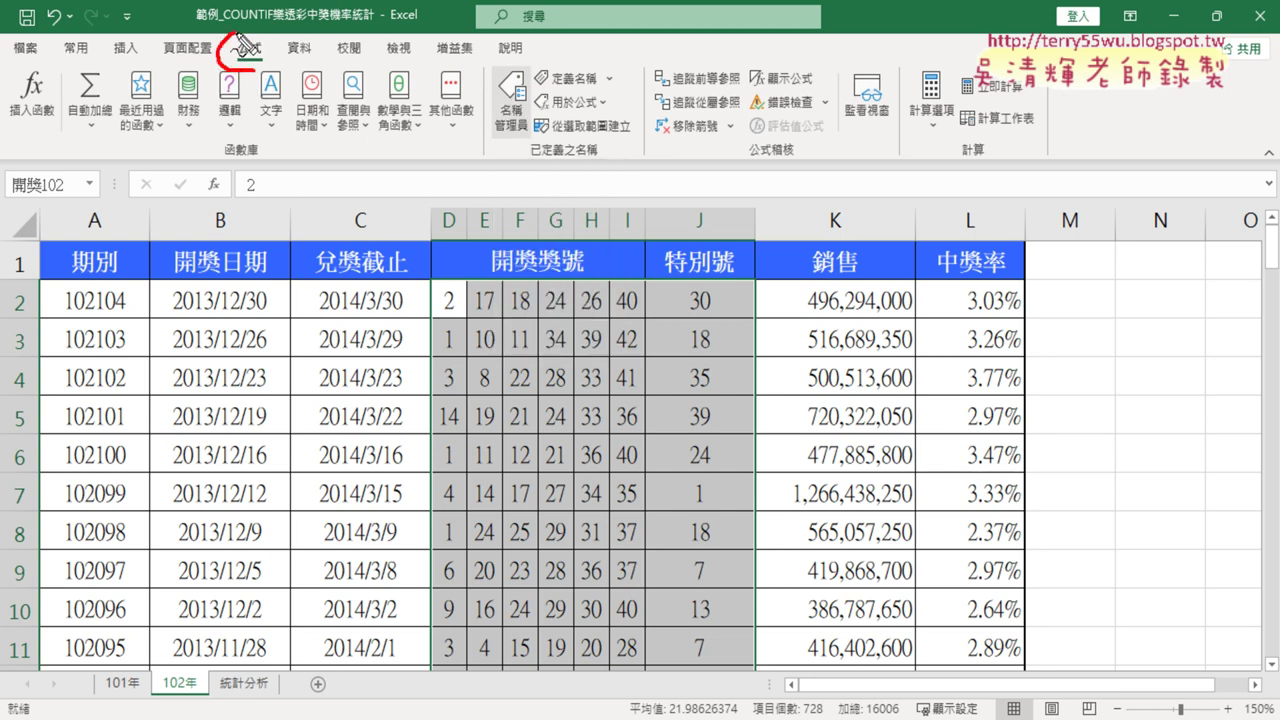
pyautogui.moveTo(487, 150); pyautogui.dragTo(523, 160)
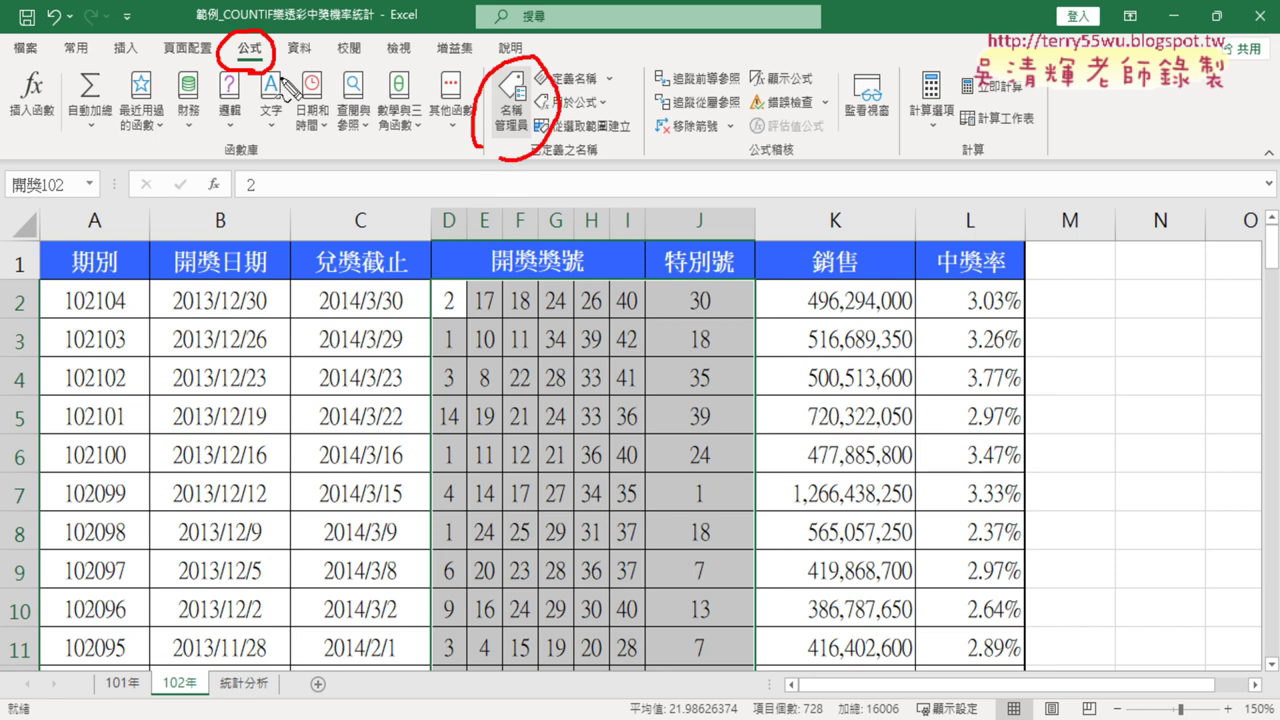
pyautogui.moveTo(276, 74)
pyautogui.mouseDown()
pyautogui.moveTo(482, 113)
pyautogui.moveTo(450, 134)
pyautogui.mouseUp()
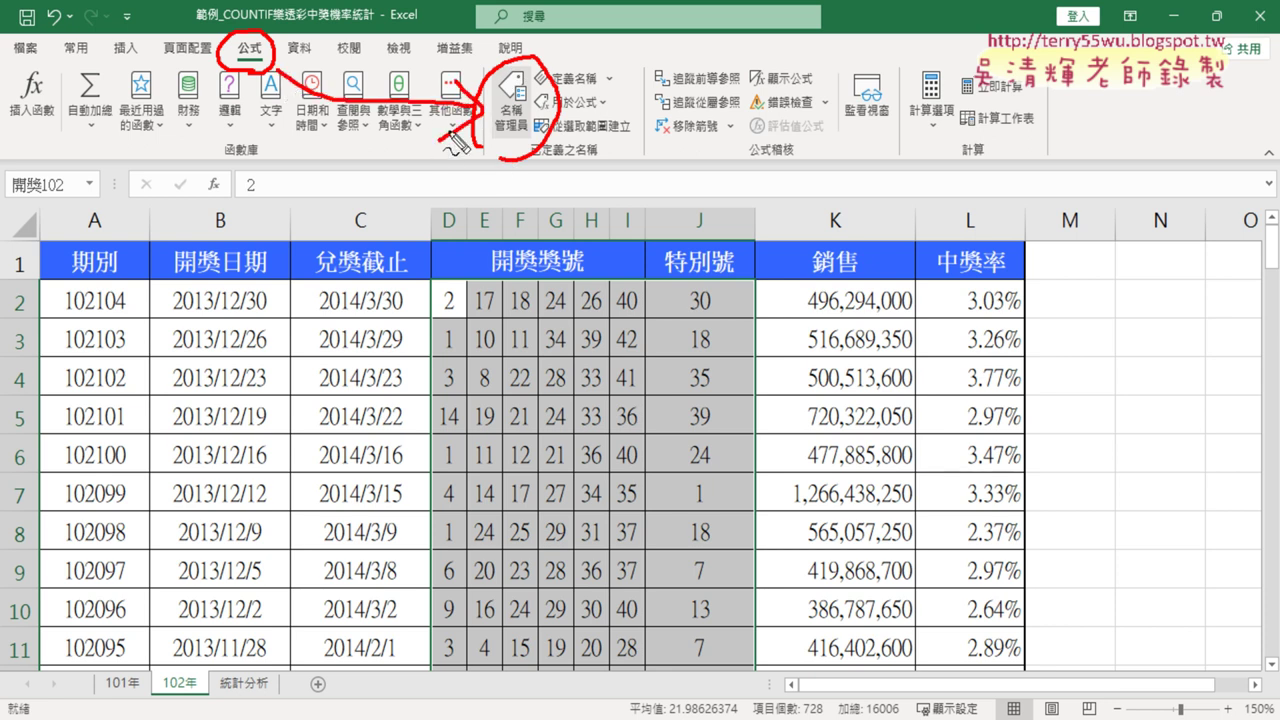
pyautogui.press('Escape')
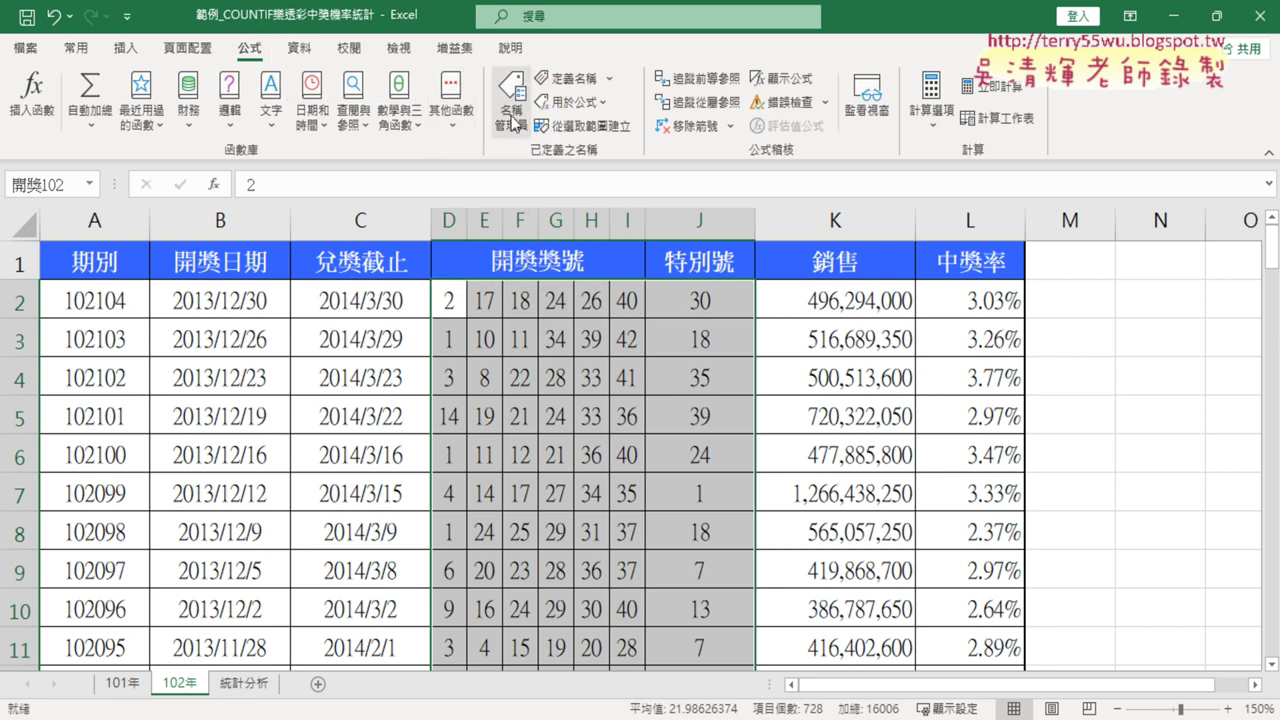
pyautogui.click(511, 110)
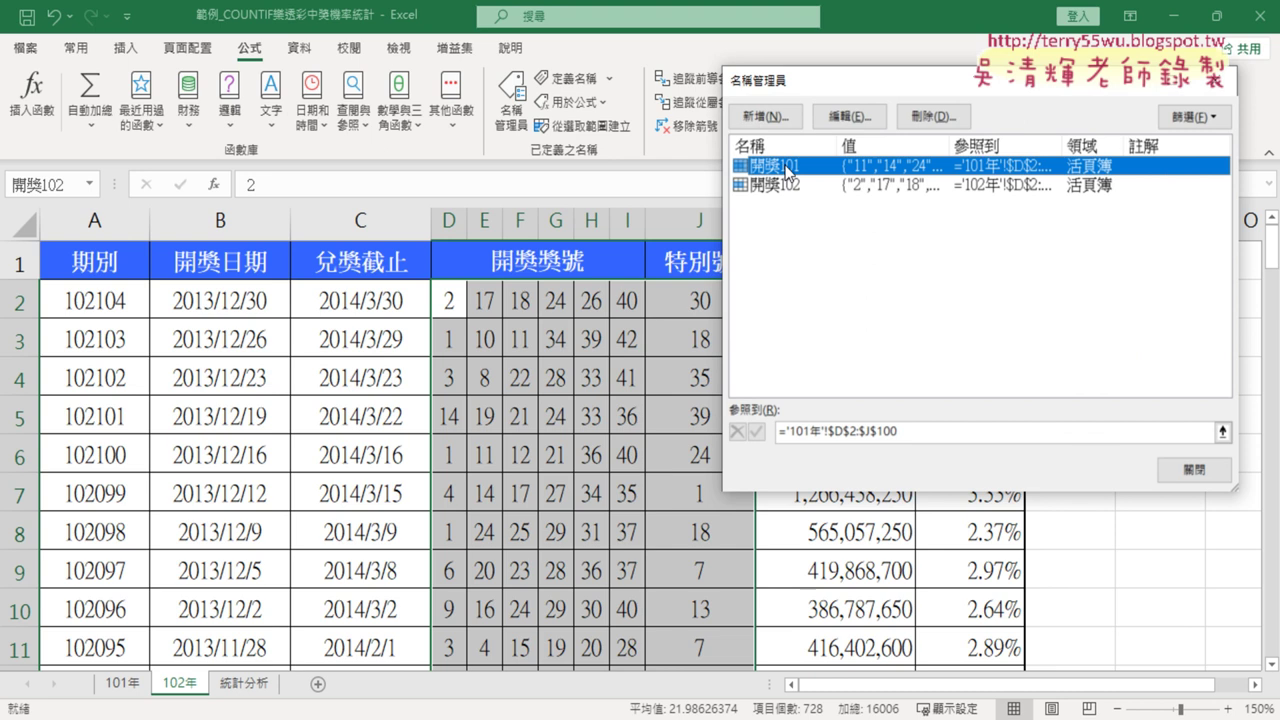
pyautogui.click(921, 432)
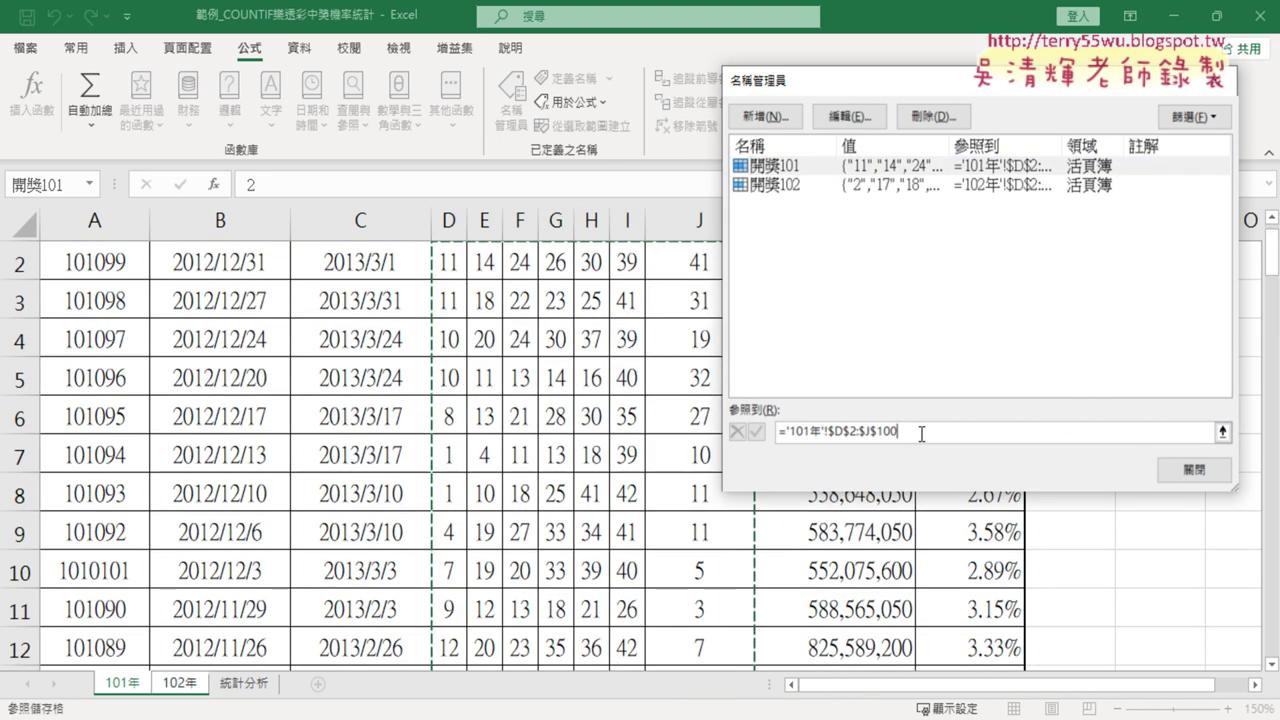
pyautogui.scroll(1, 462, 284)
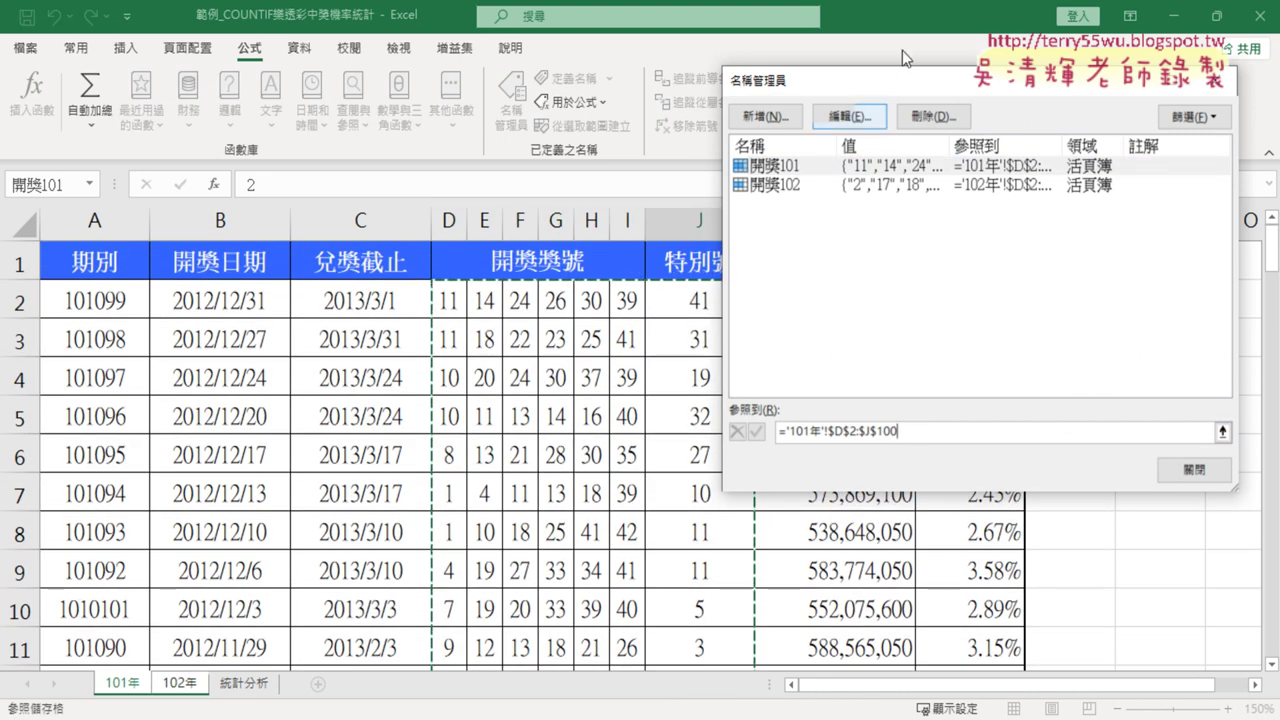
pyautogui.moveTo(888, 80); pyautogui.dragTo(966, 80)
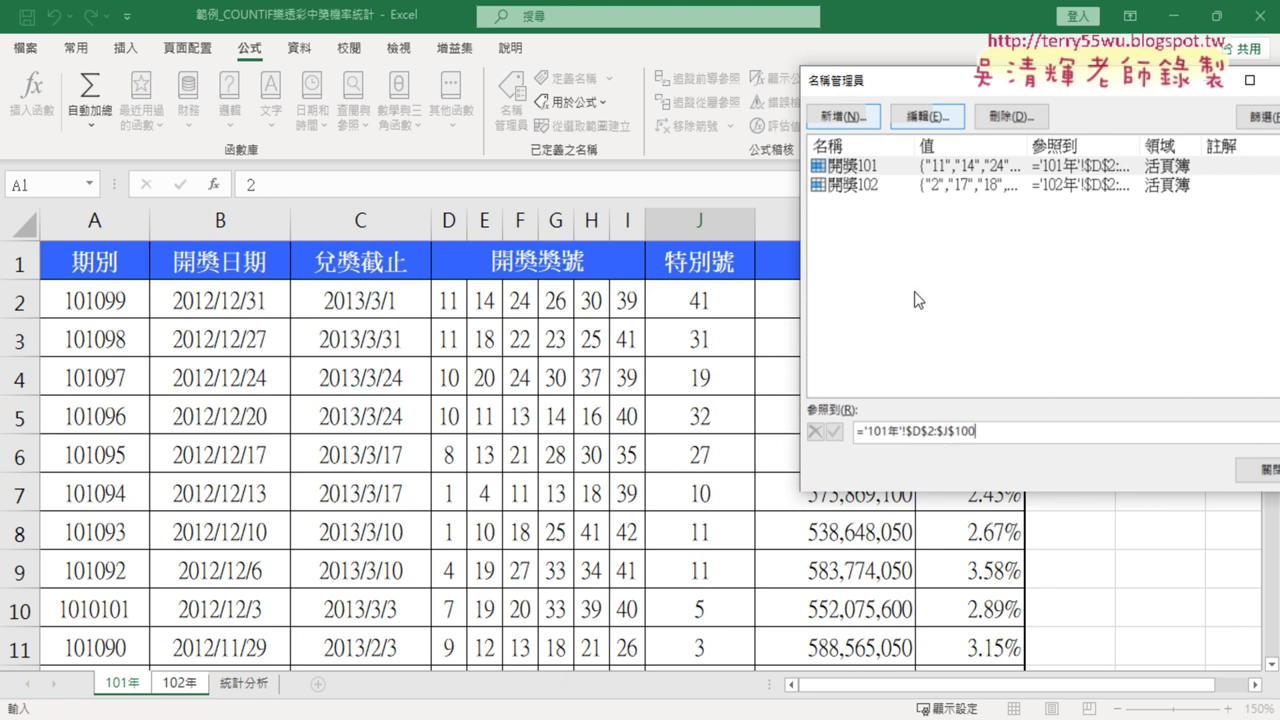
pyautogui.click(909, 196)
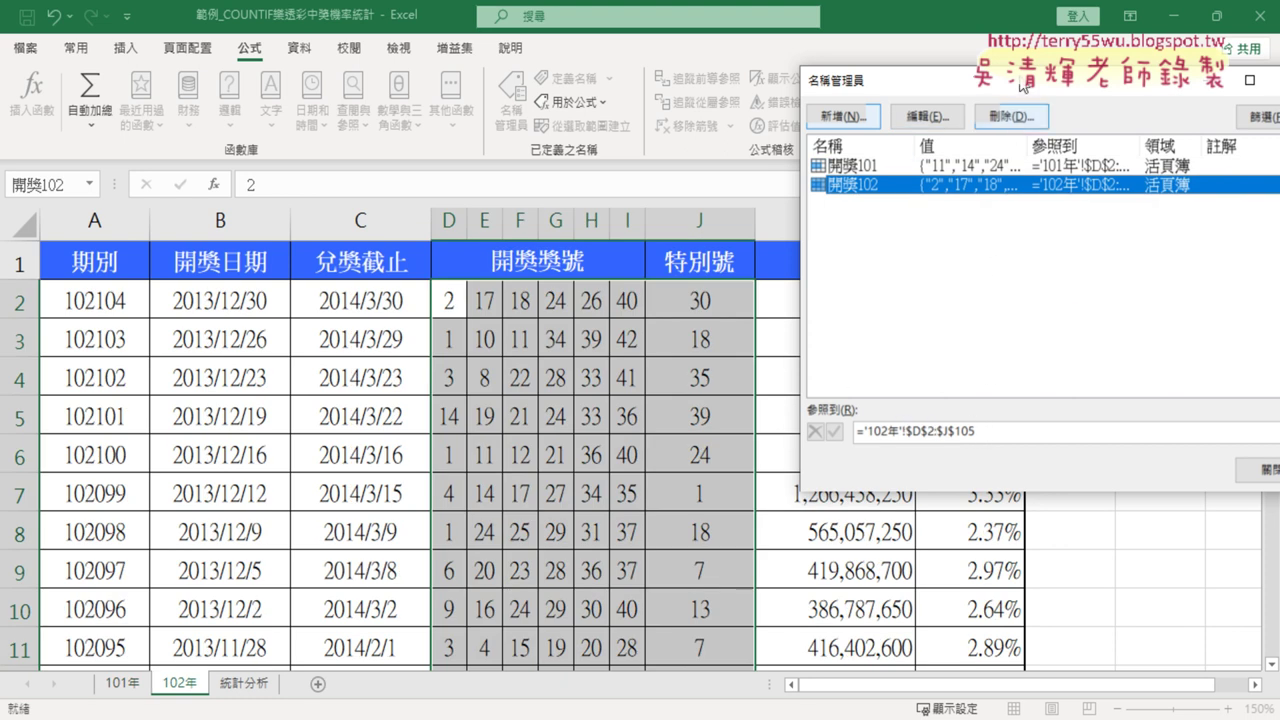
pyautogui.moveTo(1022, 87); pyautogui.dragTo(622, 67)
pyautogui.click(900, 443)
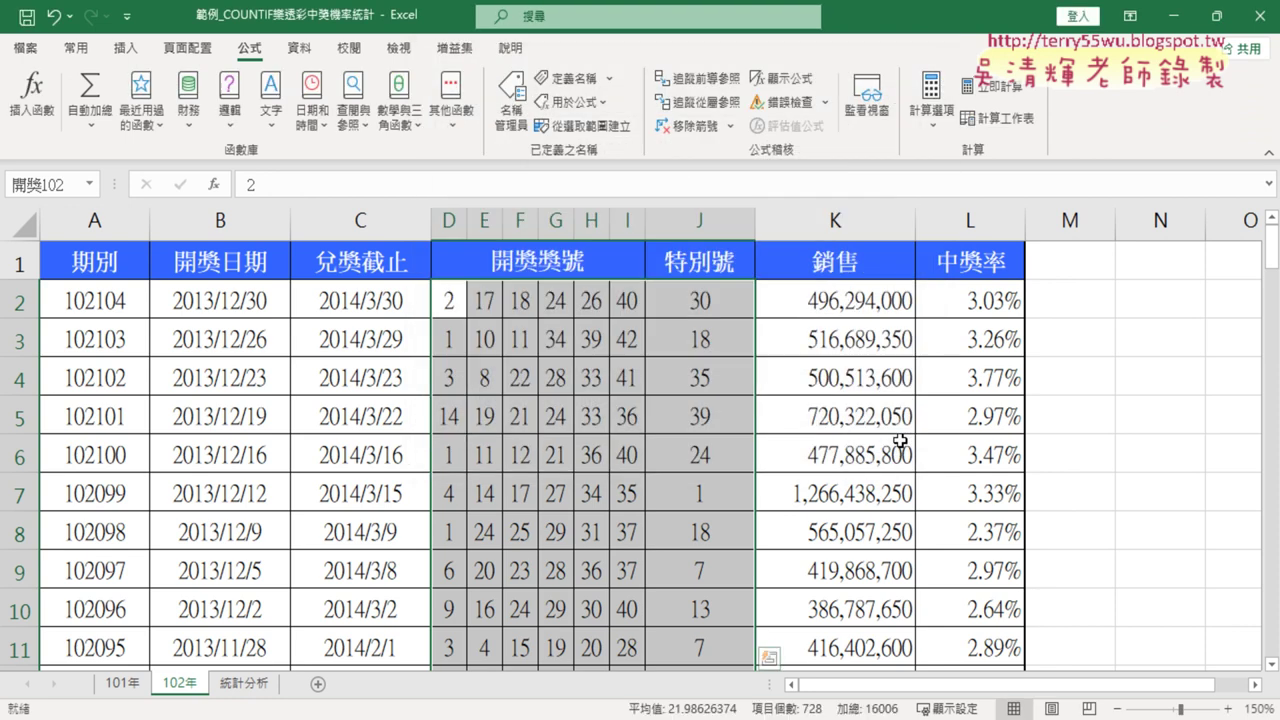
# On 統計分析, empty the range argument of B2's COUNTIF and bring up the Paste Name list.
pyautogui.click(250, 683)
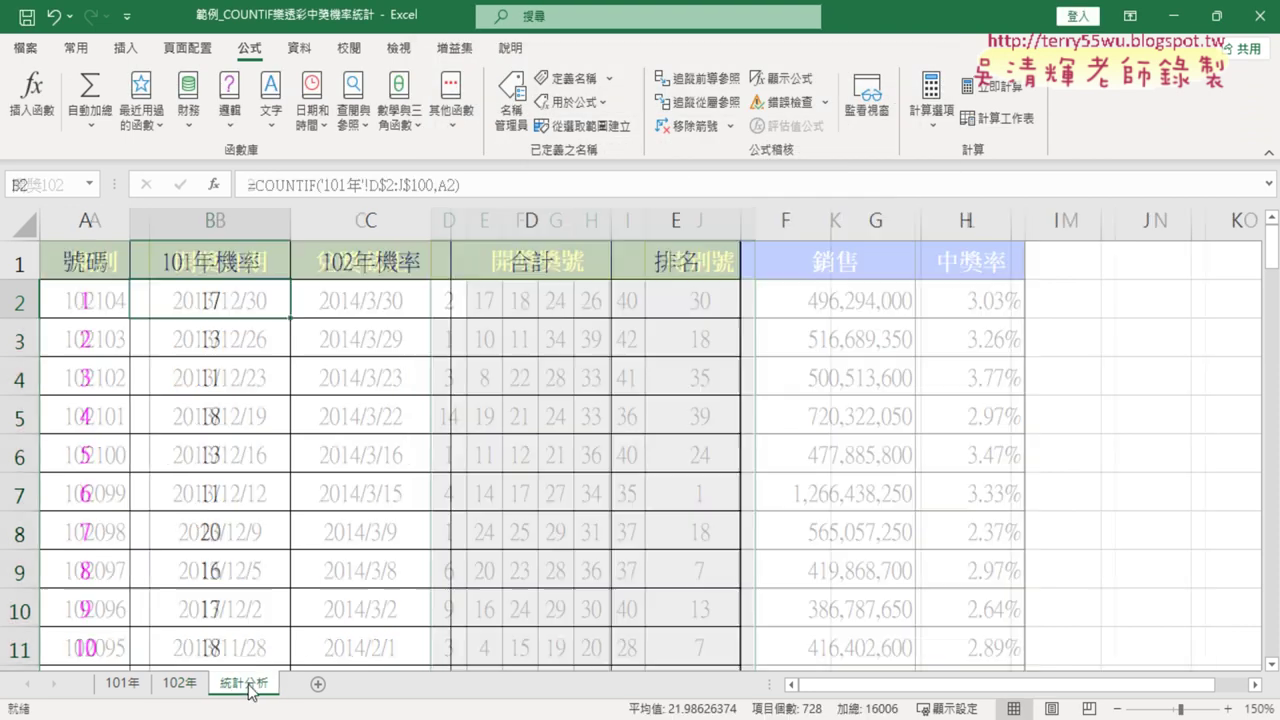
pyautogui.click(296, 186)
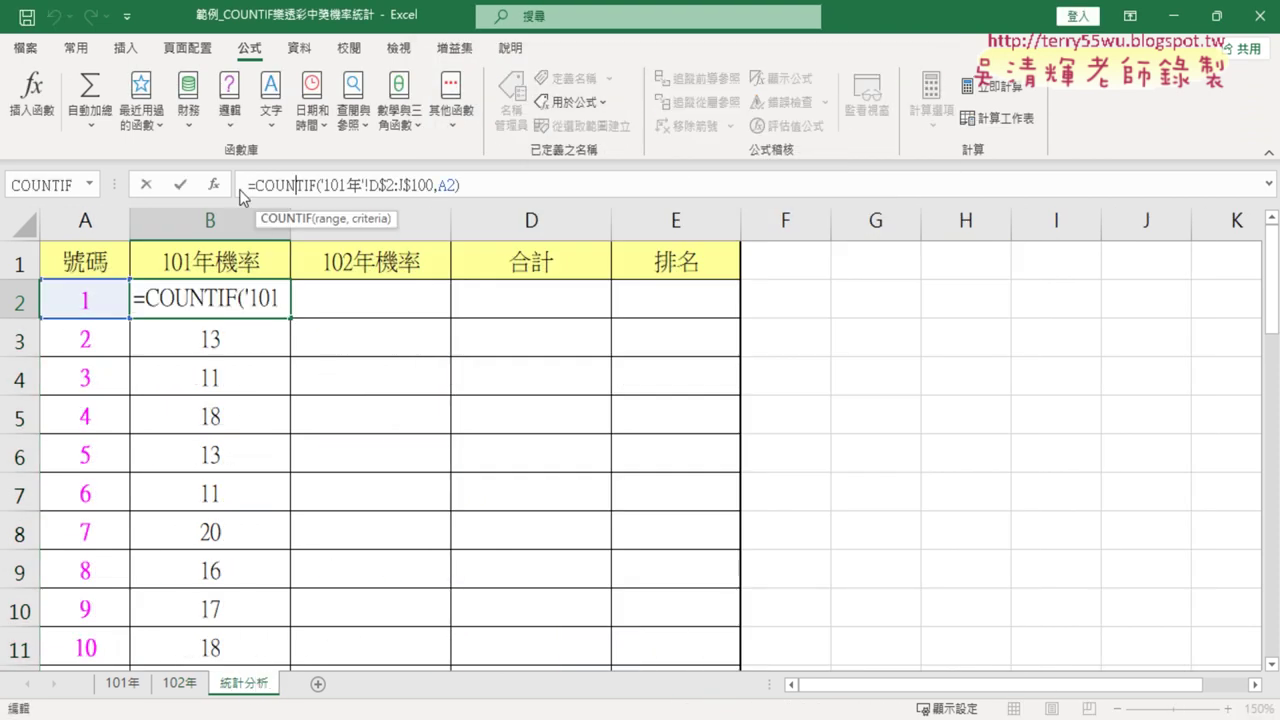
pyautogui.click(214, 186)
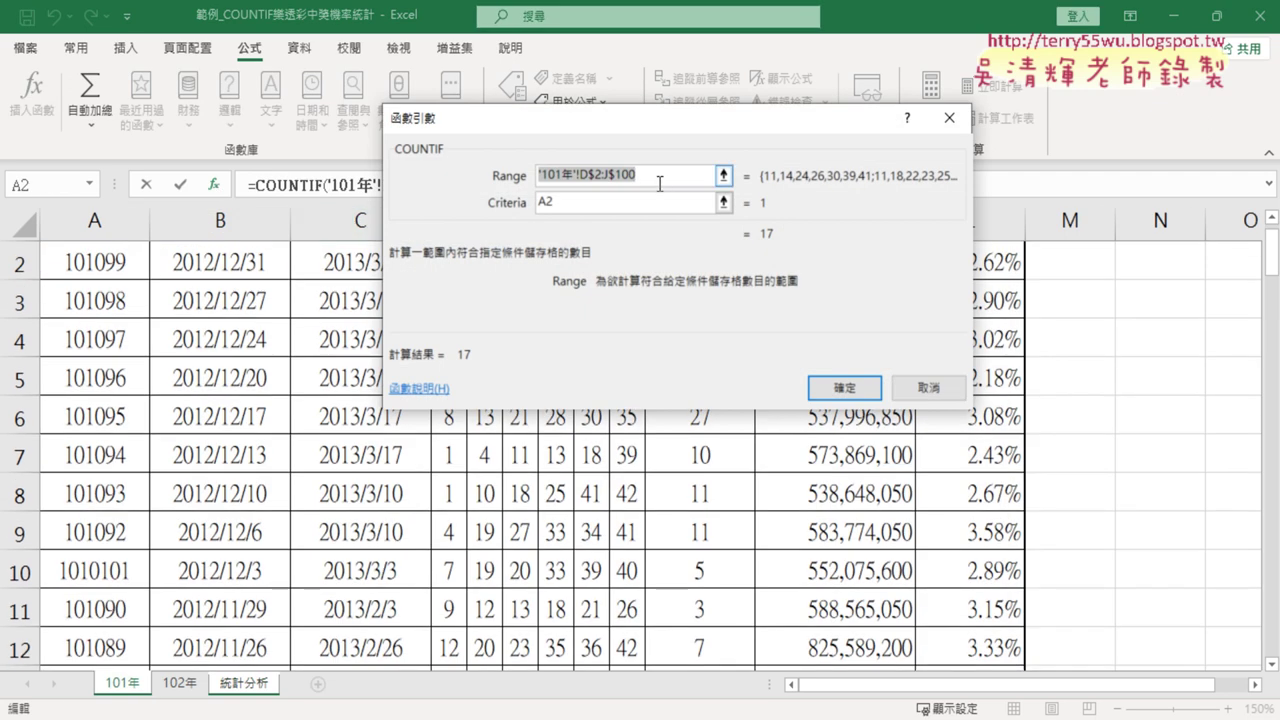
pyautogui.press('BackSpace')
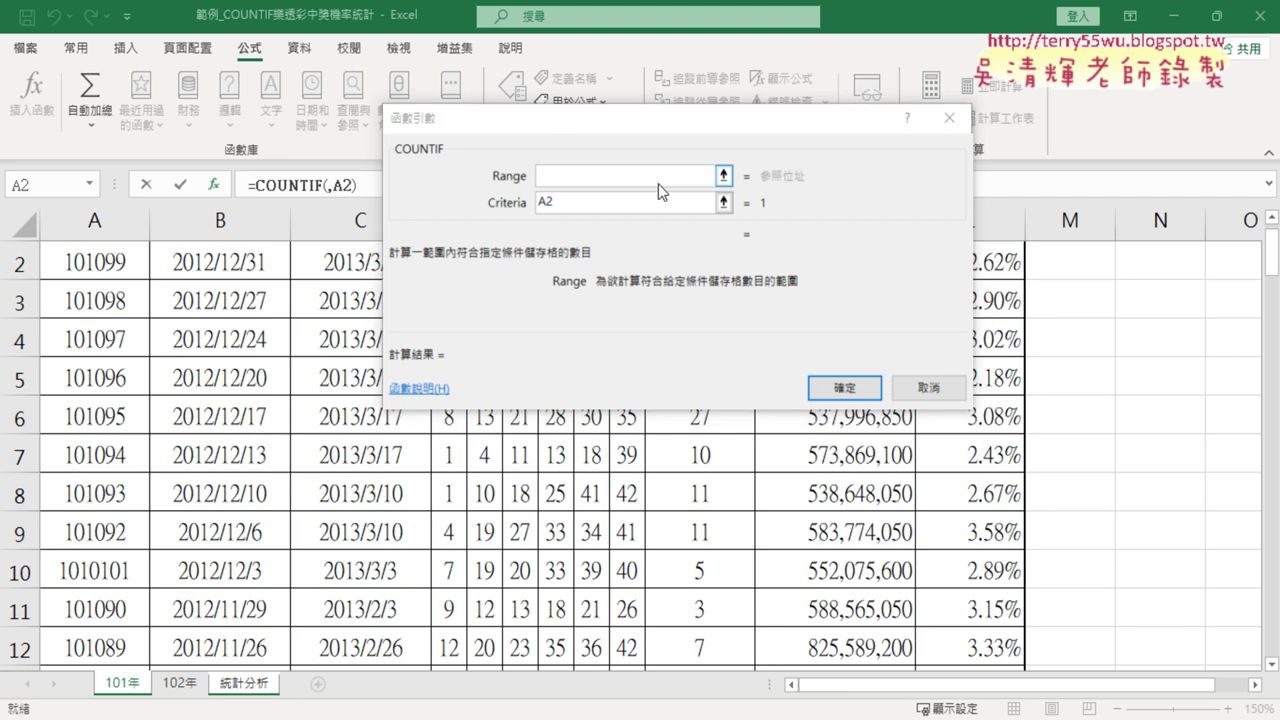
pyautogui.press('F3')
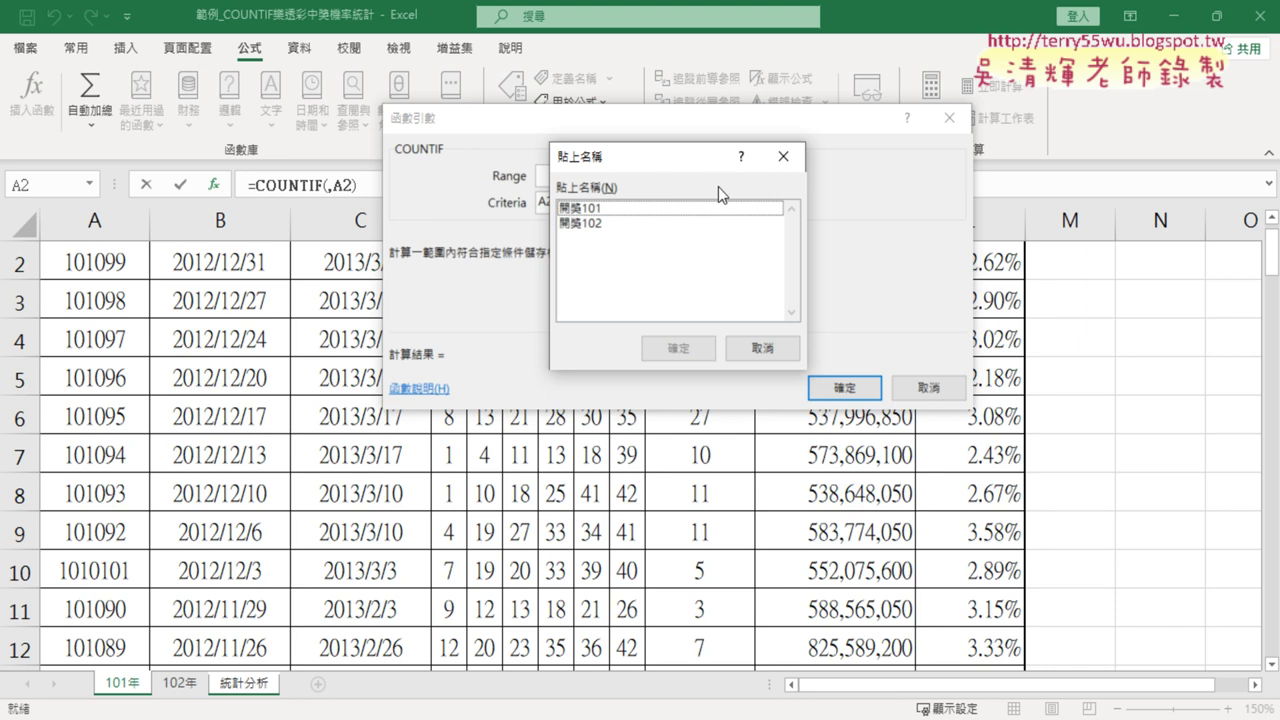
# Paste the name 開獎101 as the COUNTIF range, keeping A2 as the criteria.
pyautogui.moveTo(712, 156); pyautogui.dragTo(940, 92)
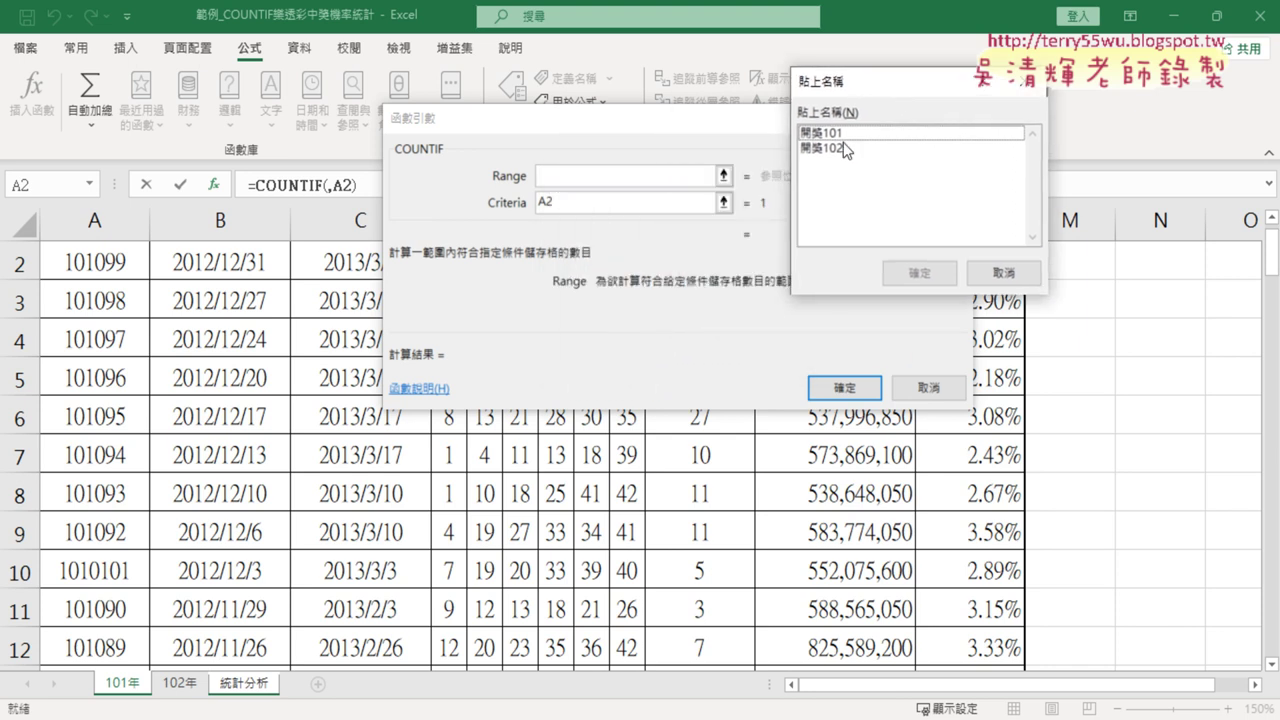
pyautogui.click(840, 134)
pyautogui.doubleClick(840, 134)
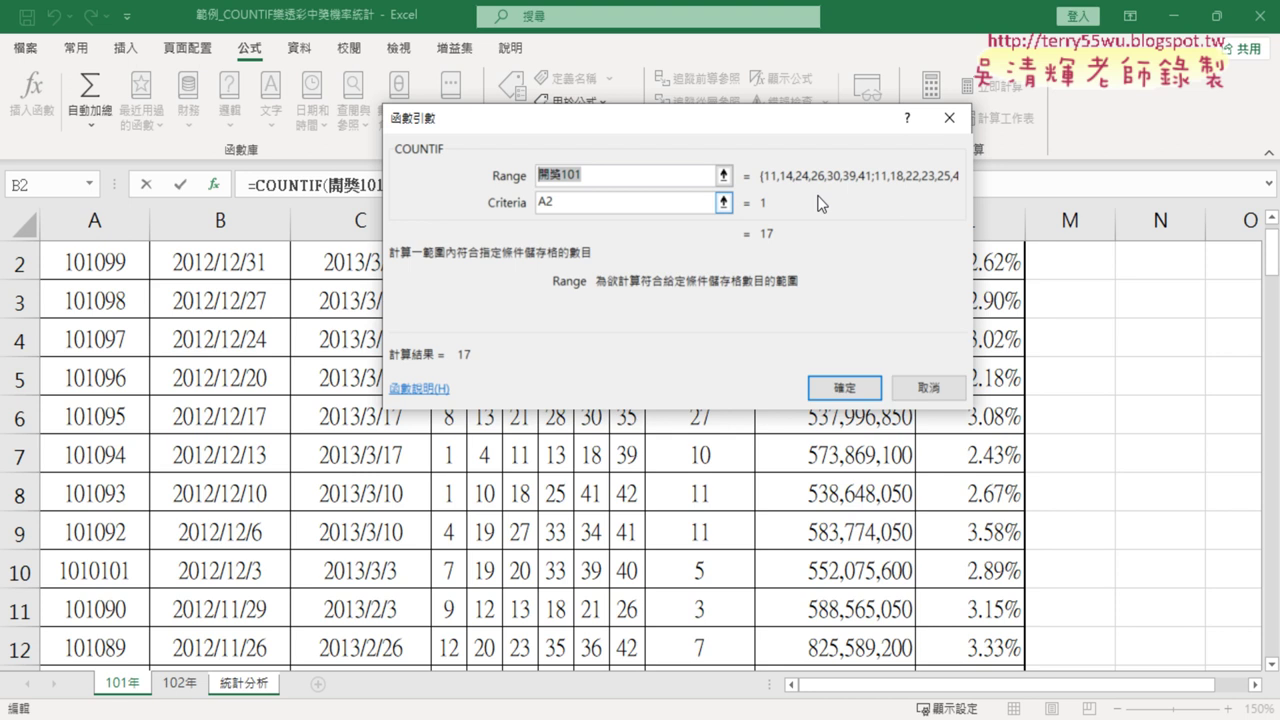
# Confirm =COUNTIF(開獎101,A2), fill it down column B, and append a division sign in B2.
pyautogui.click(856, 389)
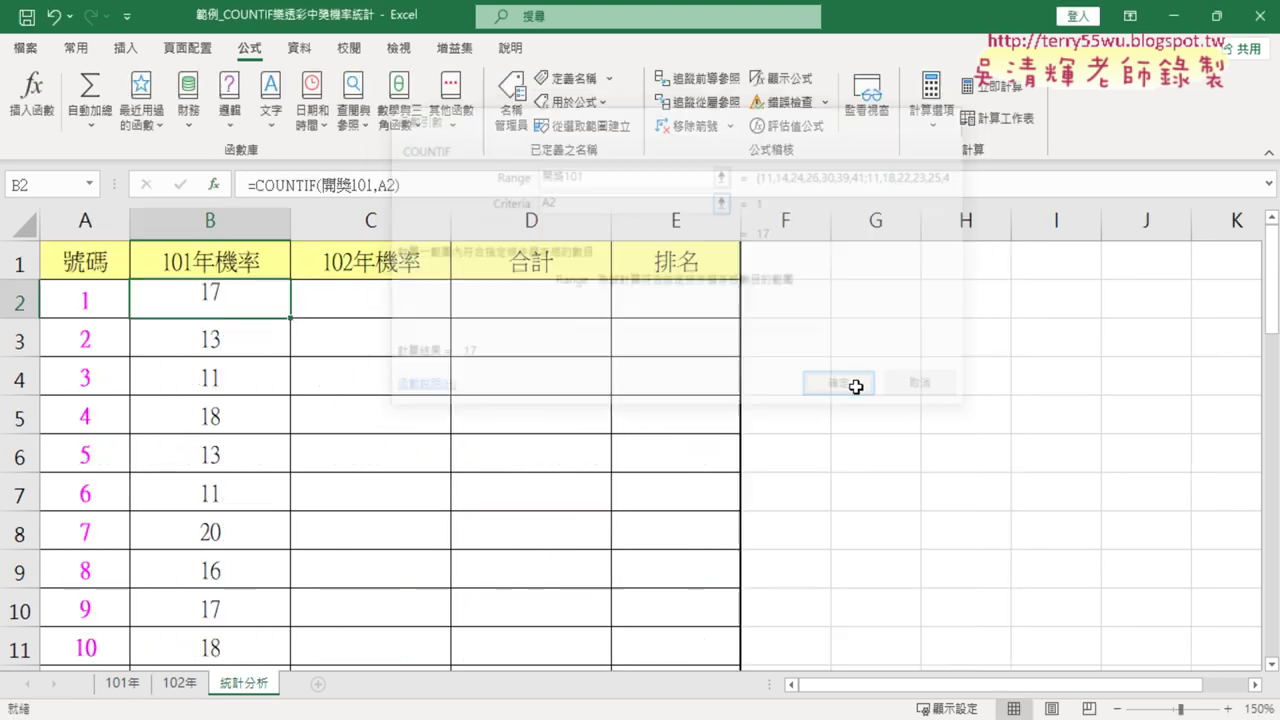
pyautogui.doubleClick(290, 318)
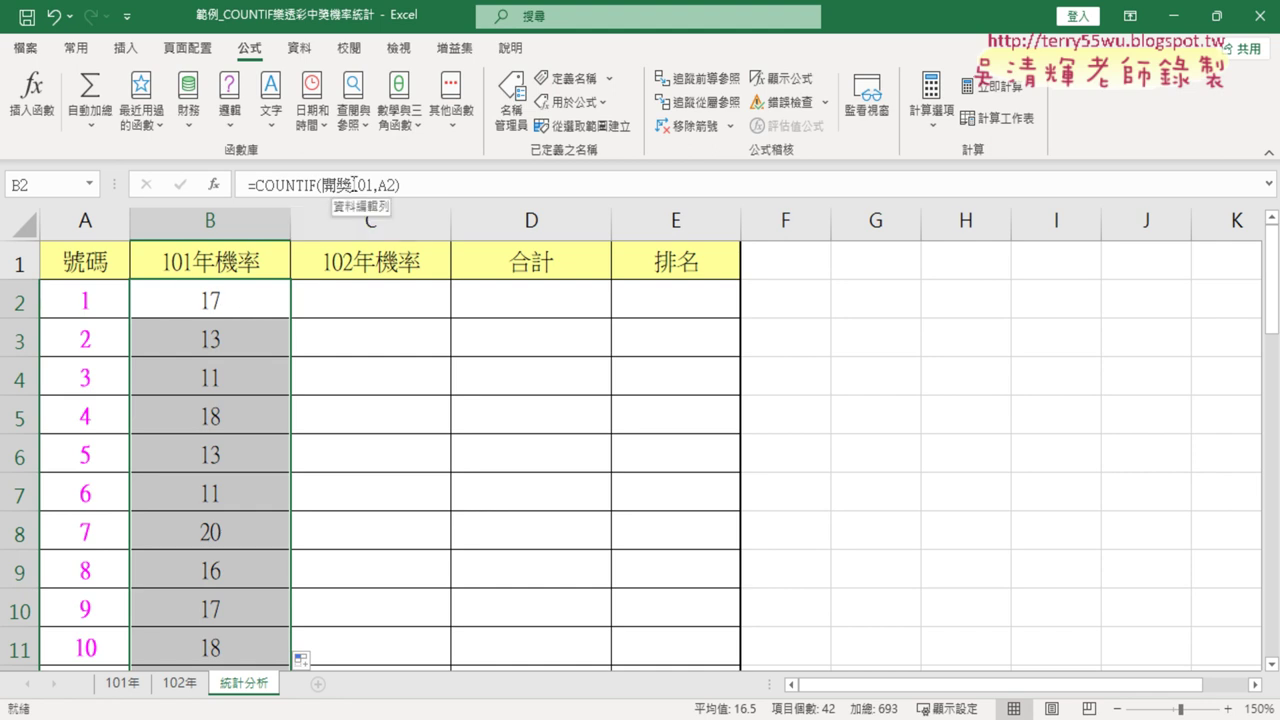
pyautogui.click(425, 185)
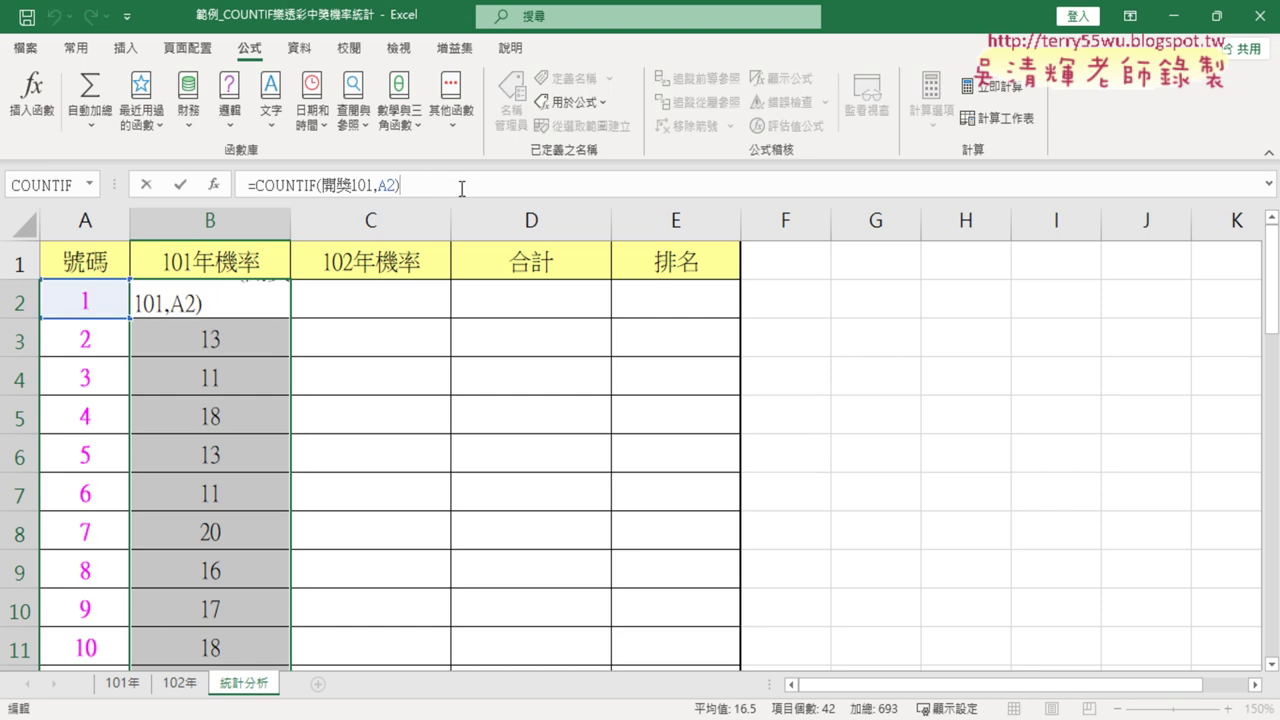
pyautogui.write('ㄕ')
pyautogui.press('BackSpace')
pyautogui.write('/')
# Drop the unfinished sheet-referenced division so B2 reads =COUNTIF(開獎101,A2), then select F2.
pyautogui.click(133, 683)
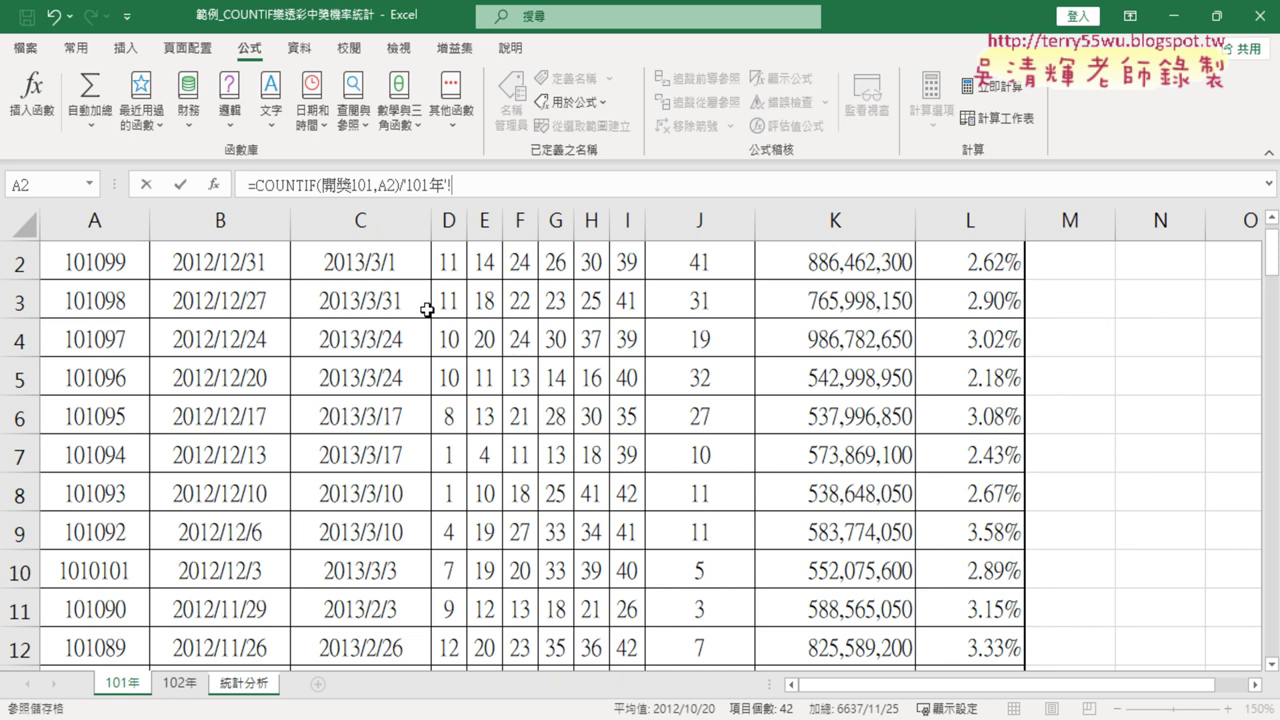
pyautogui.scroll(1, 440, 315)
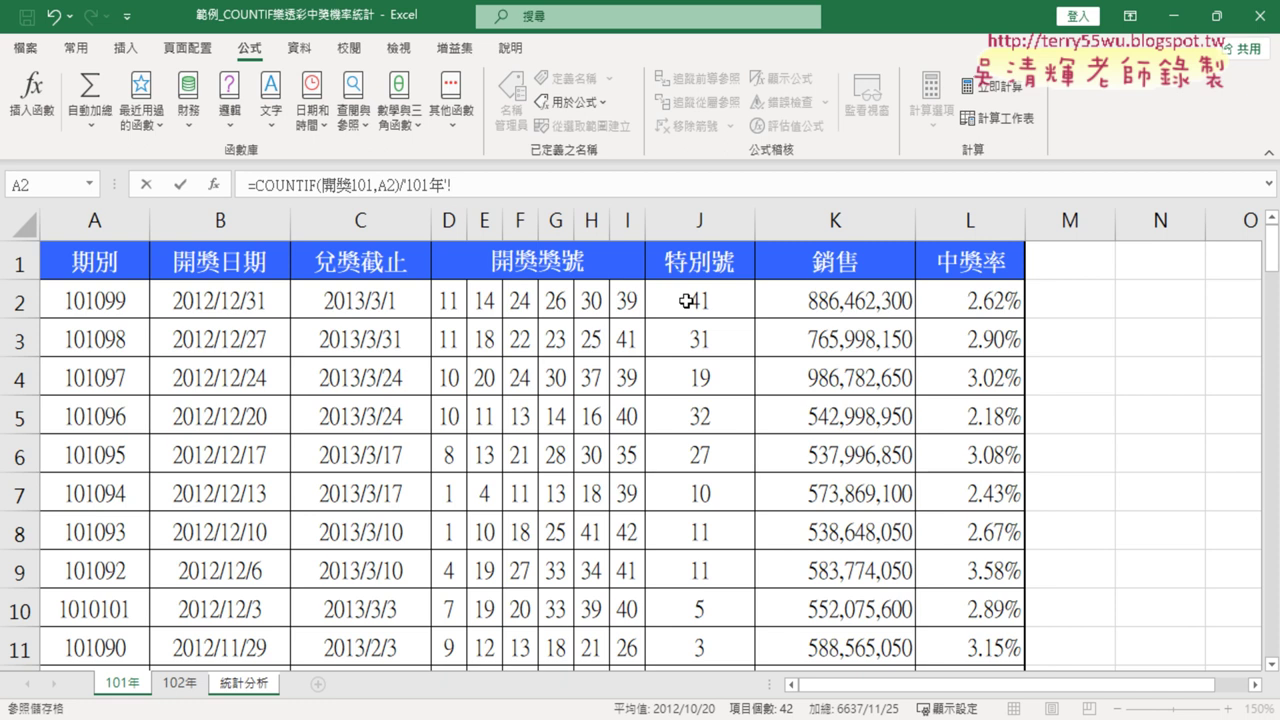
pyautogui.press('BackSpace')
pyautogui.press('BackSpace')
pyautogui.press('BackSpace')
pyautogui.hotkey('ctrl', 'Return')
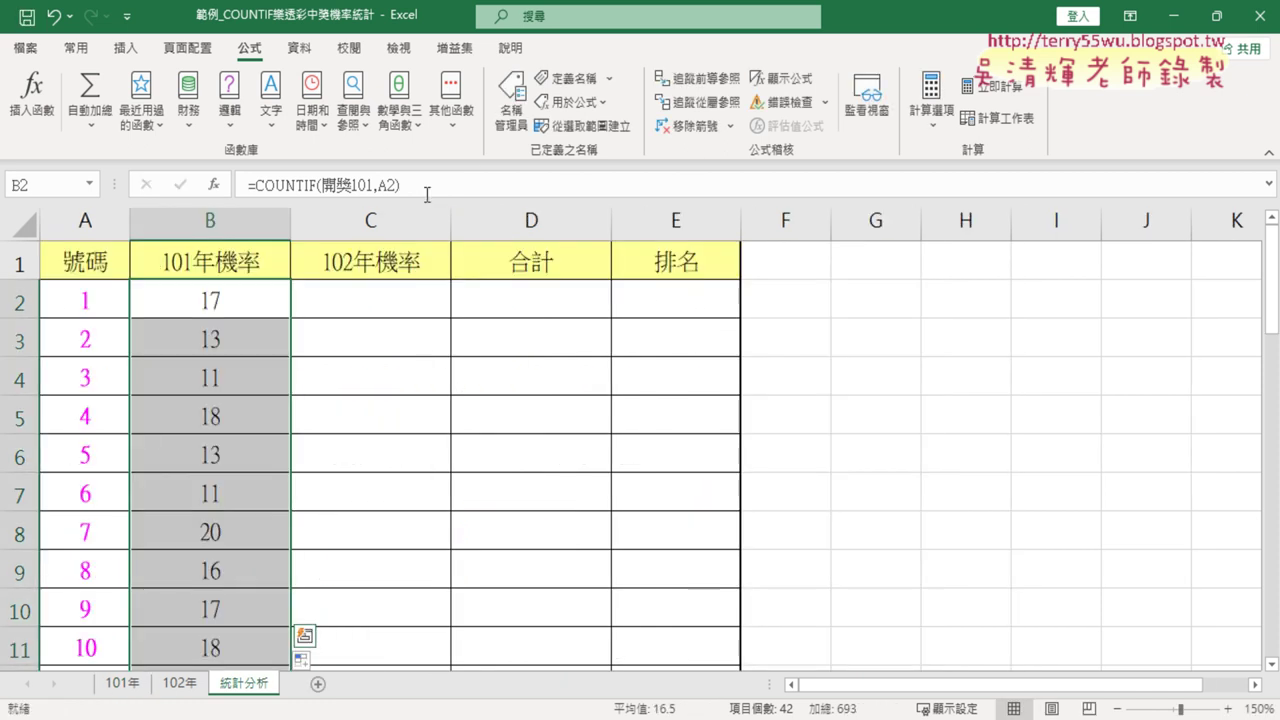
pyautogui.click(810, 305)
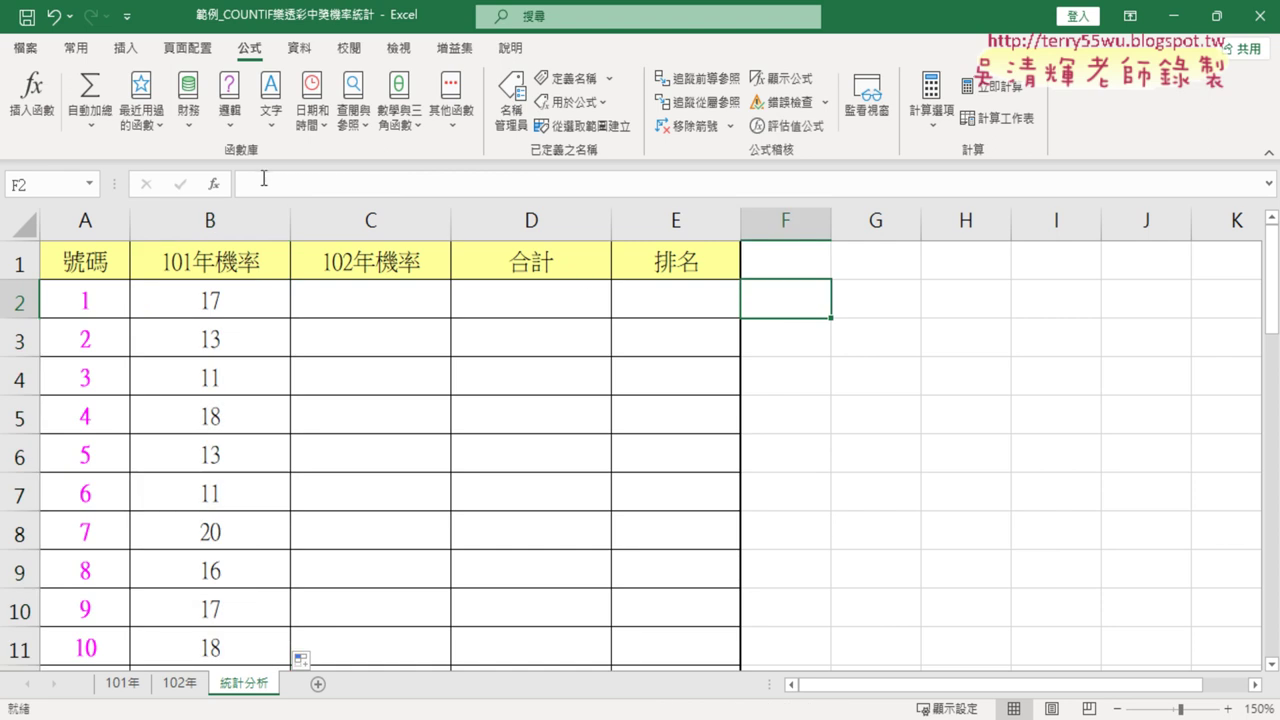
# Insert the COUNT function from the Statistical category into F2.
pyautogui.click(213, 184)
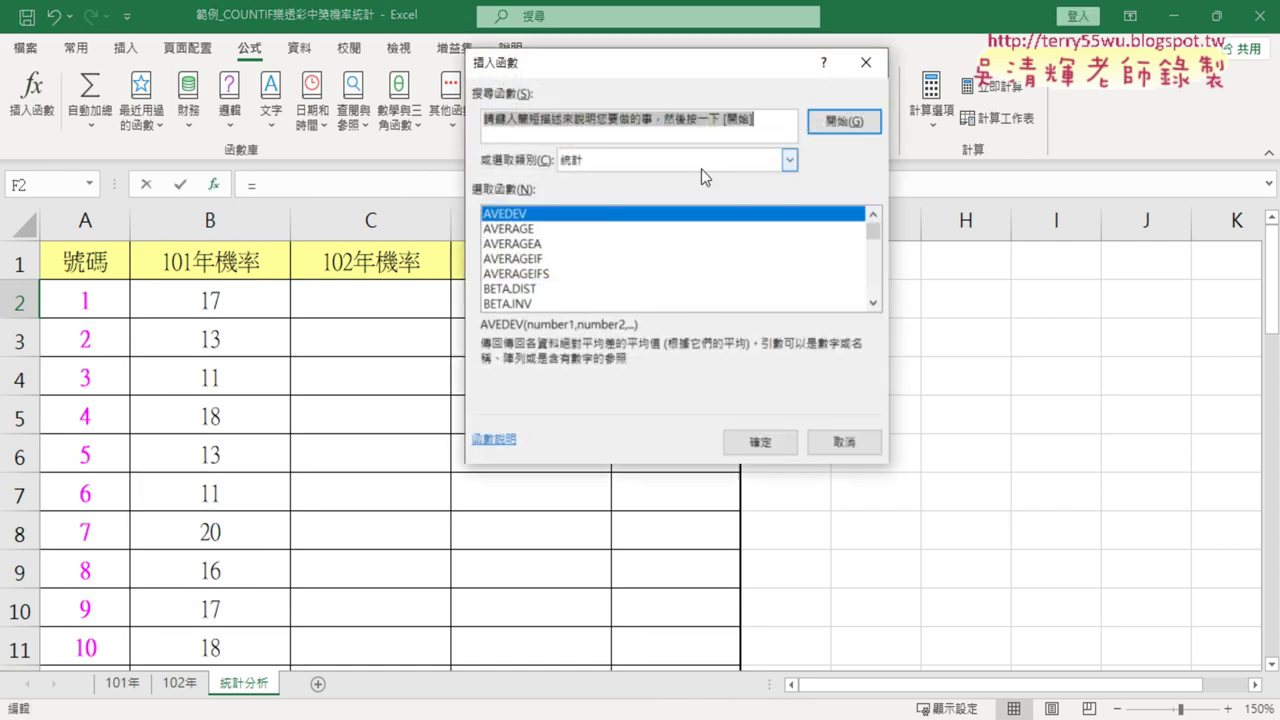
pyautogui.click(873, 304)
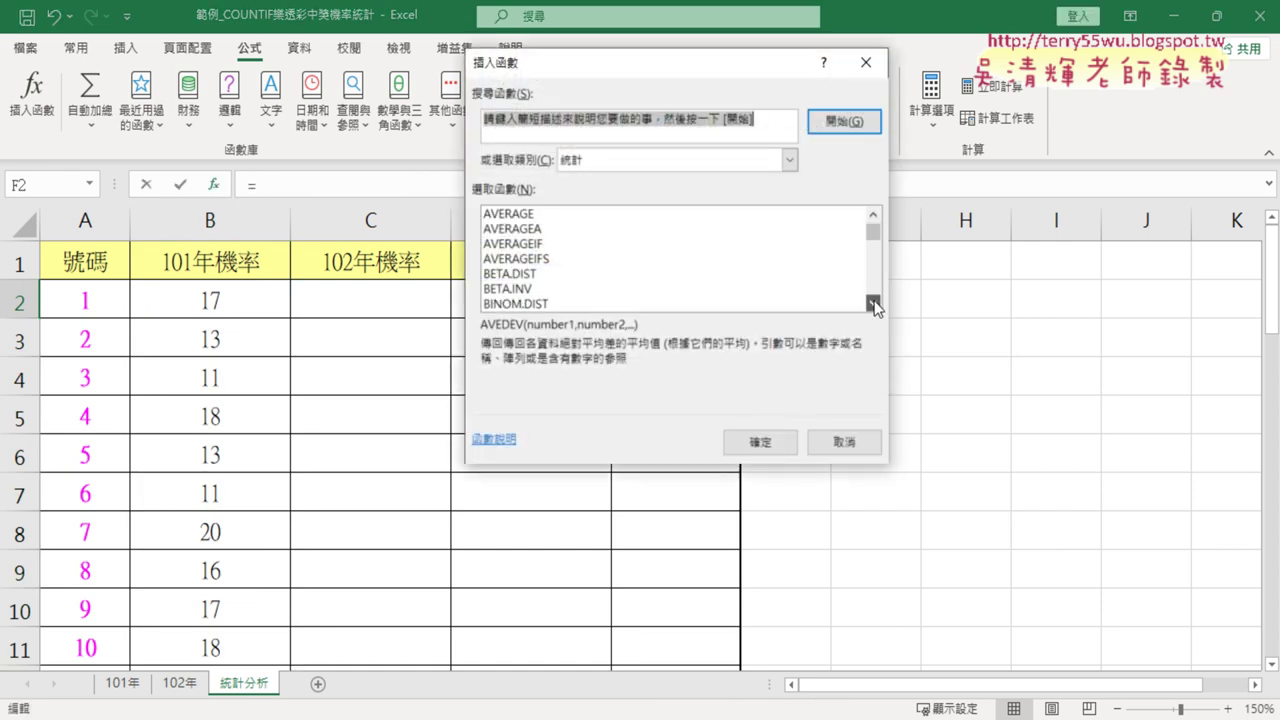
pyautogui.click(873, 304)
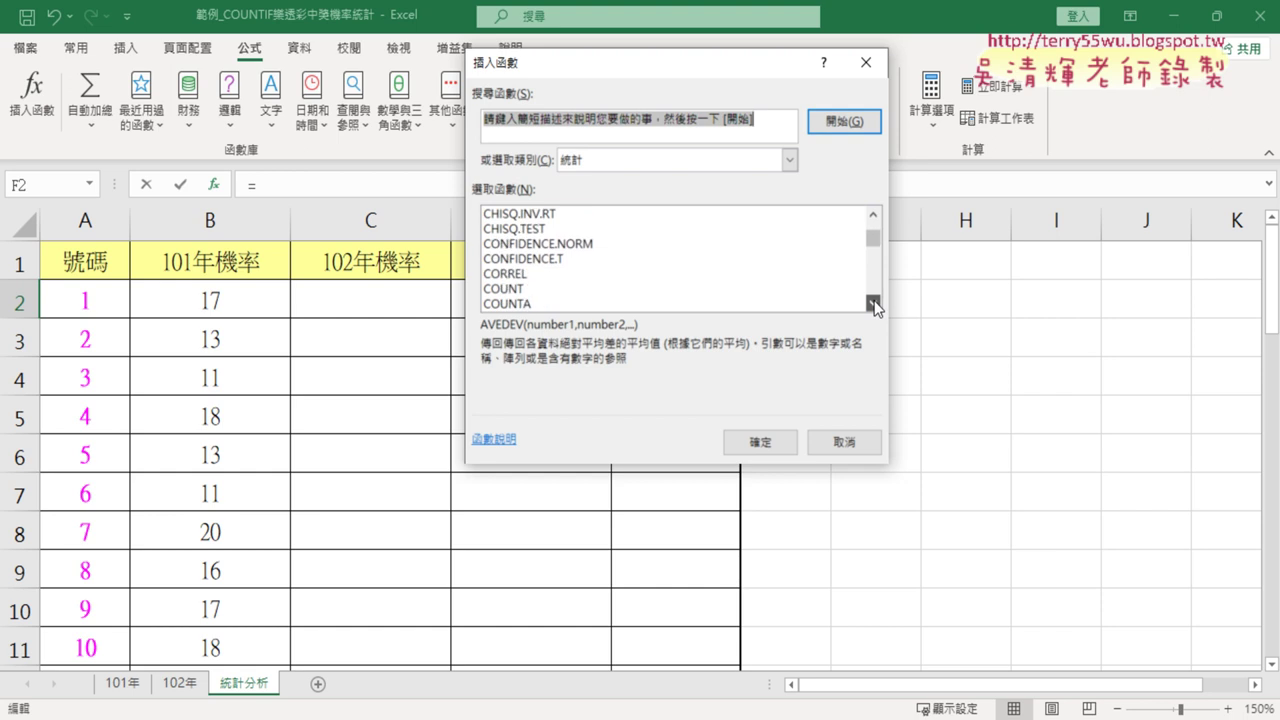
pyautogui.click(533, 260)
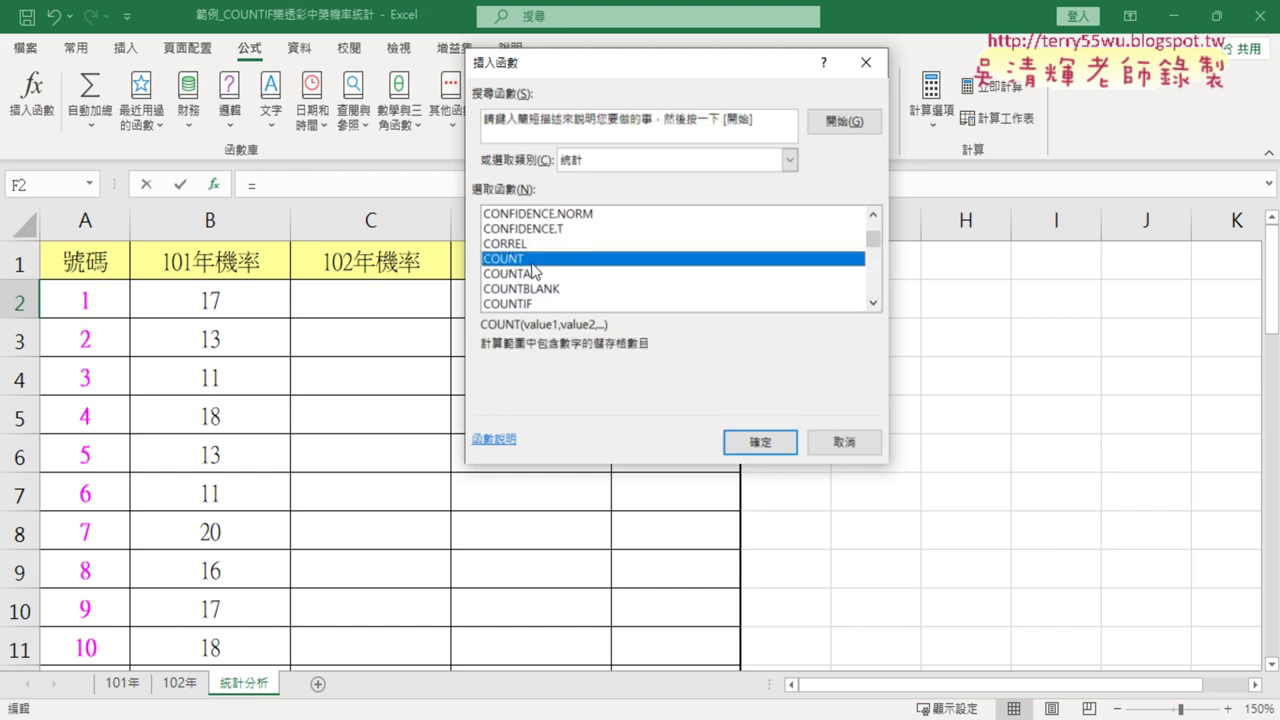
pyautogui.click(536, 273)
pyautogui.click(535, 261)
pyautogui.click(752, 443)
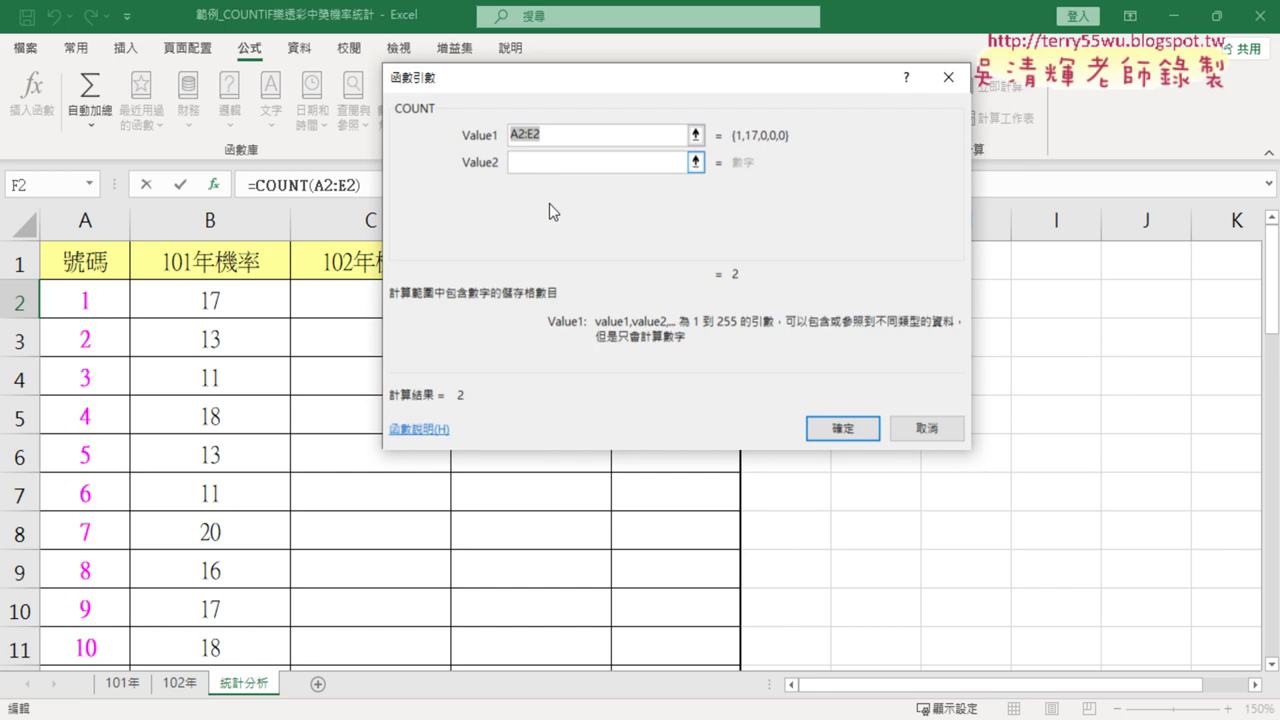
# Use the name 開獎101 as COUNT's argument so F2 shows 693.
pyautogui.press('F4')
pyautogui.press('BackSpace')
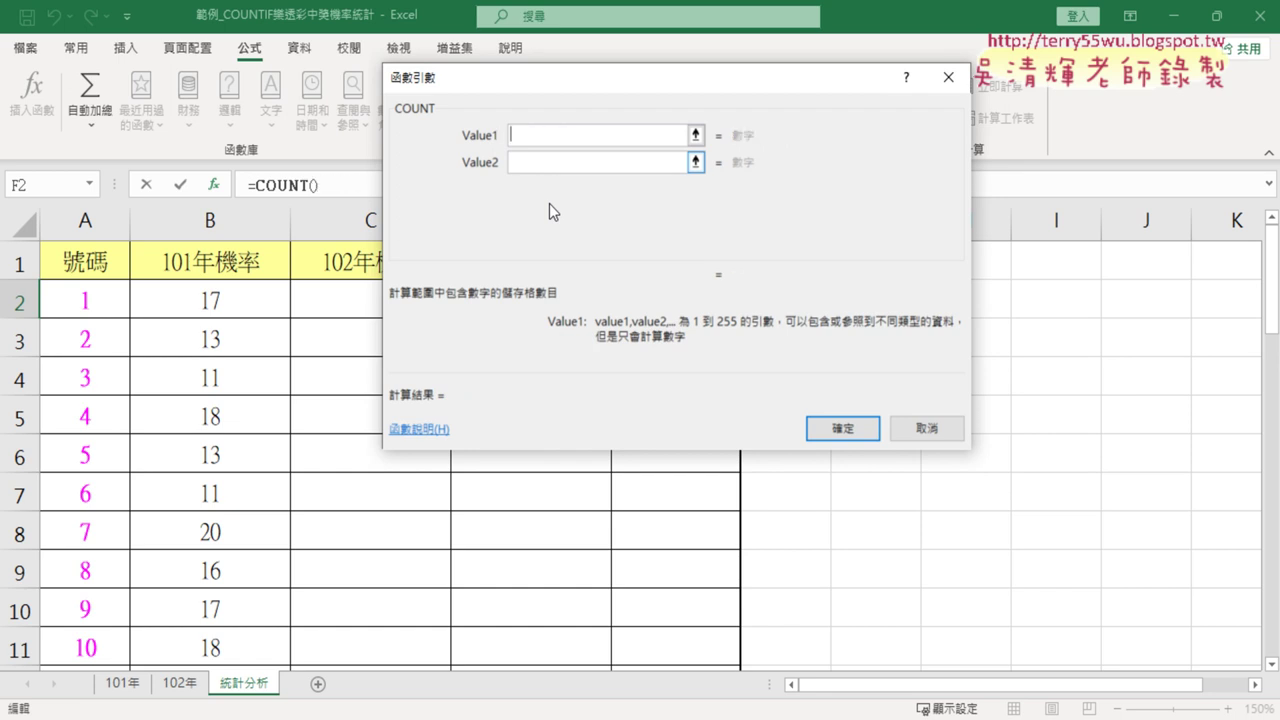
pyautogui.press('F3')
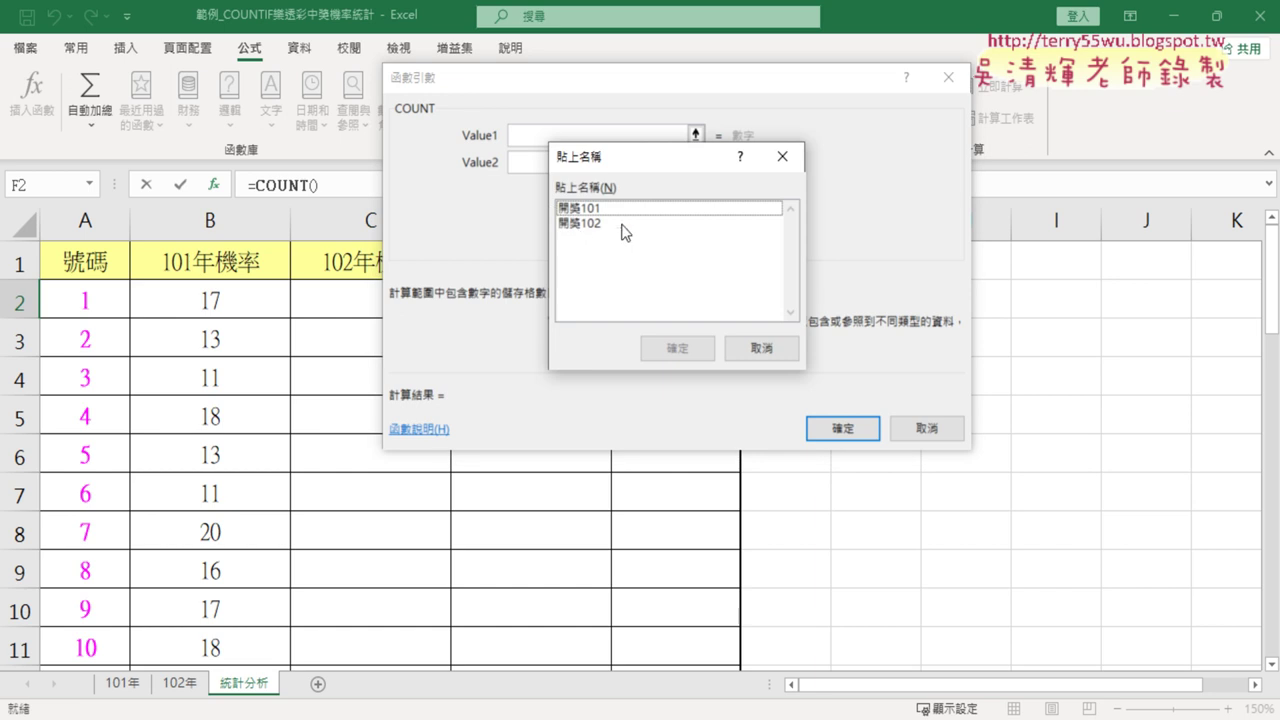
pyautogui.click(626, 206)
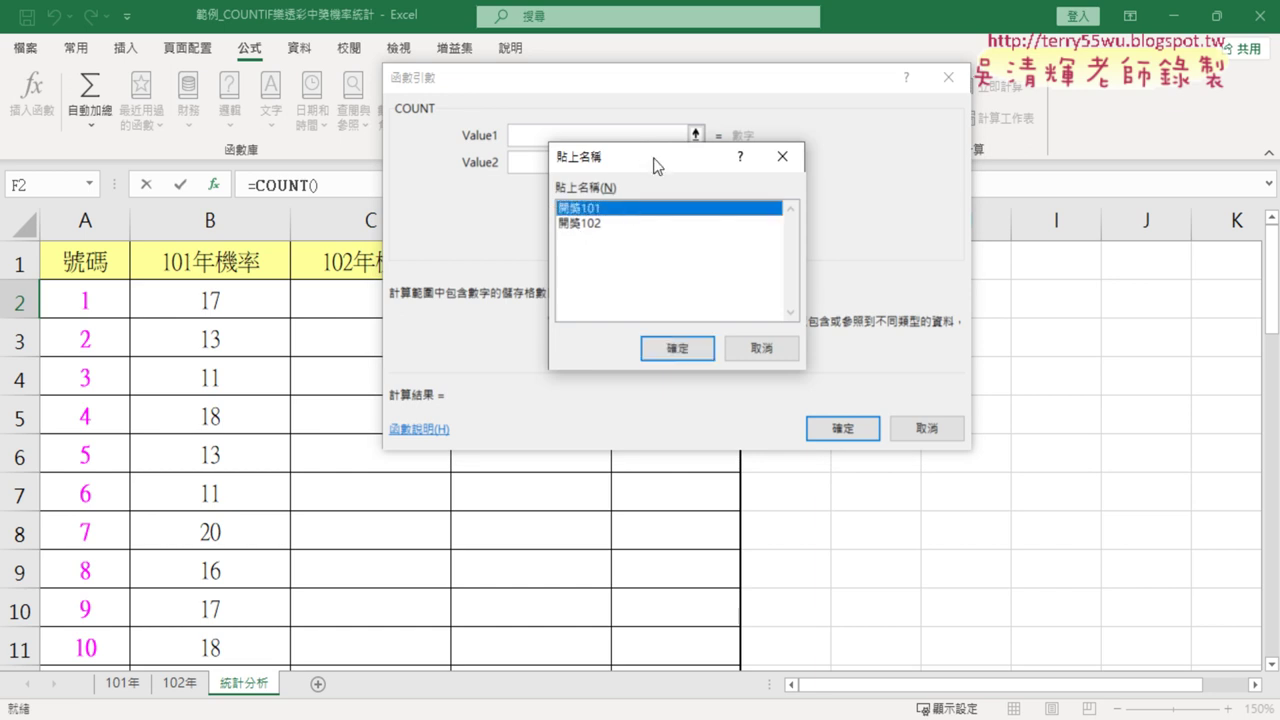
pyautogui.moveTo(648, 150); pyautogui.dragTo(889, 59)
pyautogui.click(917, 262)
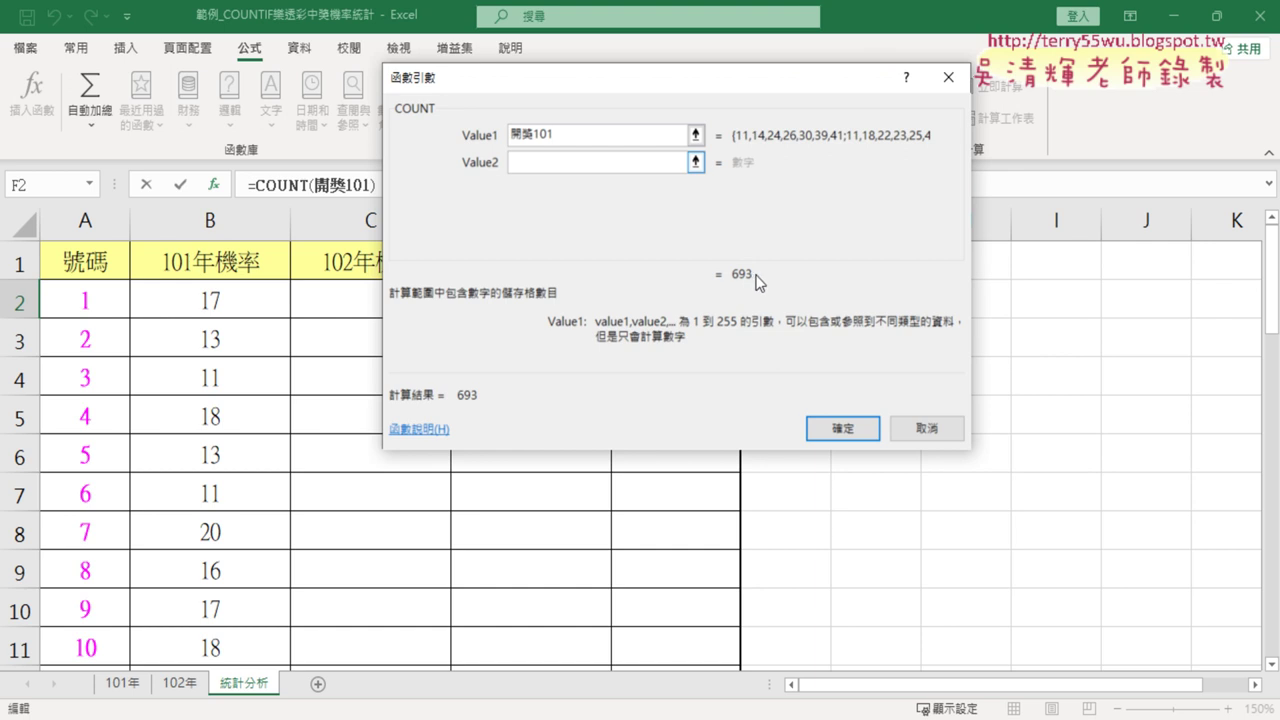
pyautogui.click(850, 416)
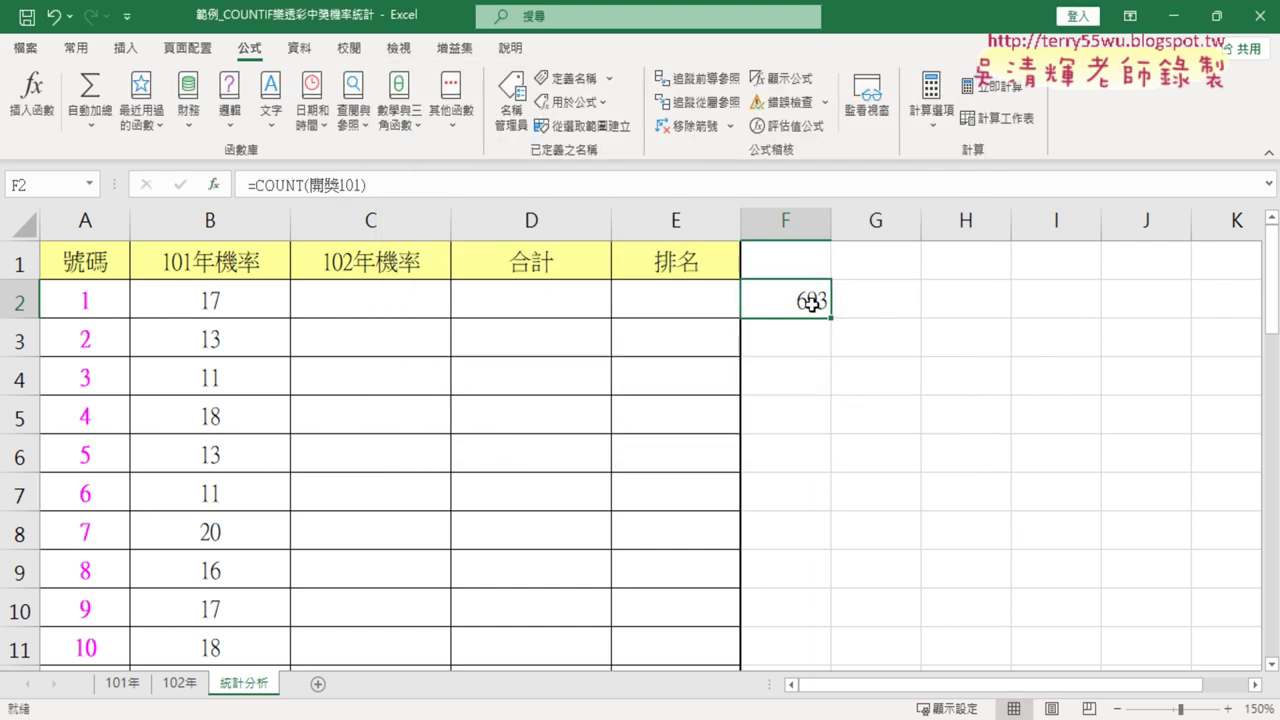
# In B2's formula, add a division sign followed by a copy of COUNTIF(開獎101.
pyautogui.click(222, 300)
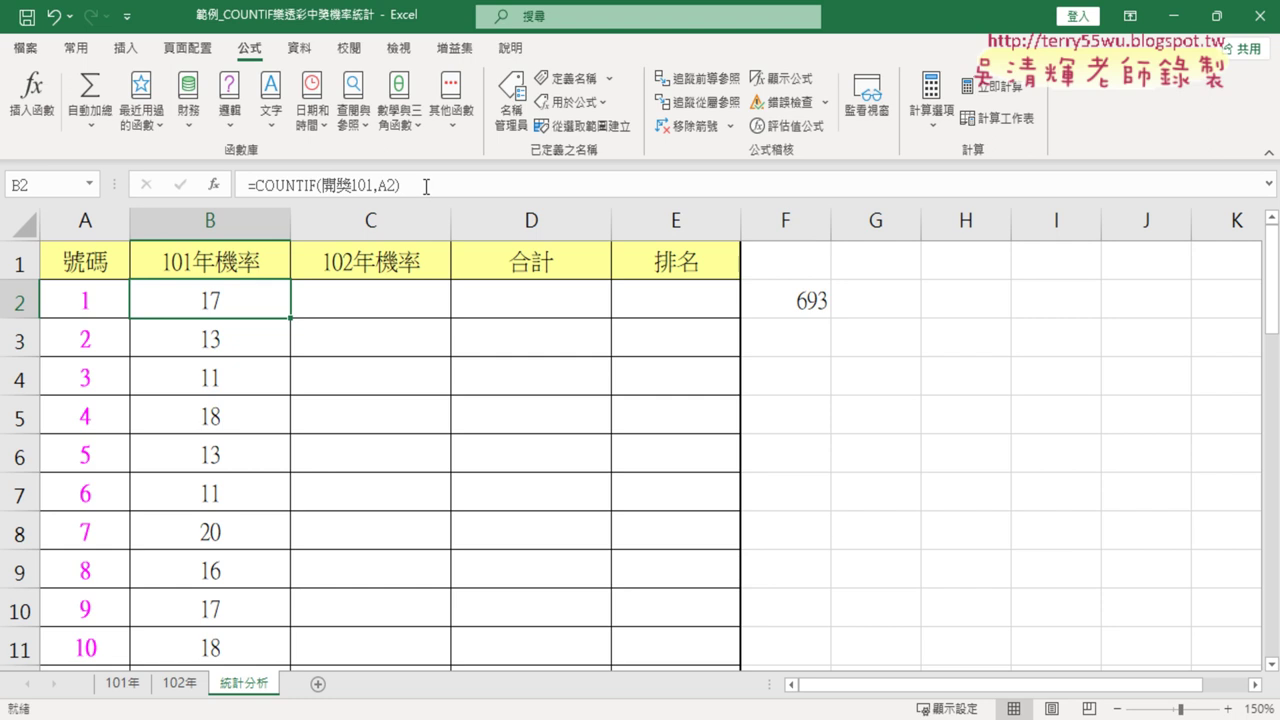
pyautogui.click(518, 190)
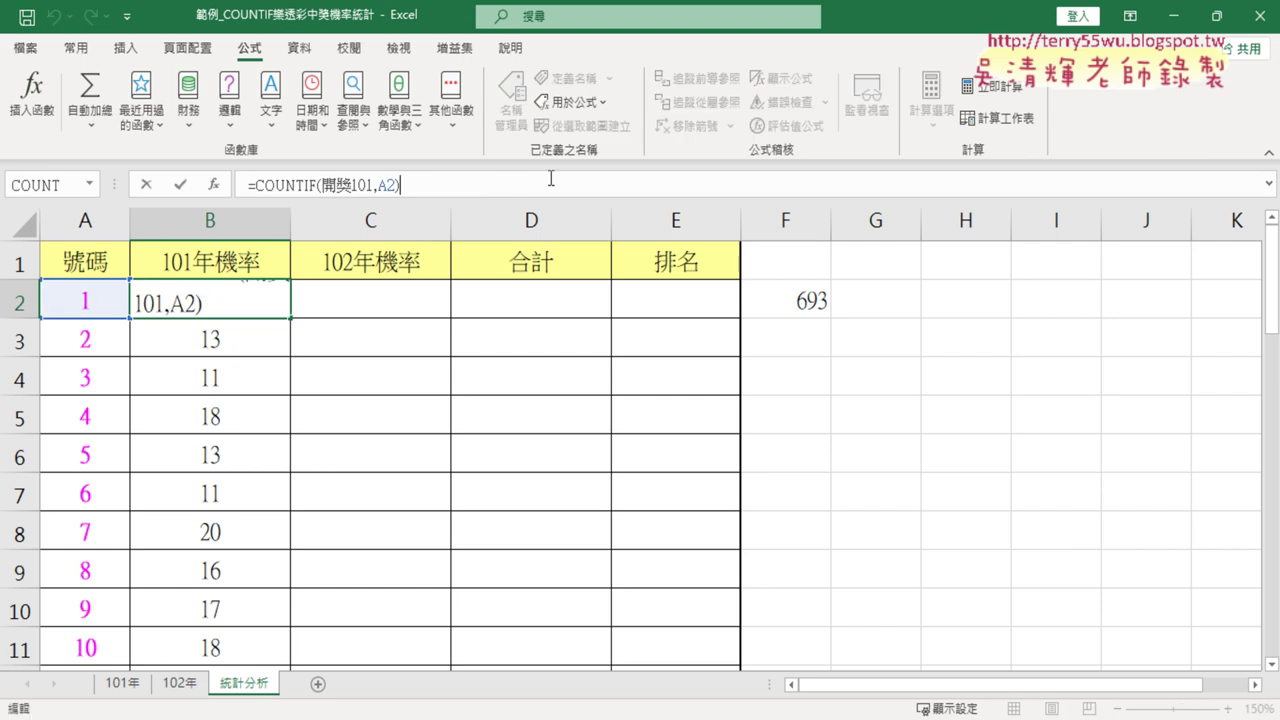
pyautogui.write('/')
pyautogui.moveTo(255, 185); pyautogui.dragTo(374, 185)
pyautogui.hotkey('ctrl', 'c')
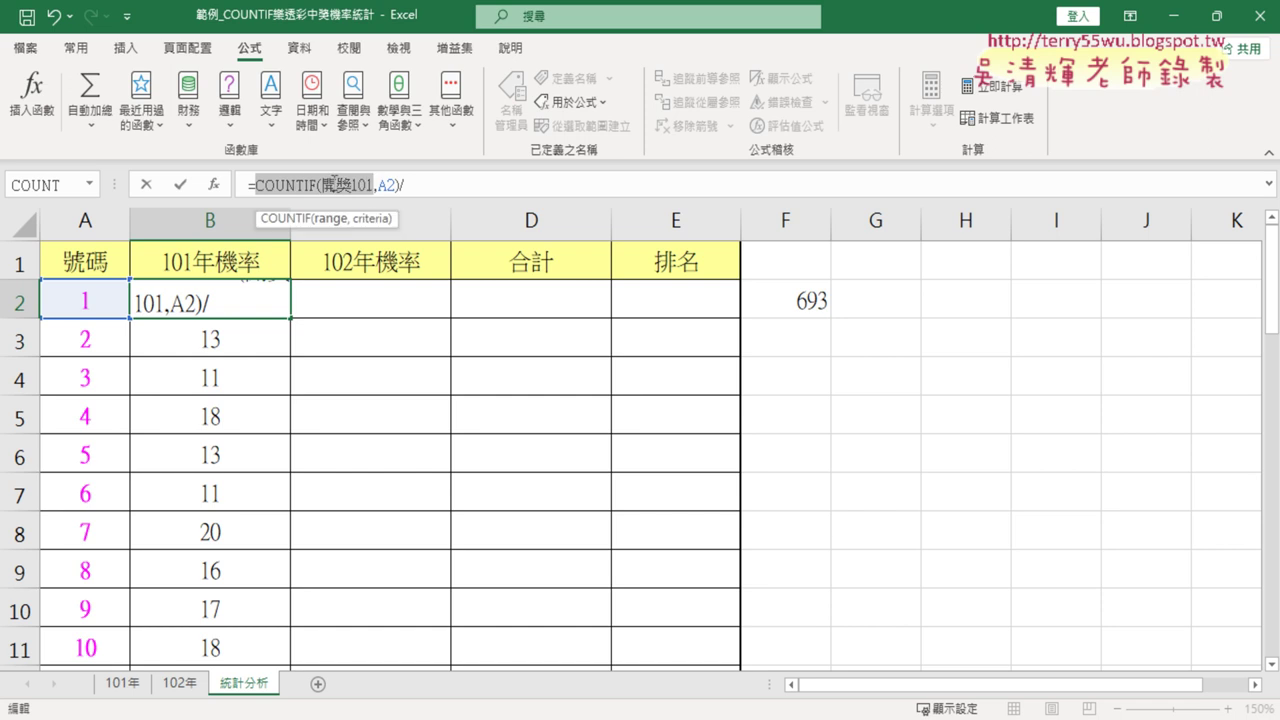
pyautogui.rightClick(374, 185)
pyautogui.press('Escape')
pyautogui.click(446, 188)
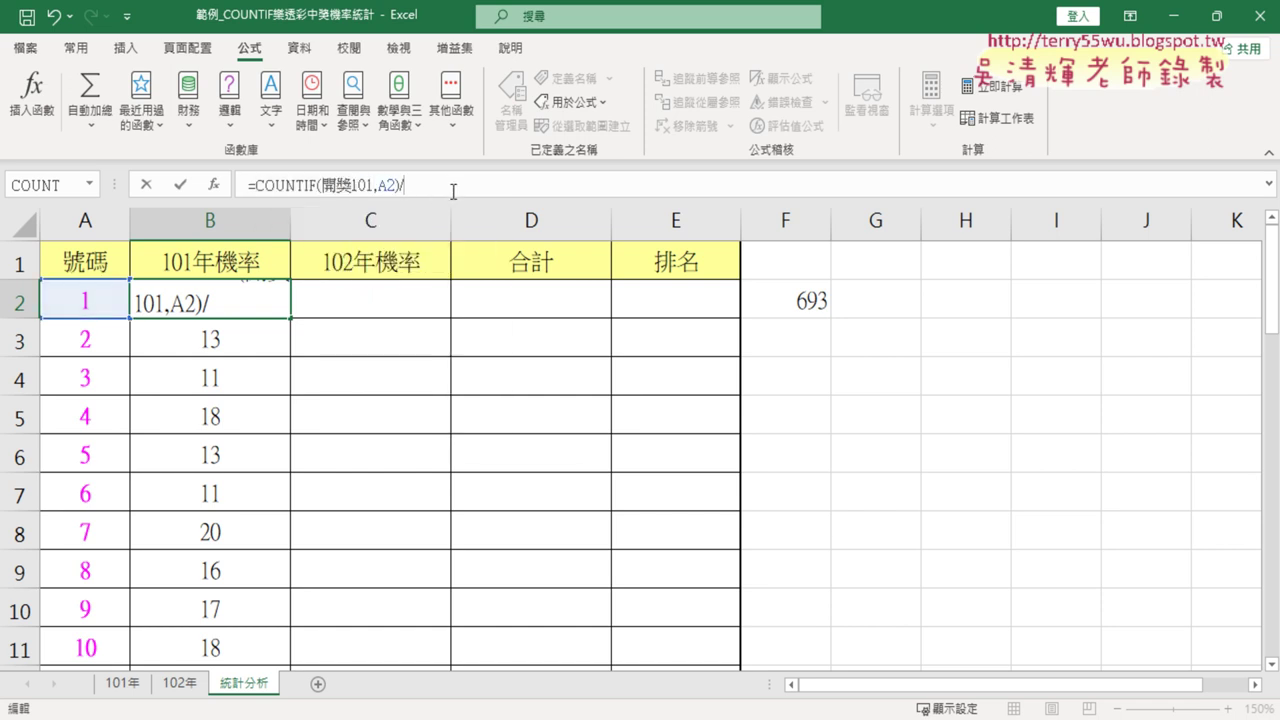
pyautogui.hotkey('ctrl', 'v')
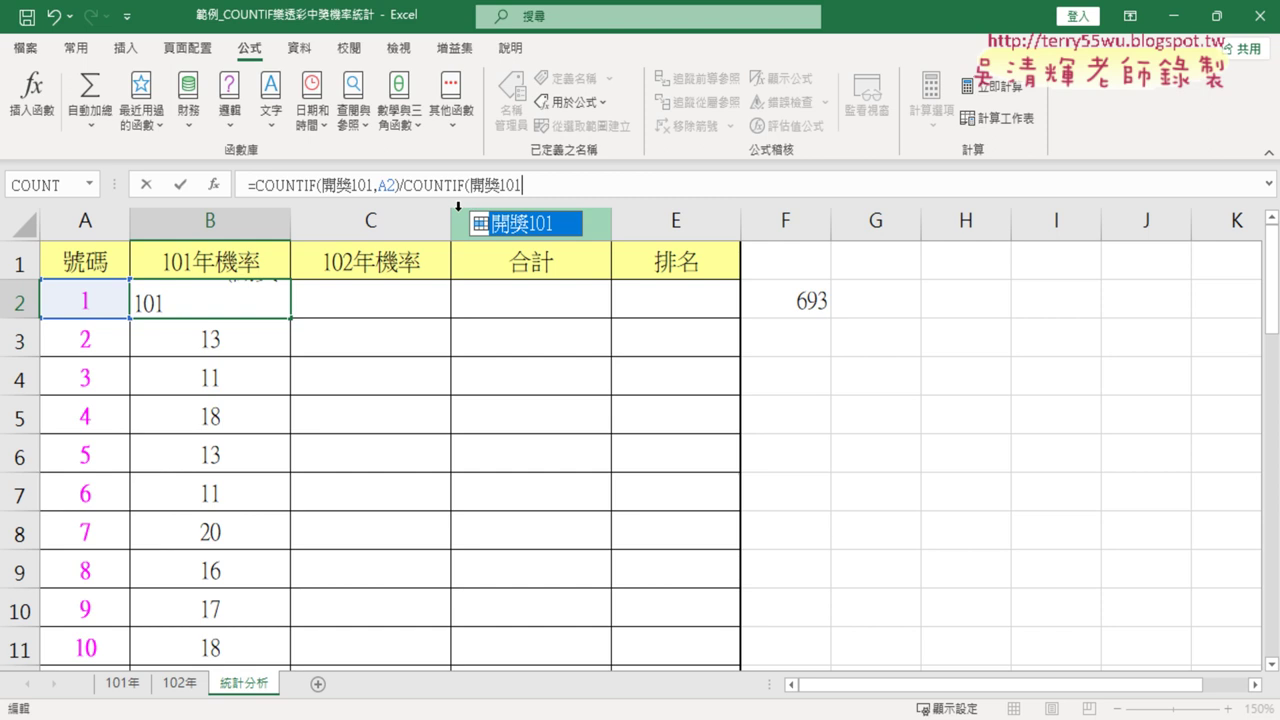
# Turn the pasted part into COUNT(開獎101), giving =COUNTIF(開獎101,A2)/COUNT(開獎101) = 0.024531025.
pyautogui.click(453, 186)
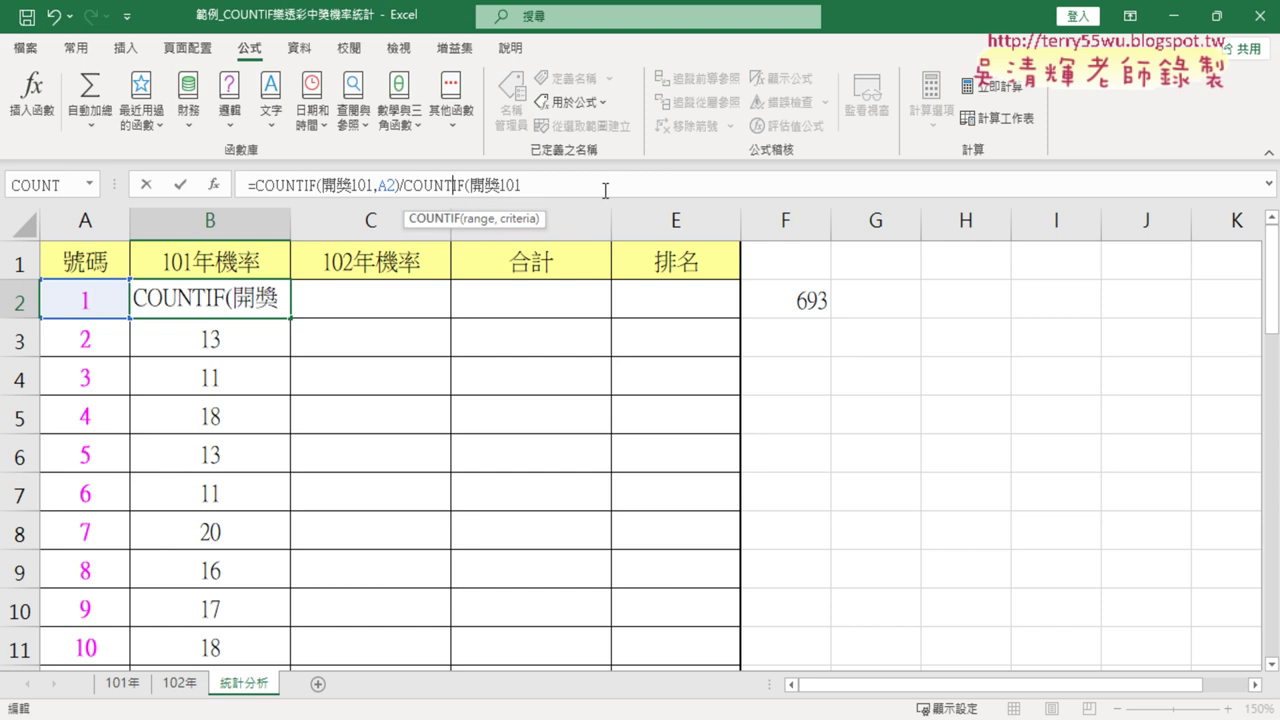
pyautogui.press('Delete')
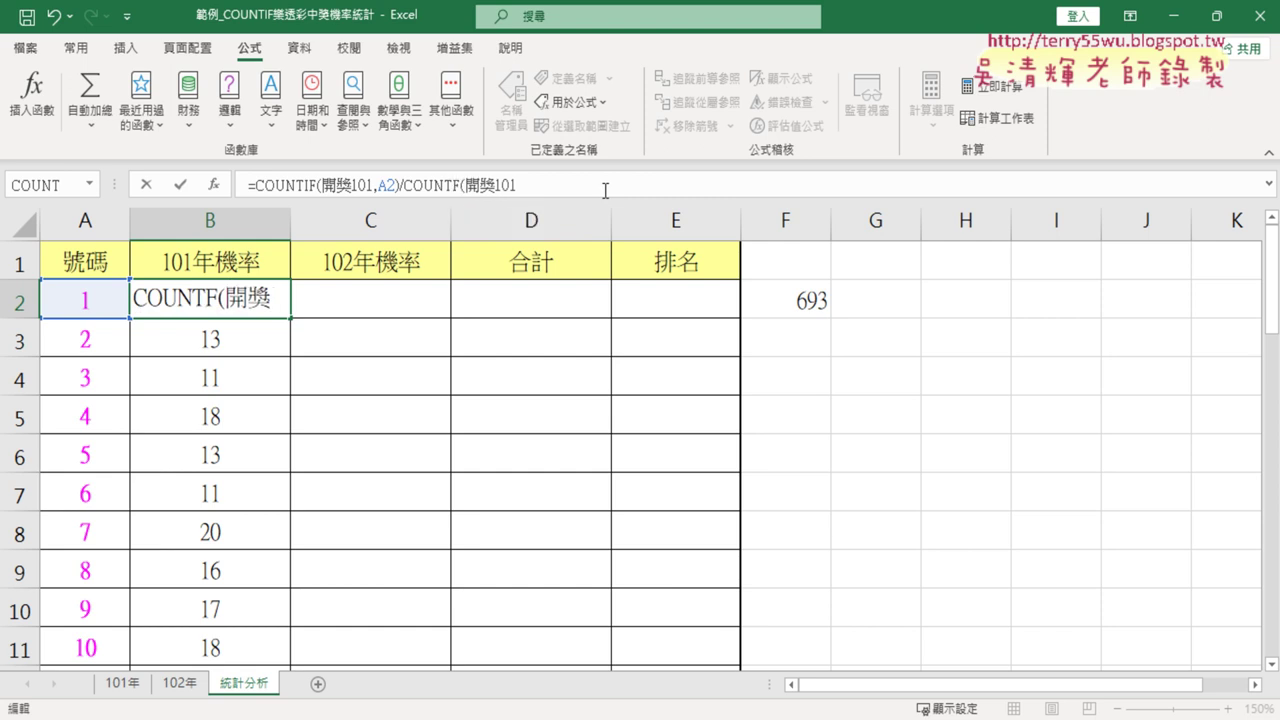
pyautogui.press('Delete')
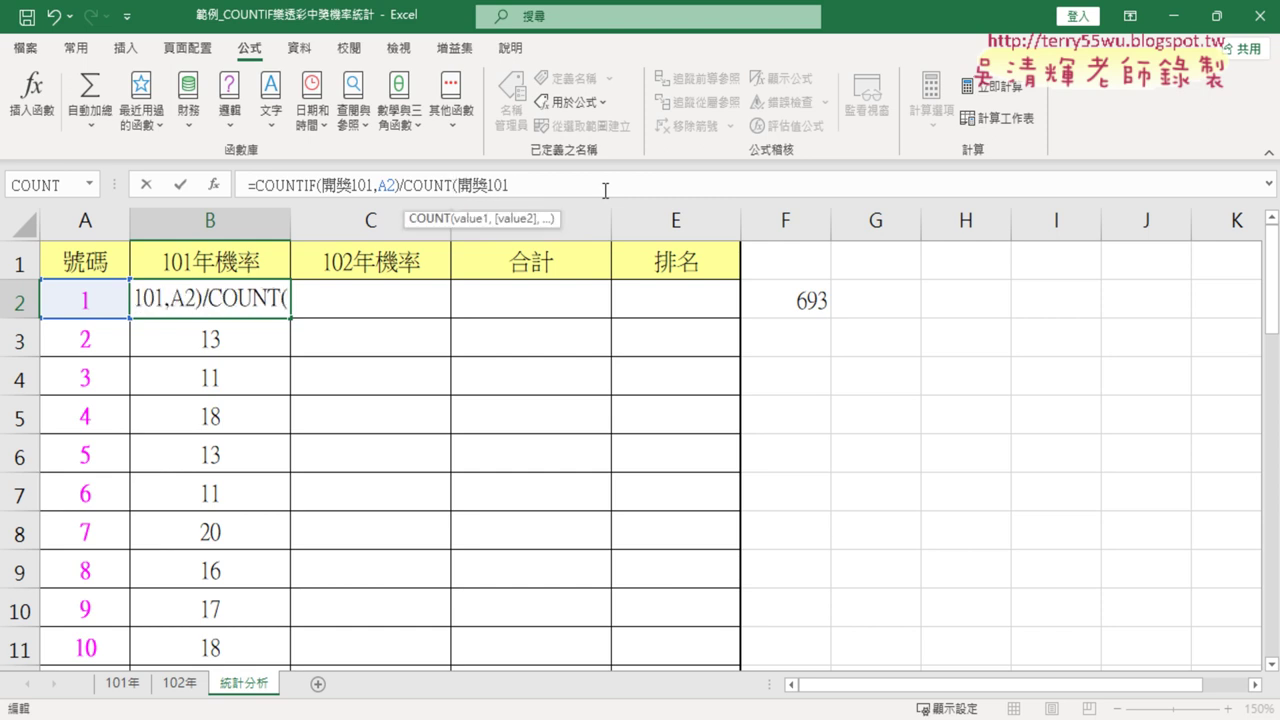
pyautogui.click(548, 188)
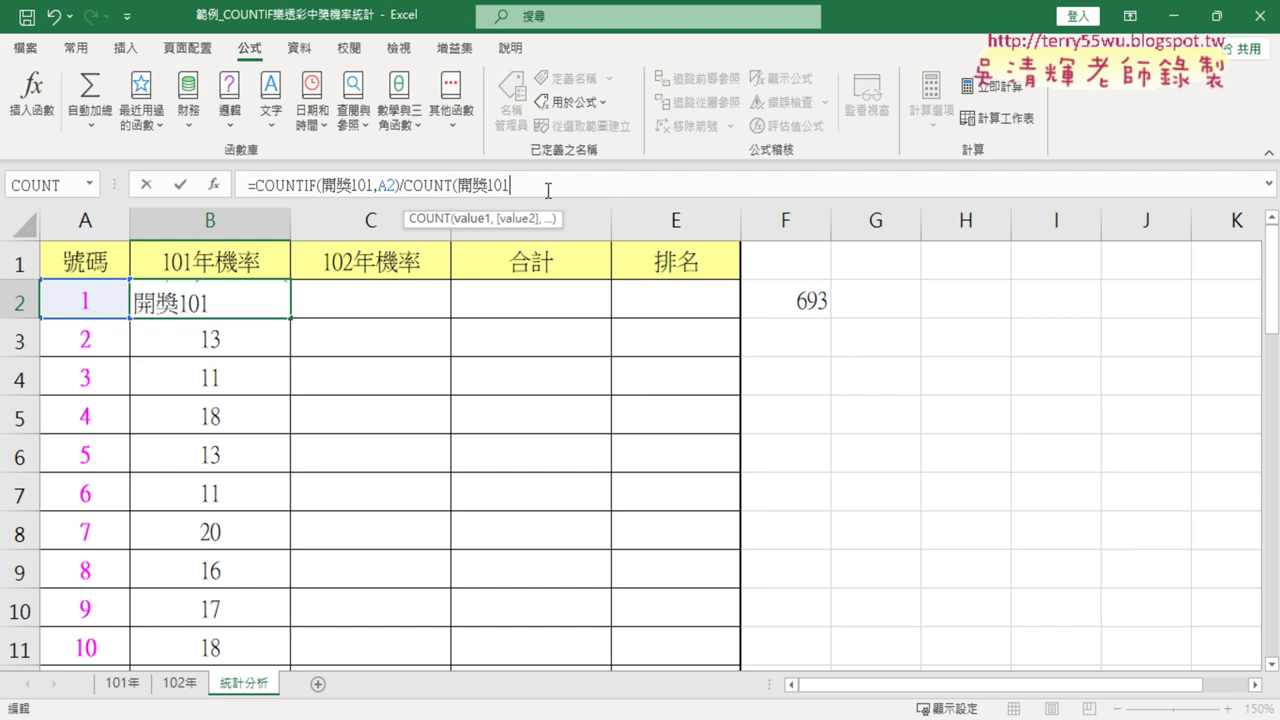
pyautogui.write(')')
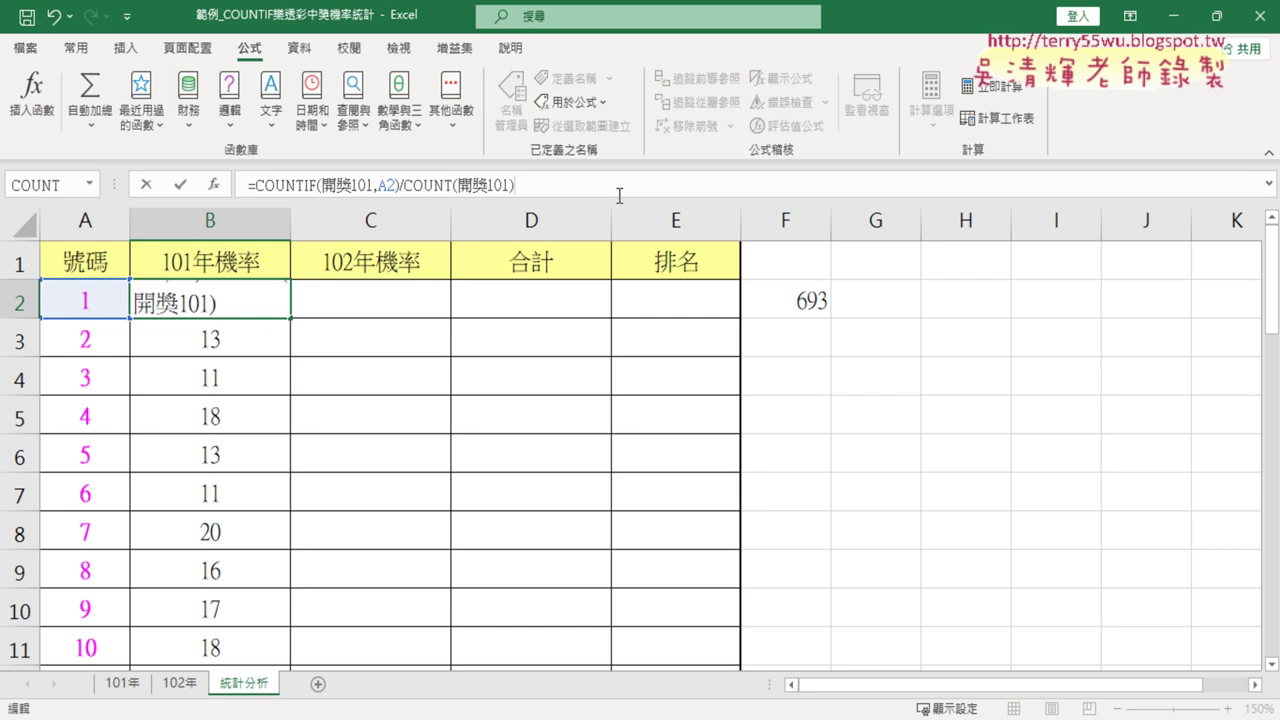
pyautogui.click(180, 185)
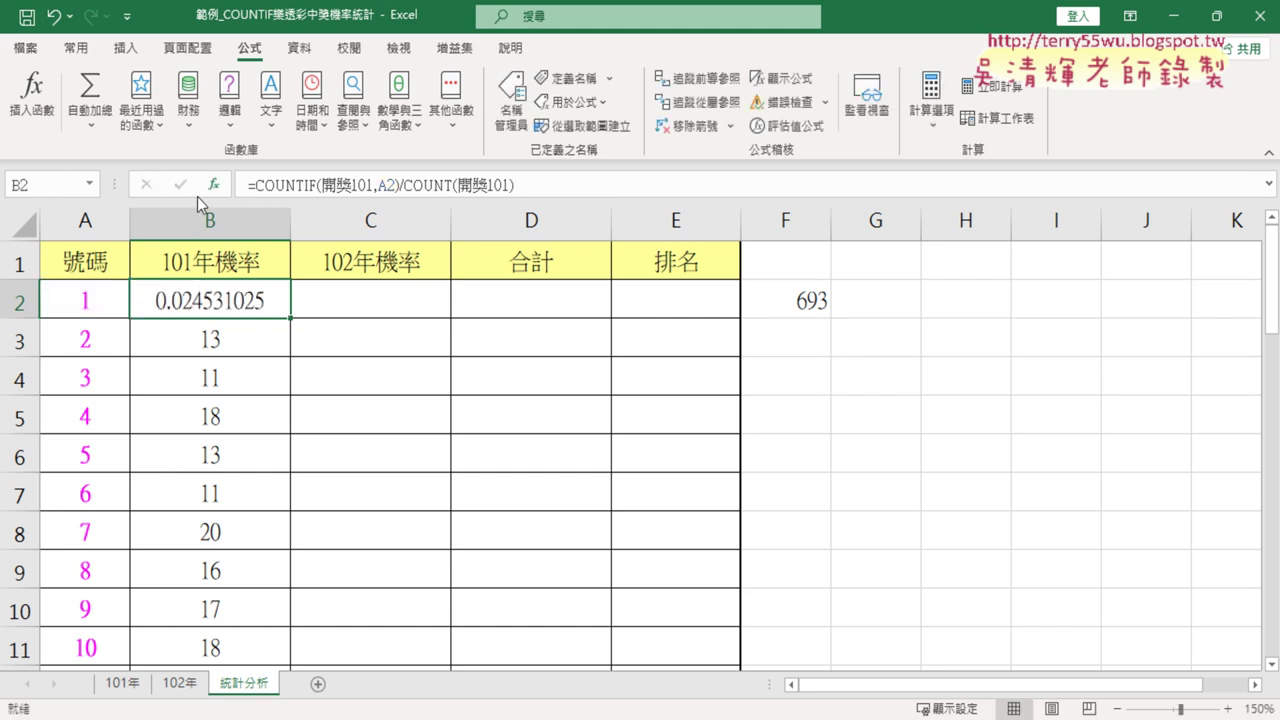
# Fill the probability formula down column B and show four decimals (0.0245, 0.0188, 0.0159…).
pyautogui.doubleClick(294, 317)
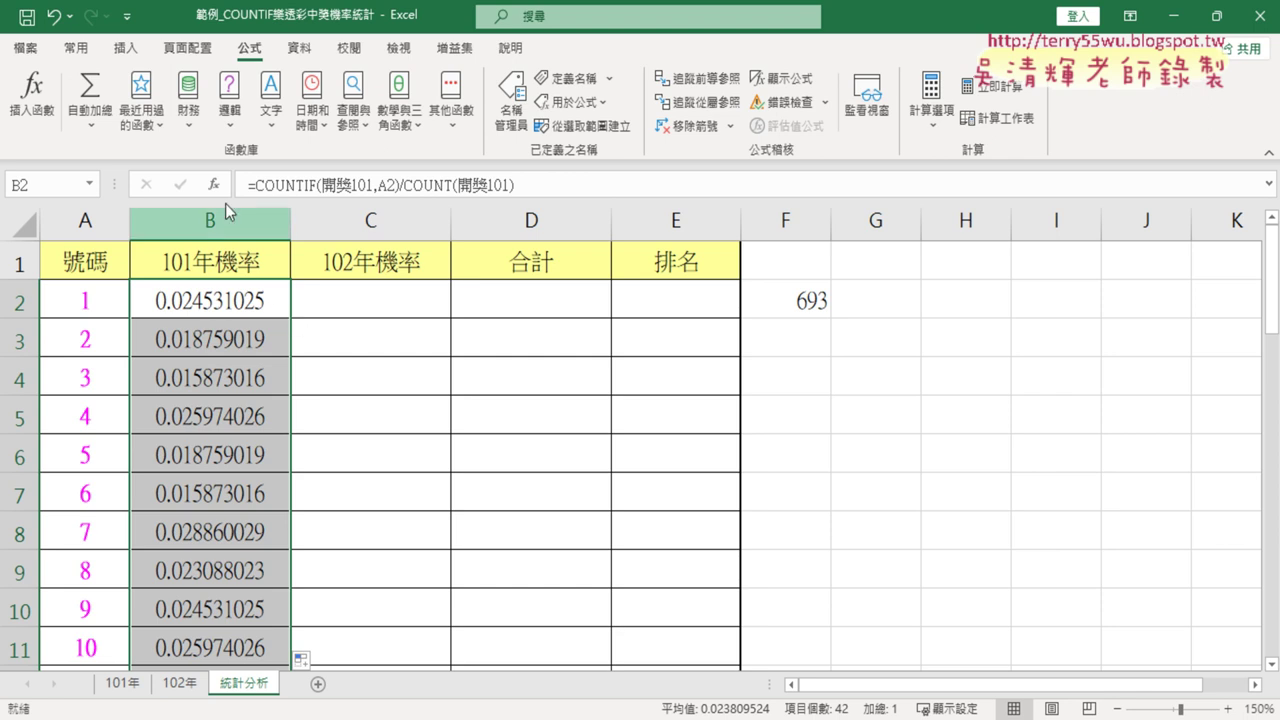
pyautogui.click(75, 47)
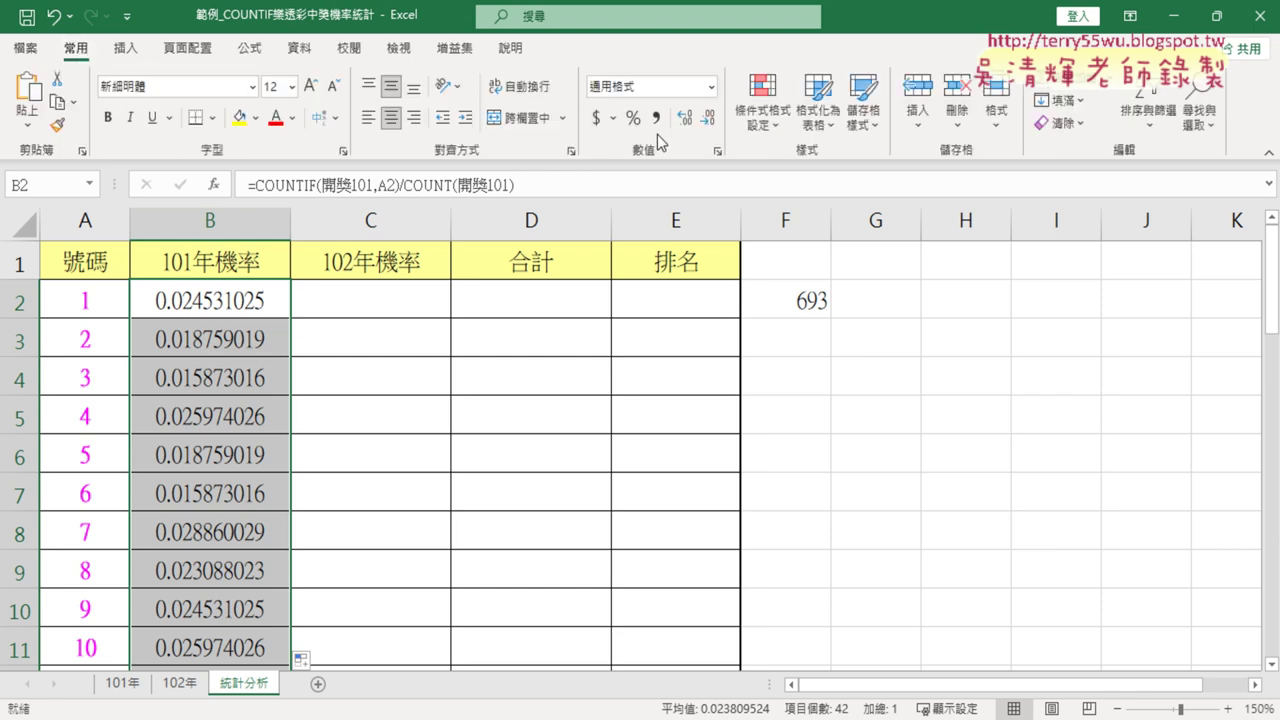
pyautogui.click(706, 124)
pyautogui.click(706, 124)
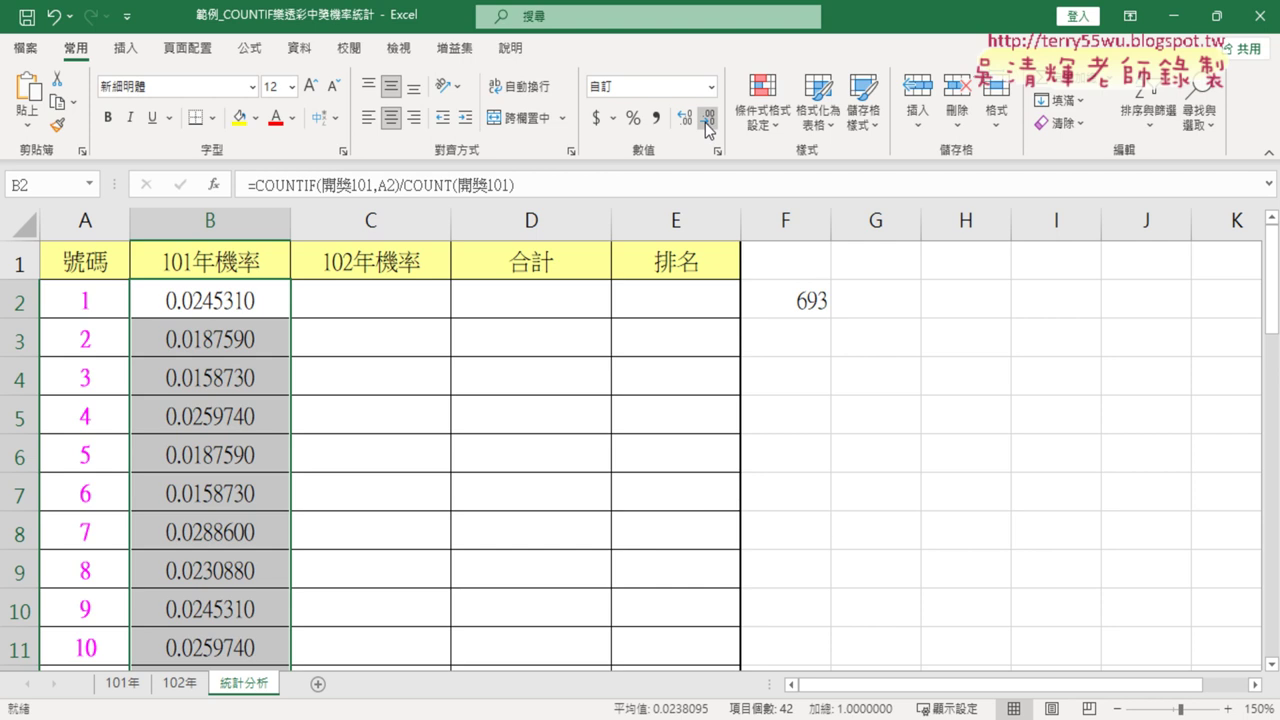
pyautogui.click(706, 124)
pyautogui.click(706, 124)
pyautogui.click(706, 124)
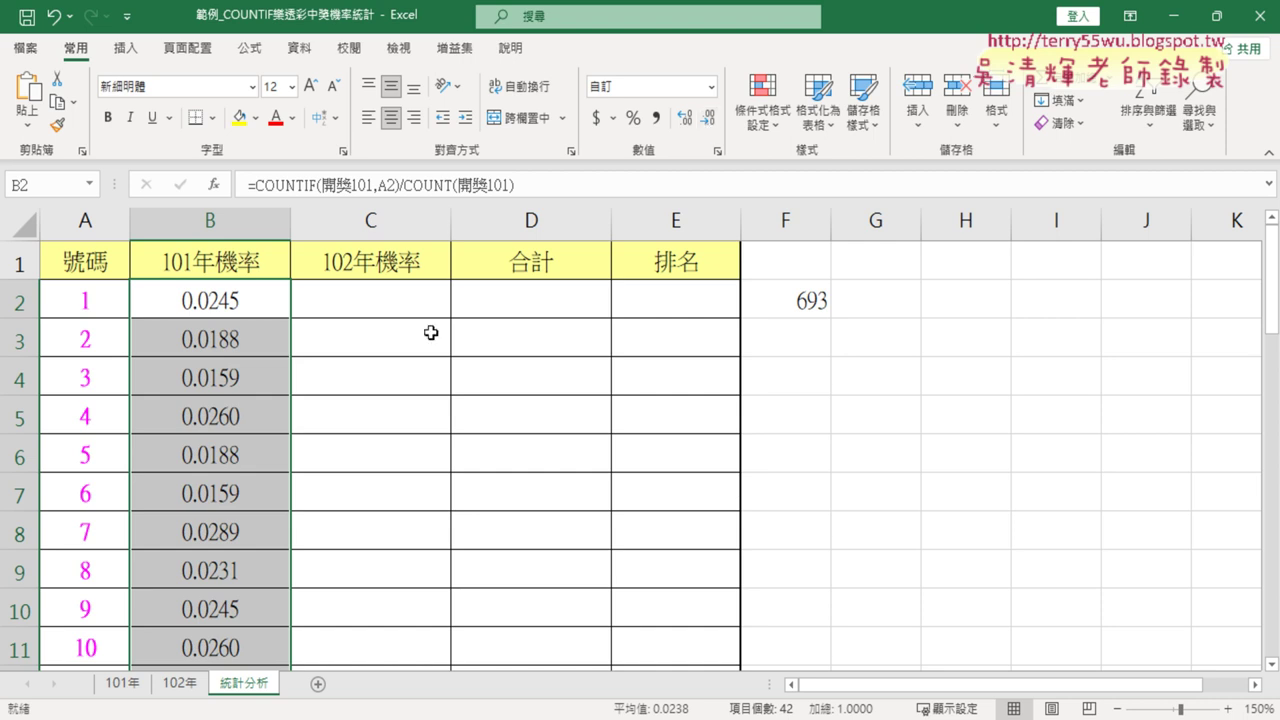
pyautogui.click(243, 300)
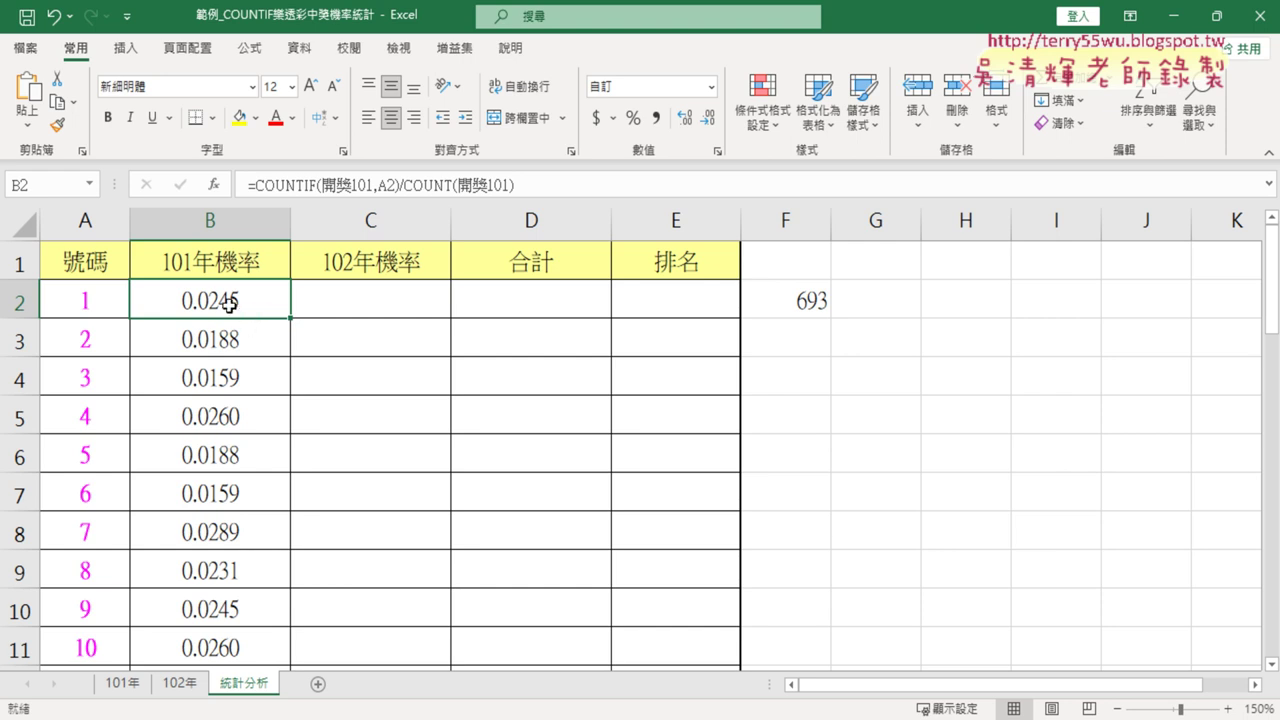
# Format B2 with custom fraction code # ??/10000 and copy it down column B (245/10000, 188/10000).
pyautogui.rightClick(228, 304)
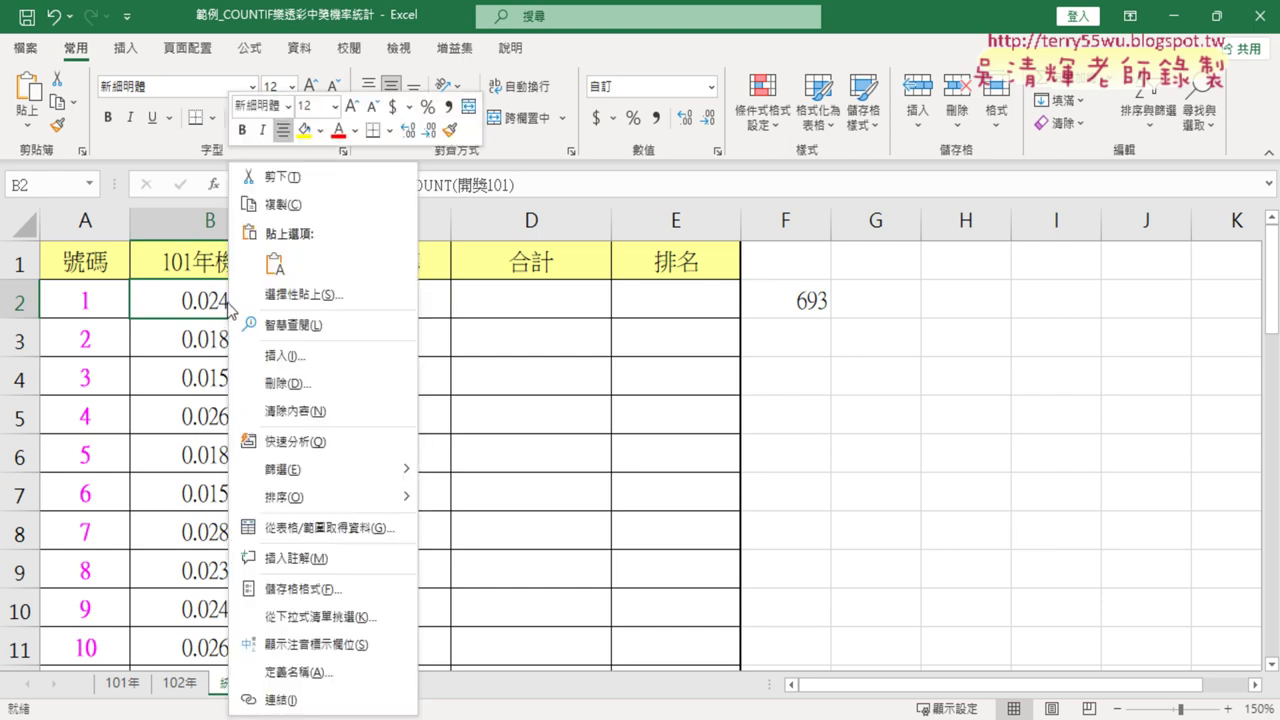
pyautogui.click(333, 590)
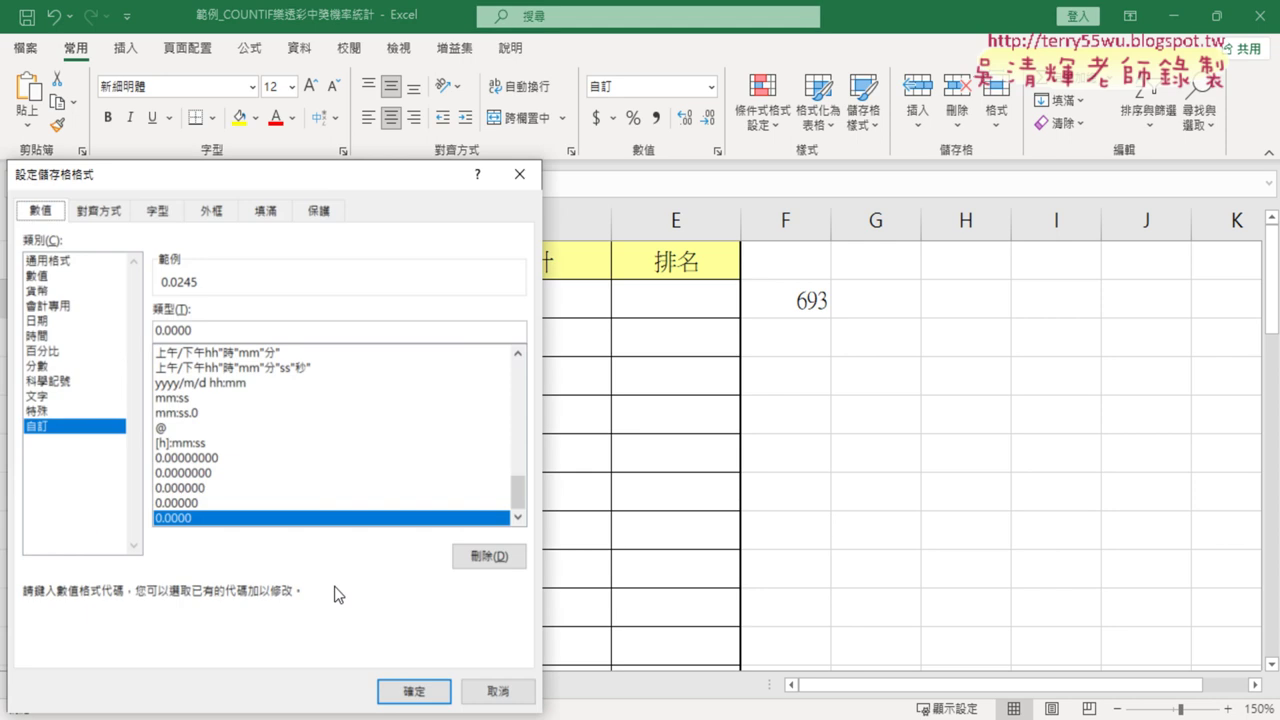
pyautogui.moveTo(331, 189); pyautogui.dragTo(794, 38)
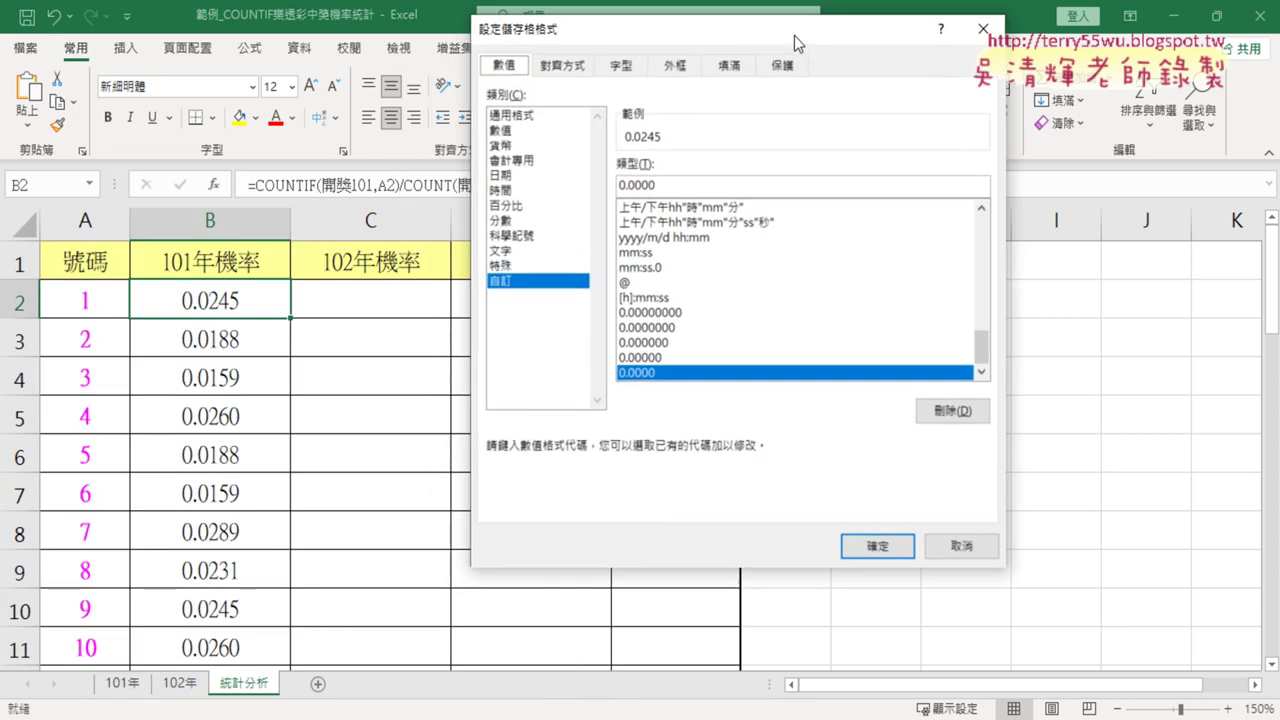
pyautogui.click(503, 220)
pyautogui.scroll(-1, 988, 255)
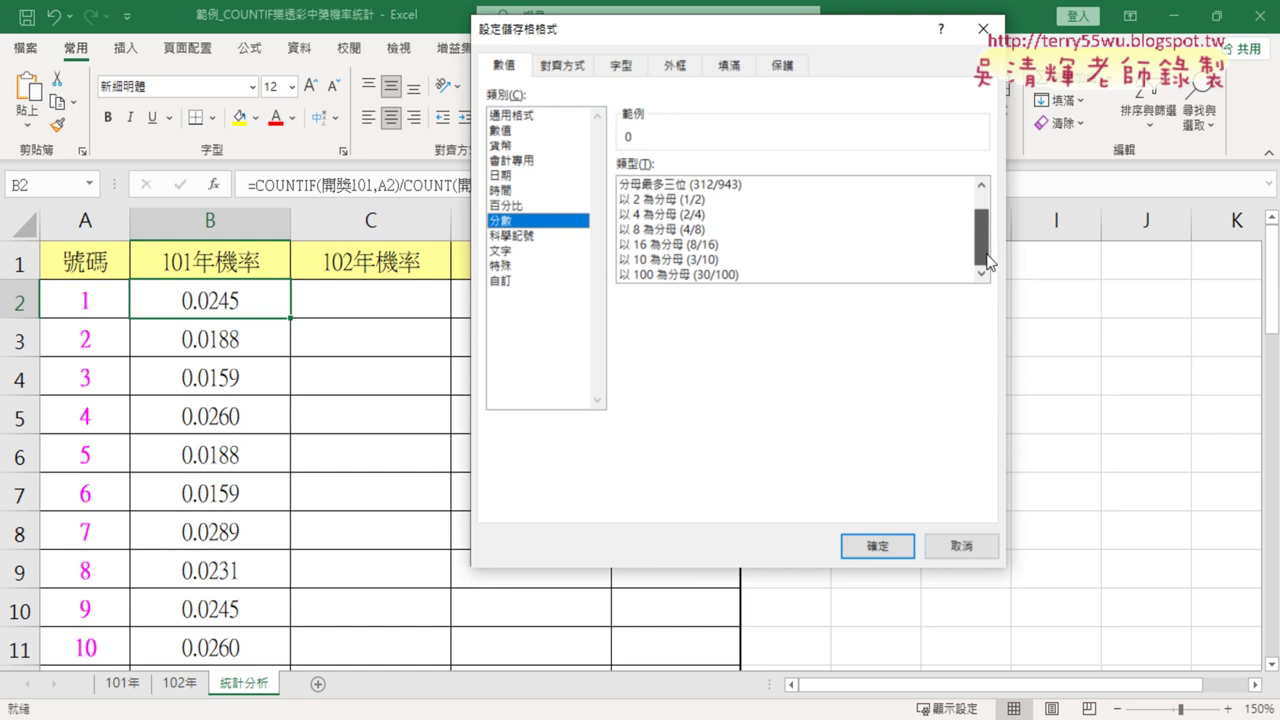
pyautogui.click(727, 275)
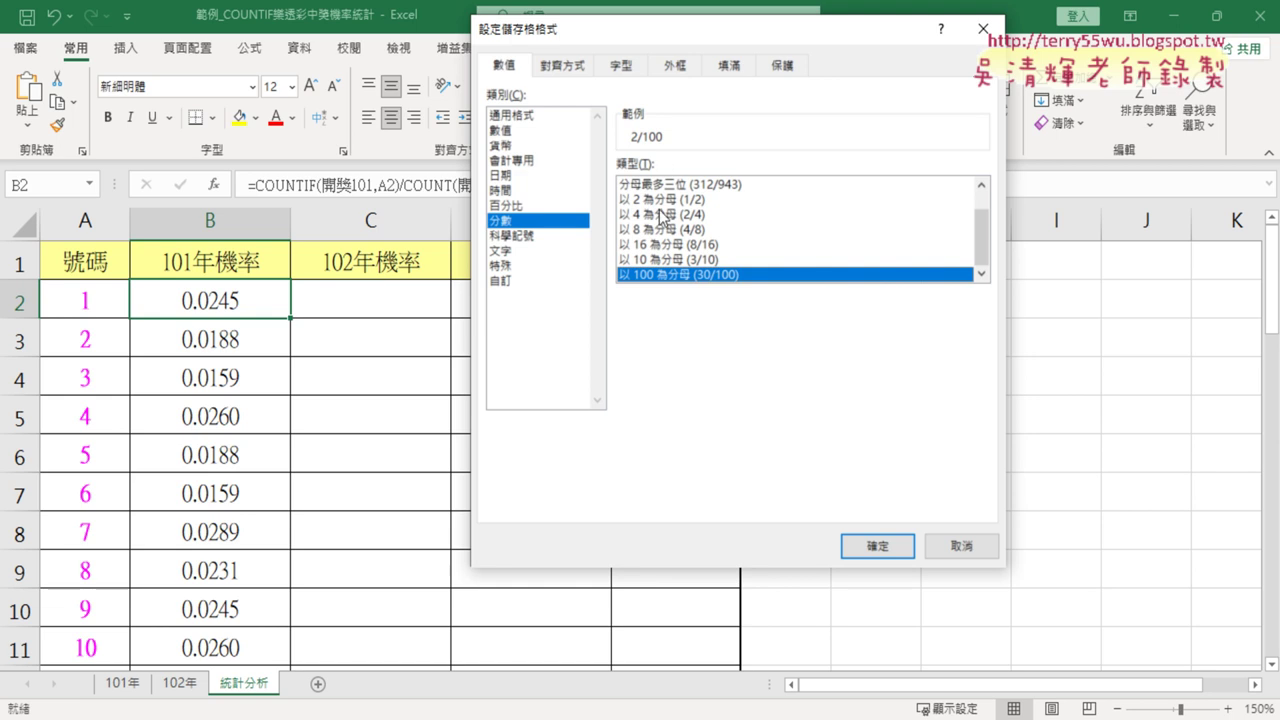
pyautogui.click(527, 283)
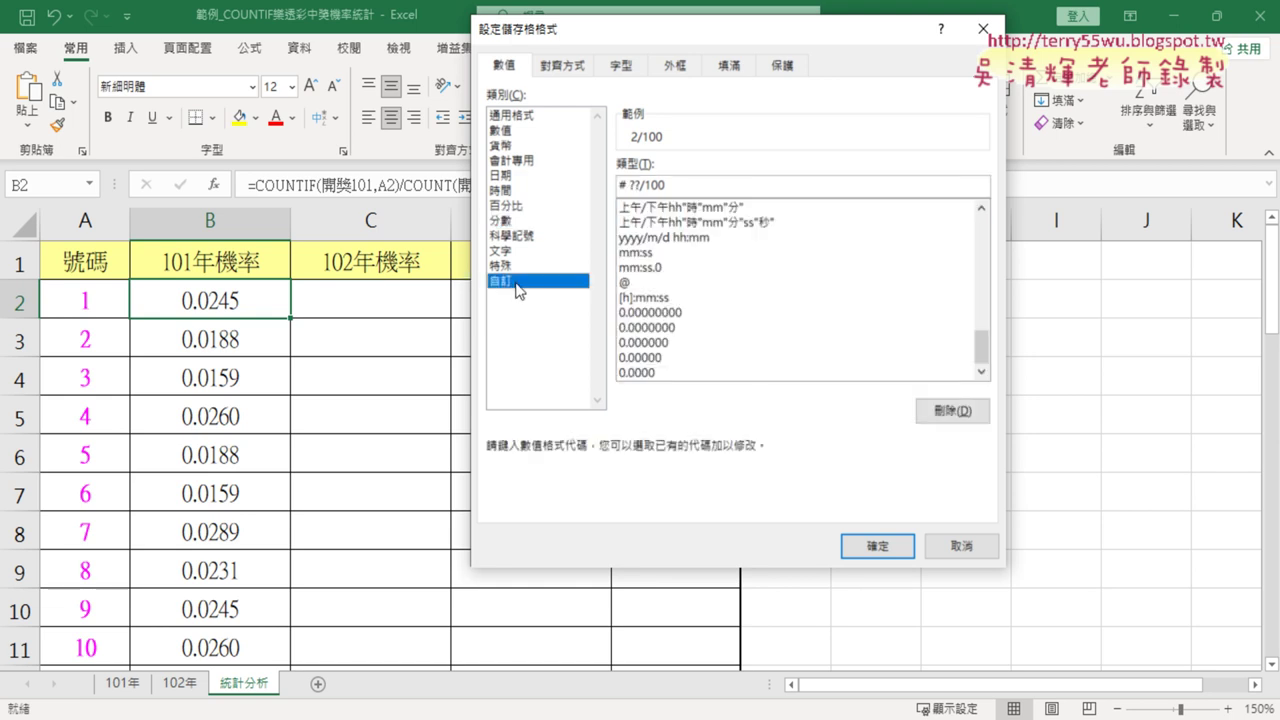
pyautogui.click(675, 185)
pyautogui.write('00')
pyautogui.click(878, 547)
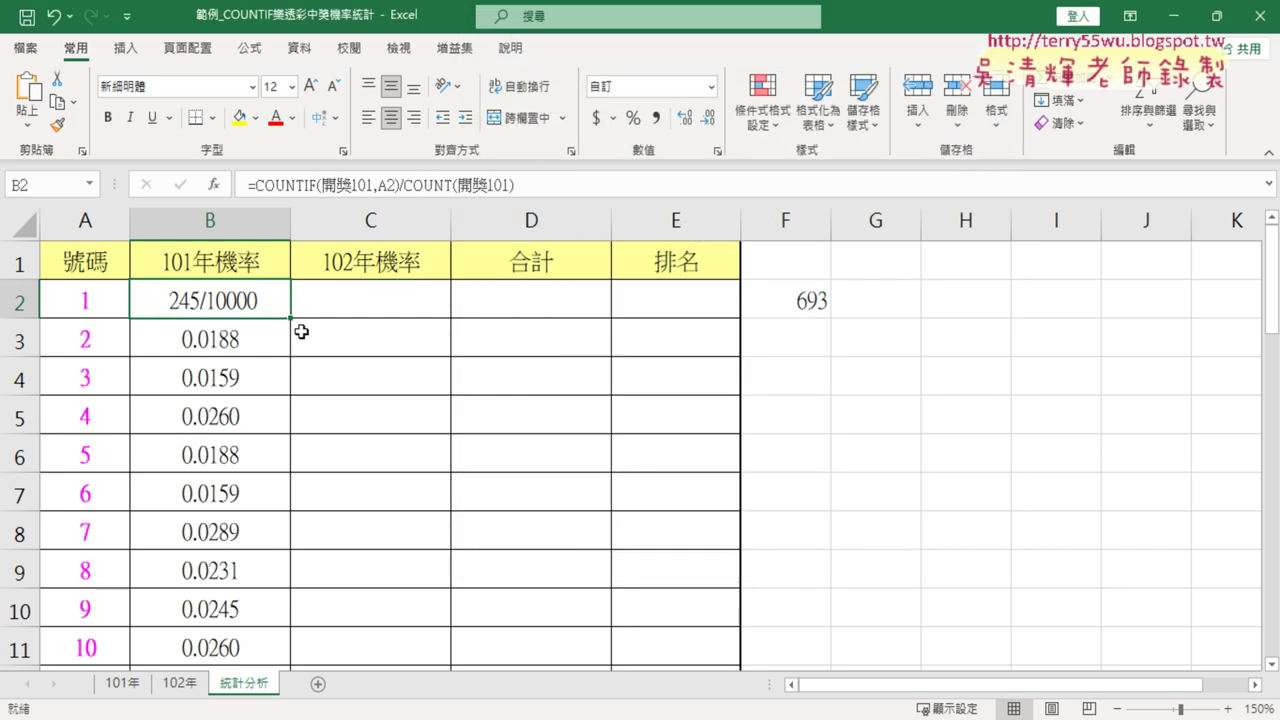
pyautogui.doubleClick(291, 318)
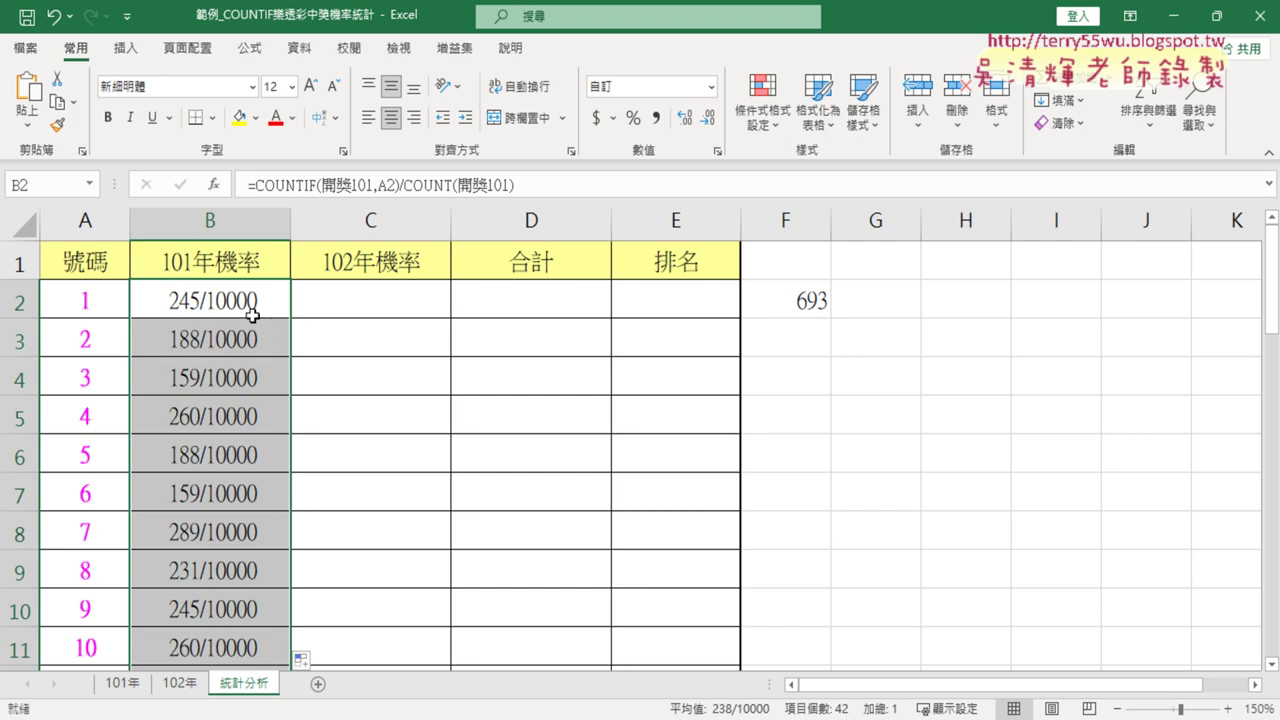
pyautogui.click(258, 302)
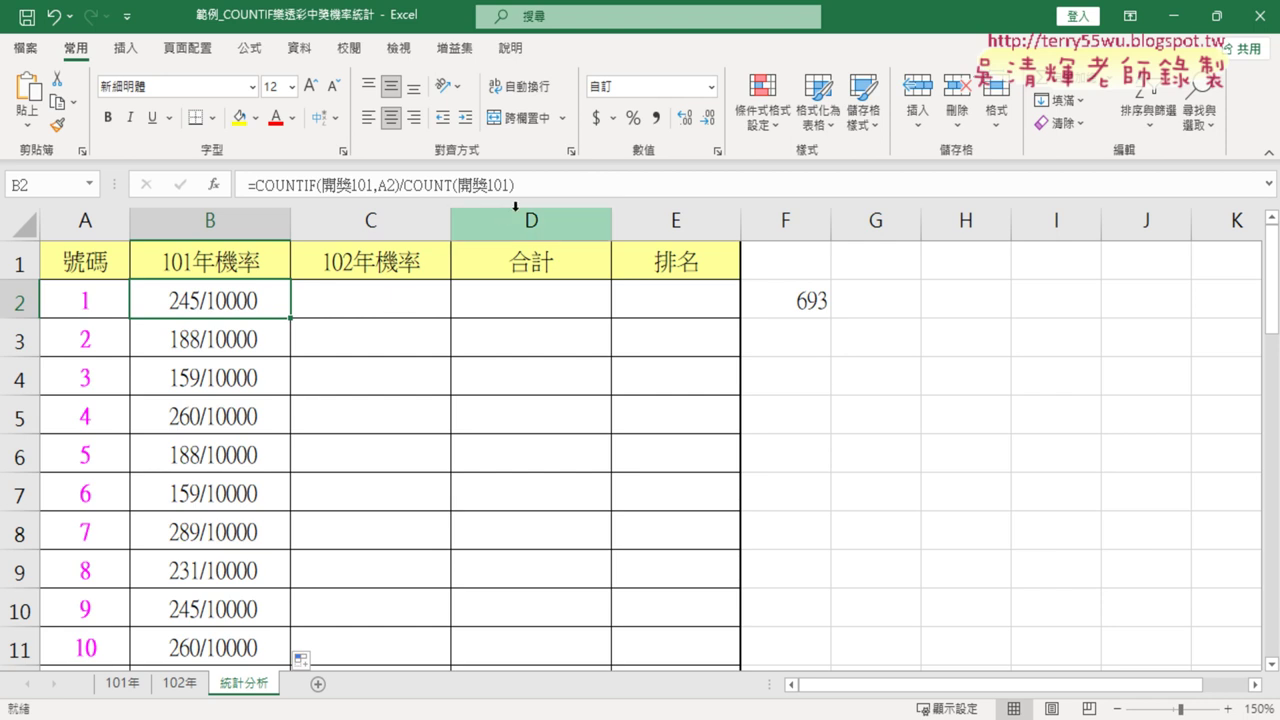
# Copy B2's probability formula text from the formula bar, leaving B2 unchanged.
pyautogui.moveTo(522, 186); pyautogui.dragTo(248, 176)
pyautogui.rightClick(358, 190)
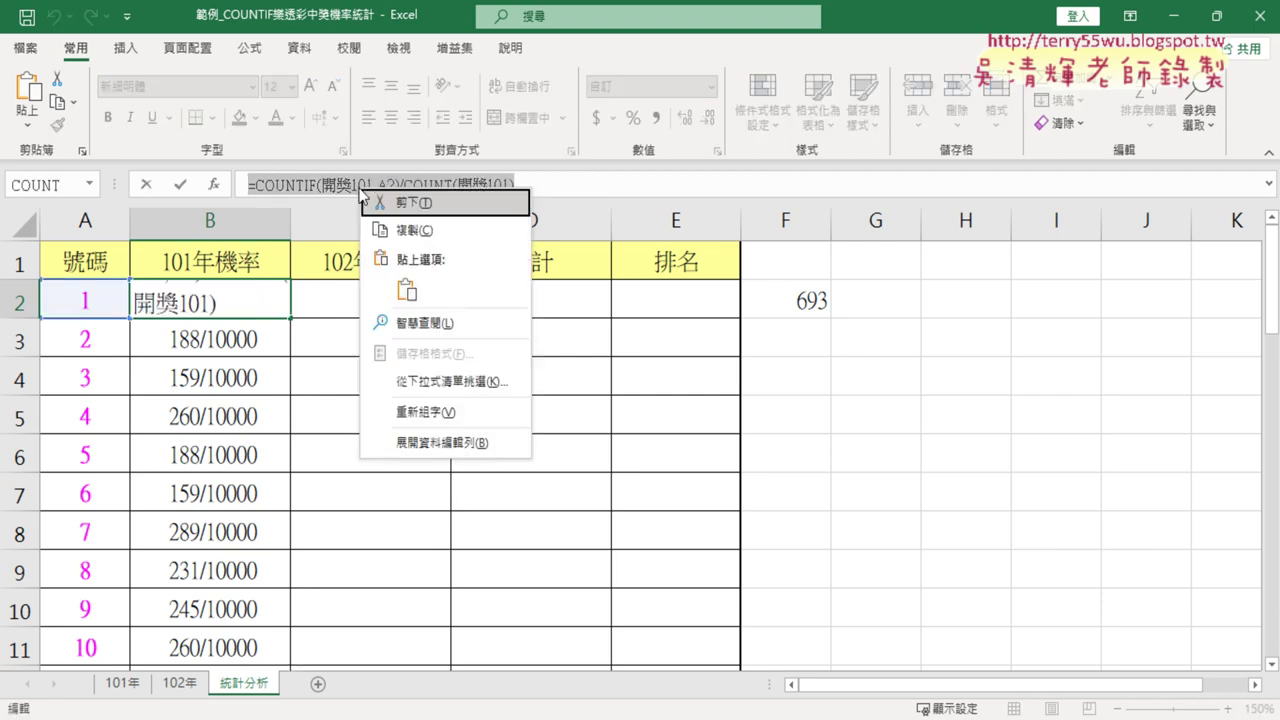
pyautogui.click(410, 224)
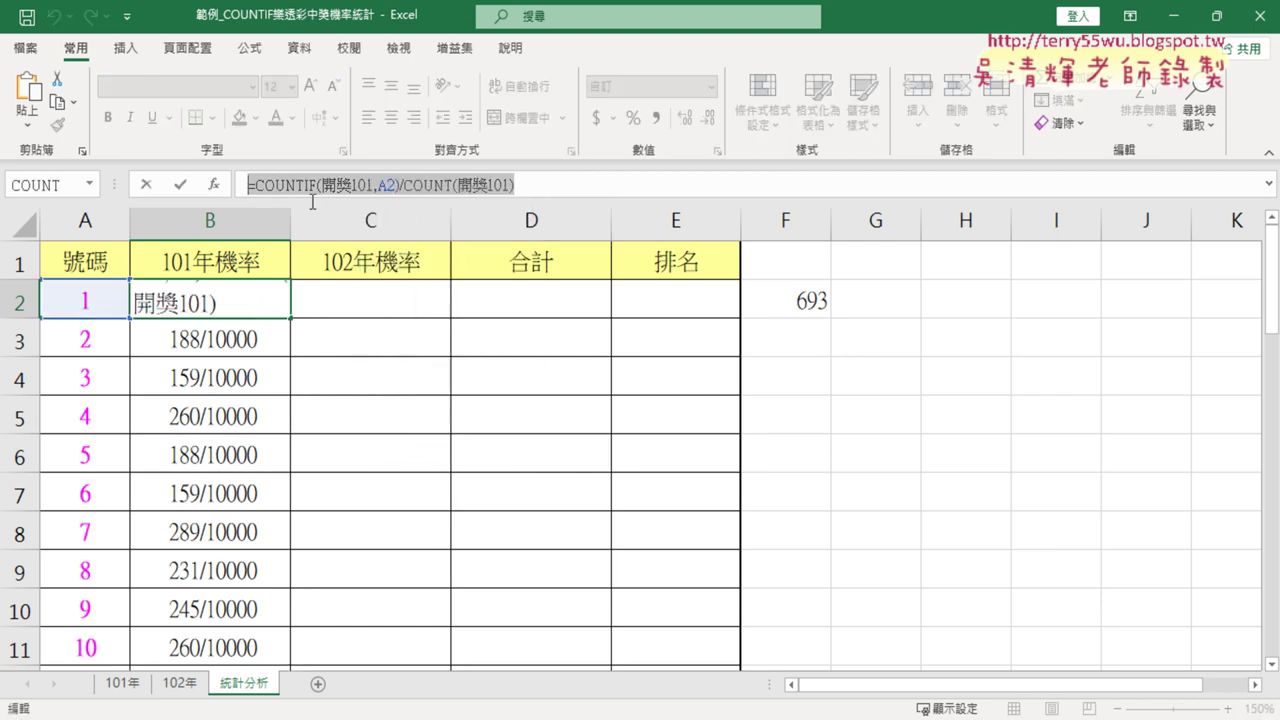
pyautogui.click(147, 185)
# Paste the copied 開獎101 probability formula into cell C2's formula bar.
pyautogui.click(327, 294)
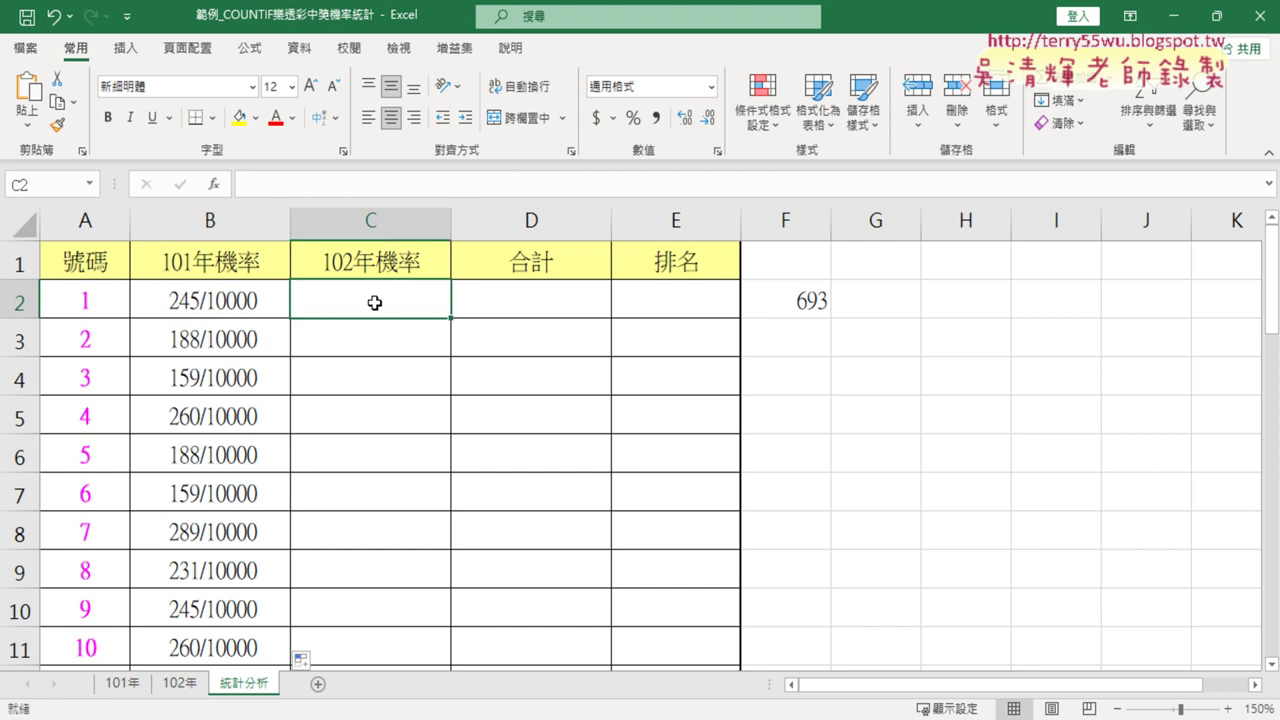
pyautogui.click(328, 190)
pyautogui.rightClick(326, 197)
pyautogui.click(373, 294)
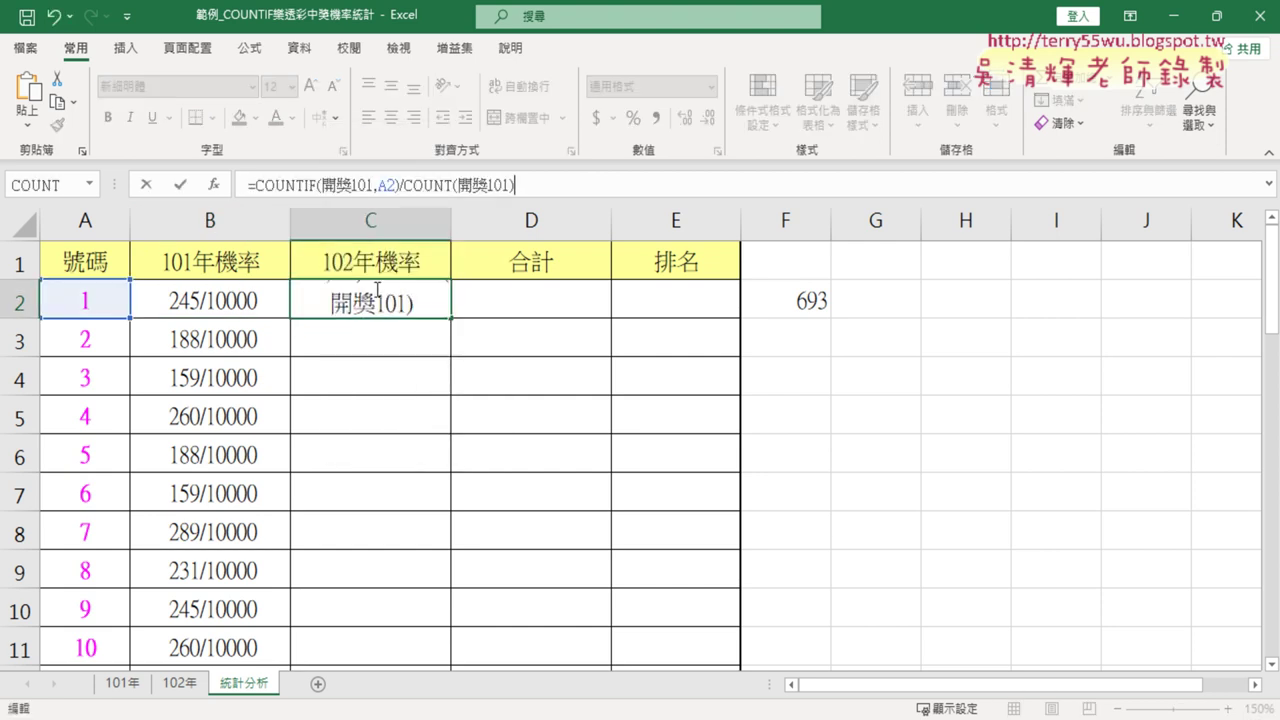
# Change both ranges to 開獎102 so C2 holds =COUNTIF(開獎102,A2)/COUNT(開獎102), showing 0.020604396.
pyautogui.click(371, 186)
pyautogui.press('BackSpace')
pyautogui.write('2')
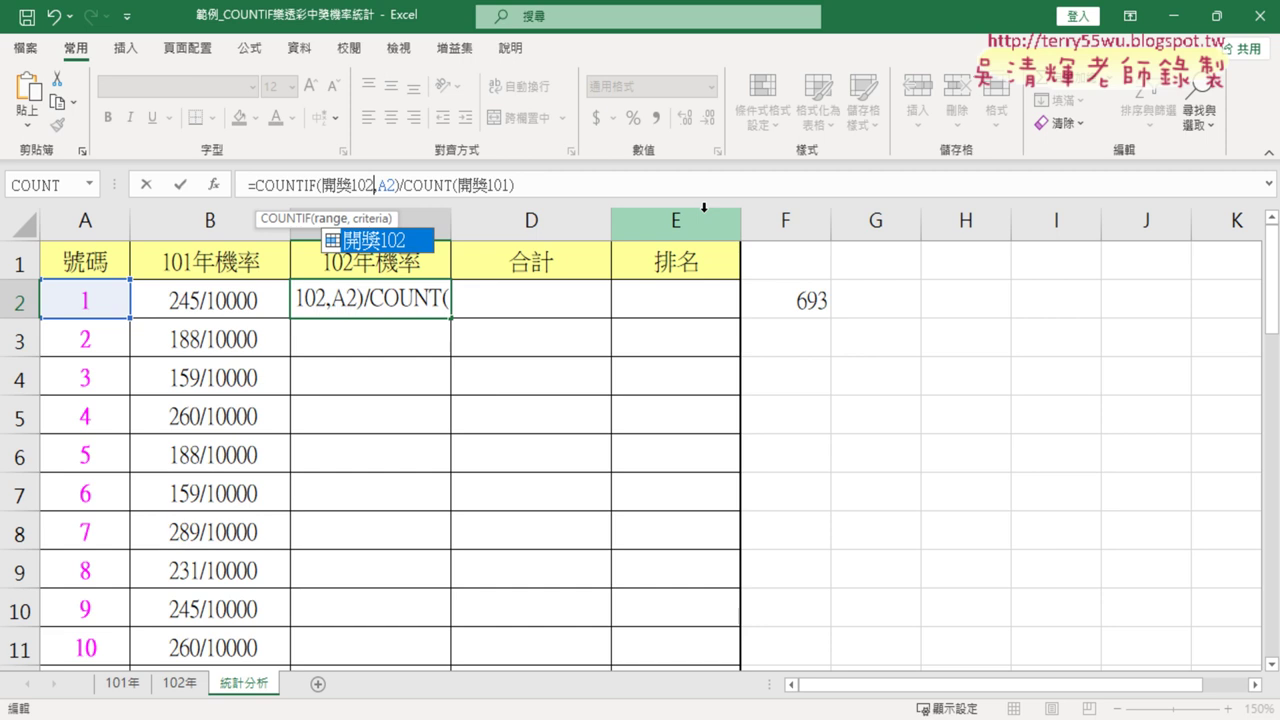
pyautogui.click(508, 185)
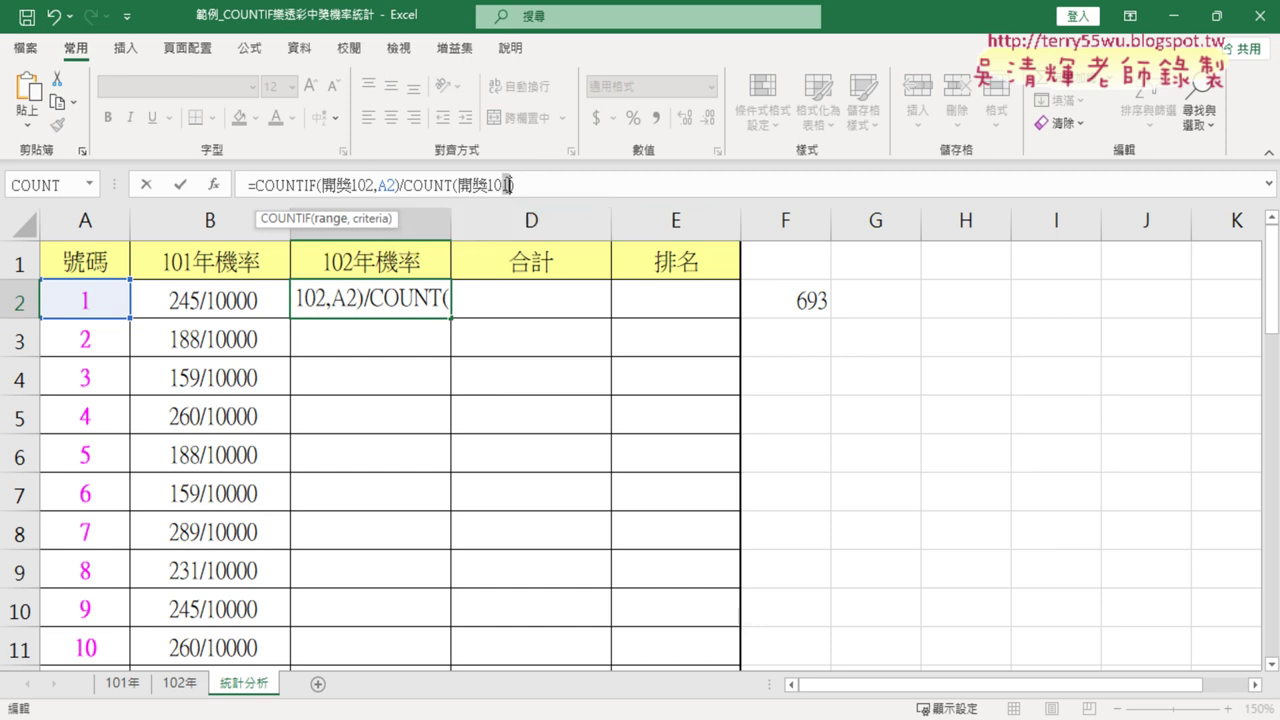
pyautogui.click(513, 186)
pyautogui.press('BackSpace')
pyautogui.write('2')
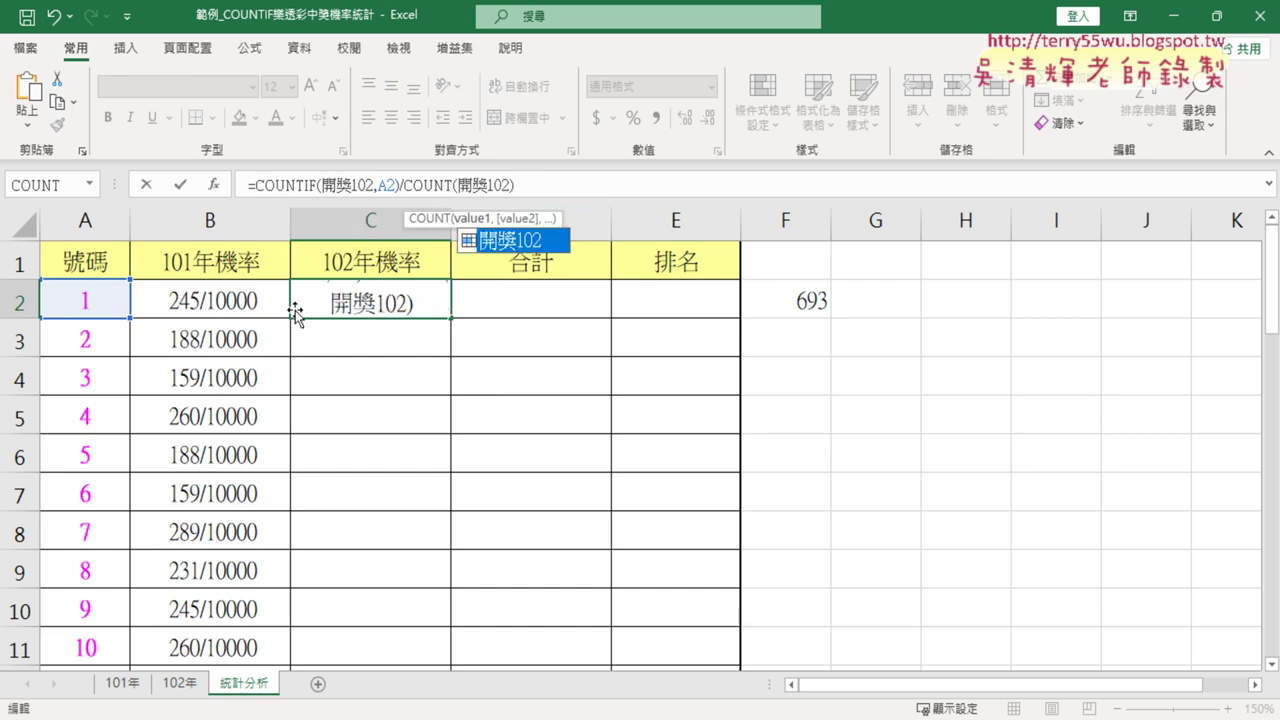
pyautogui.click(181, 185)
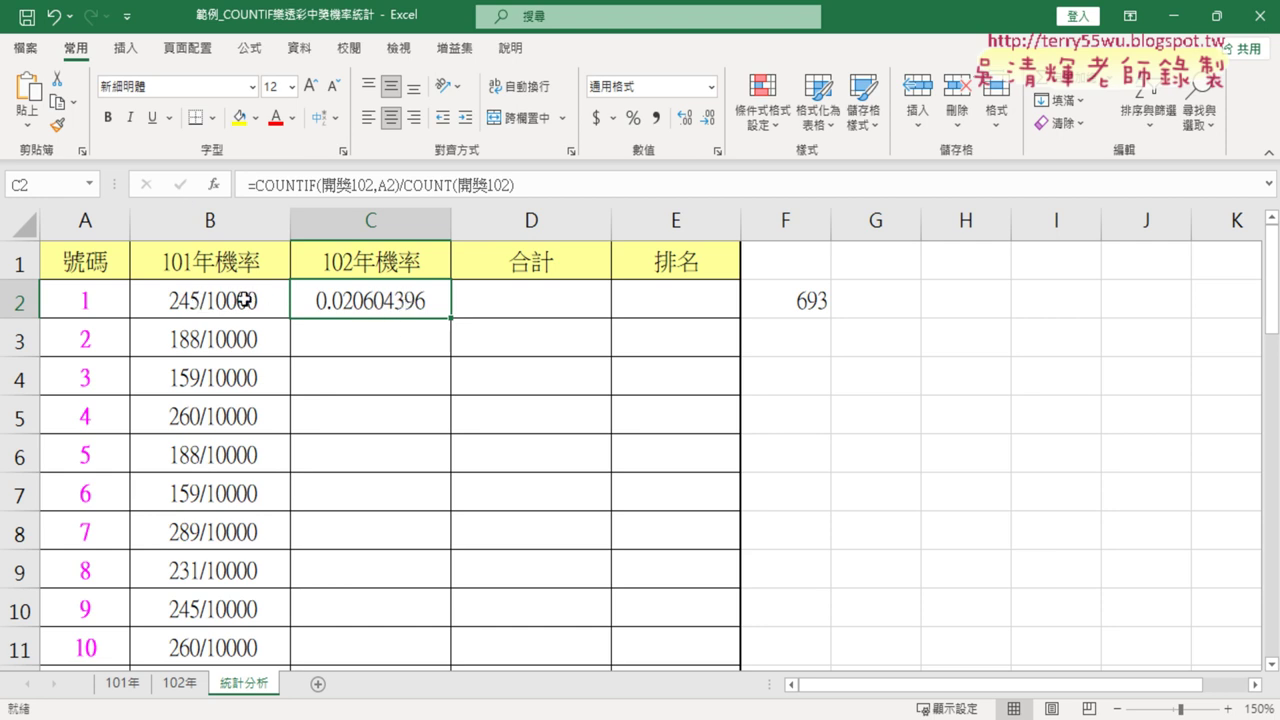
pyautogui.click(218, 298)
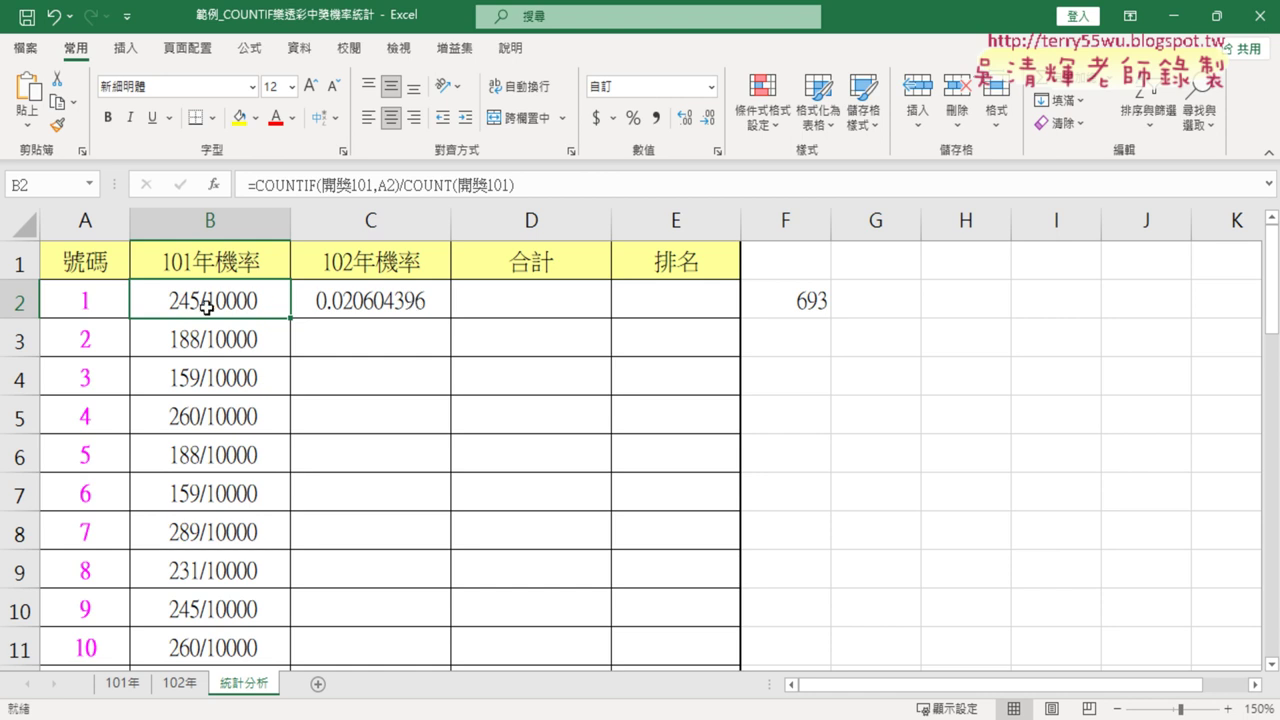
# Try copying B2's fraction format onto C2 with Format Painter, then undo it.
pyautogui.click(57, 126)
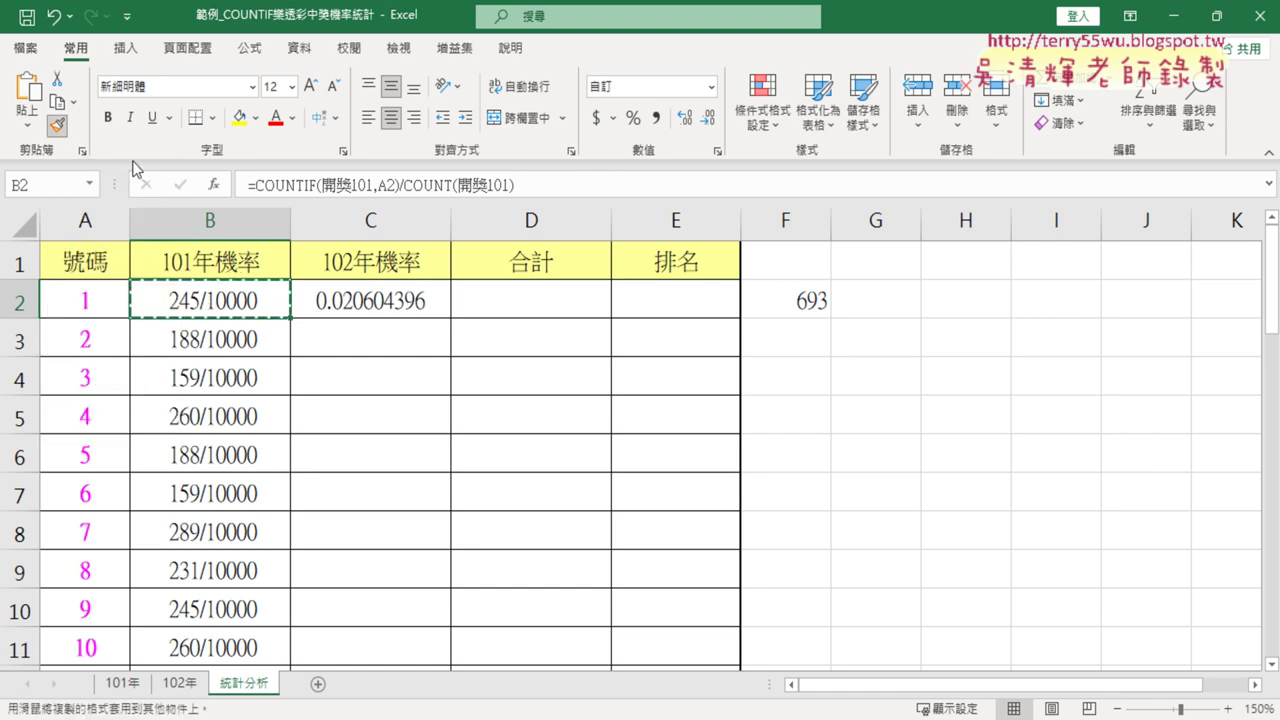
pyautogui.click(399, 298)
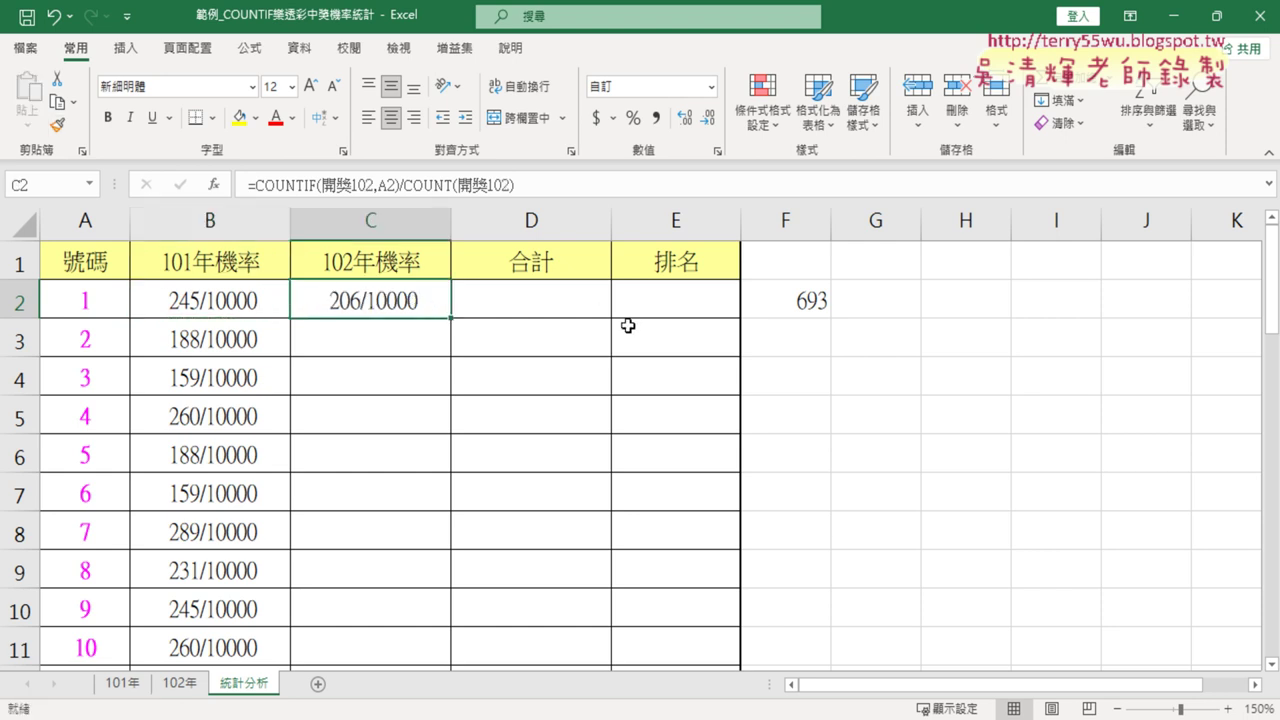
pyautogui.hotkey('ctrl', 'z')
# Give C2 the custom fraction format # ??/10000 so it shows 206/10000.
pyautogui.rightClick(410, 295)
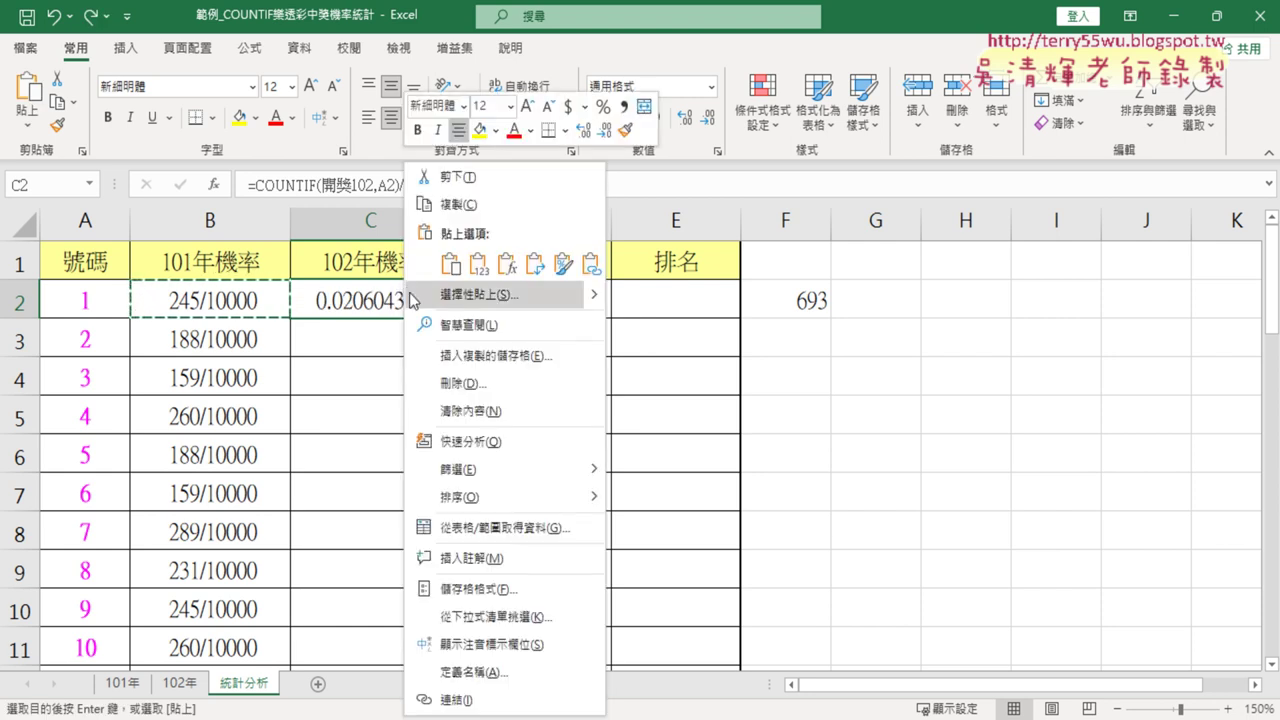
pyautogui.click(497, 589)
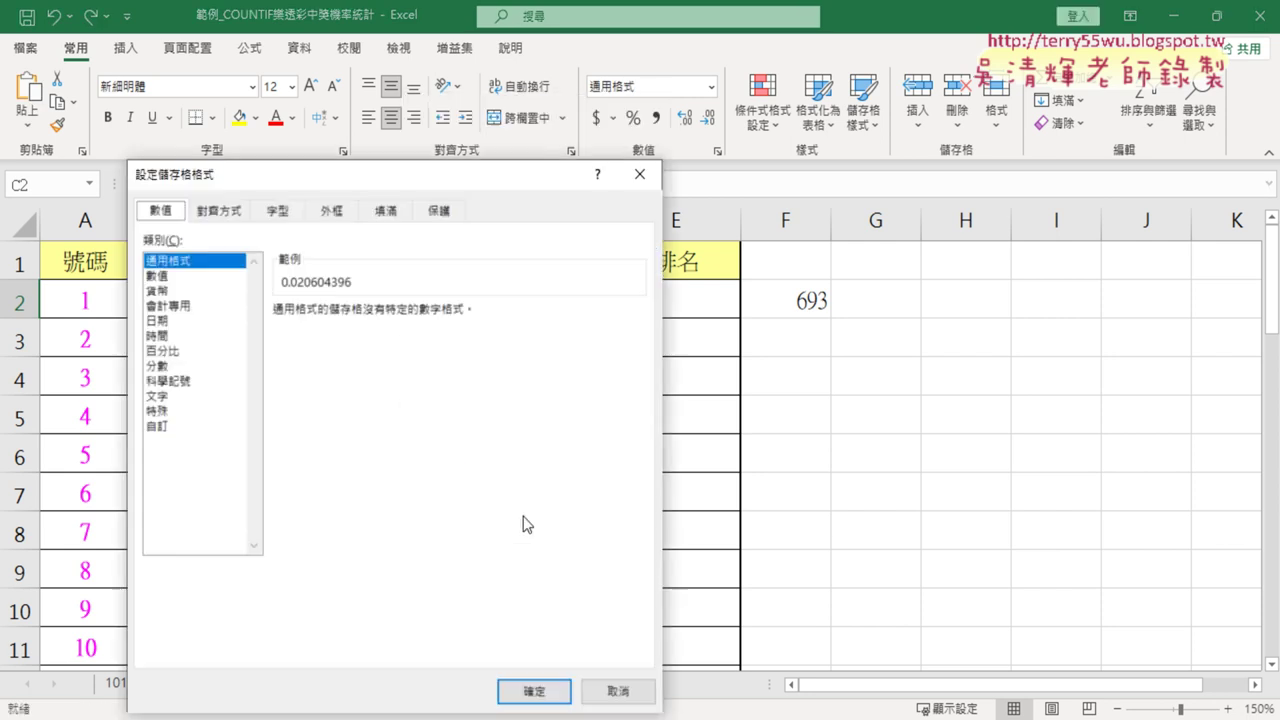
pyautogui.click(157, 366)
pyautogui.moveTo(330, 174); pyautogui.dragTo(790, 94)
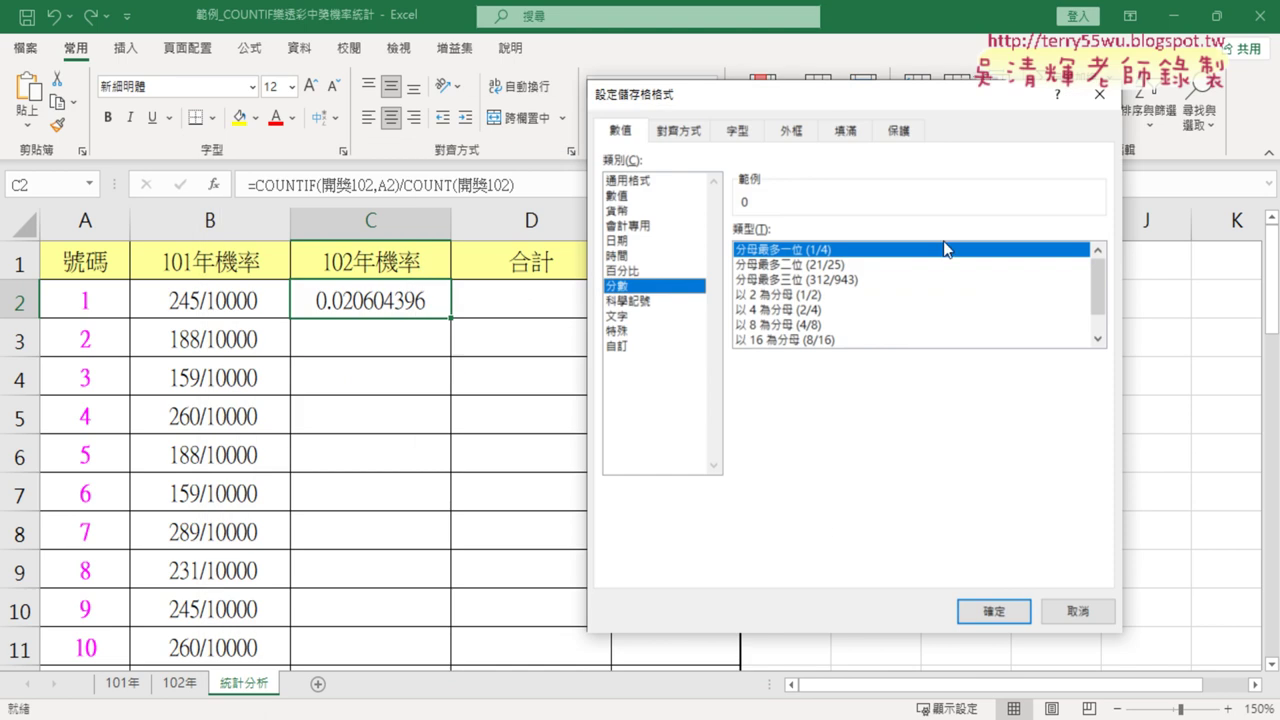
pyautogui.moveTo(1093, 285); pyautogui.dragTo(1093, 300)
pyautogui.click(843, 341)
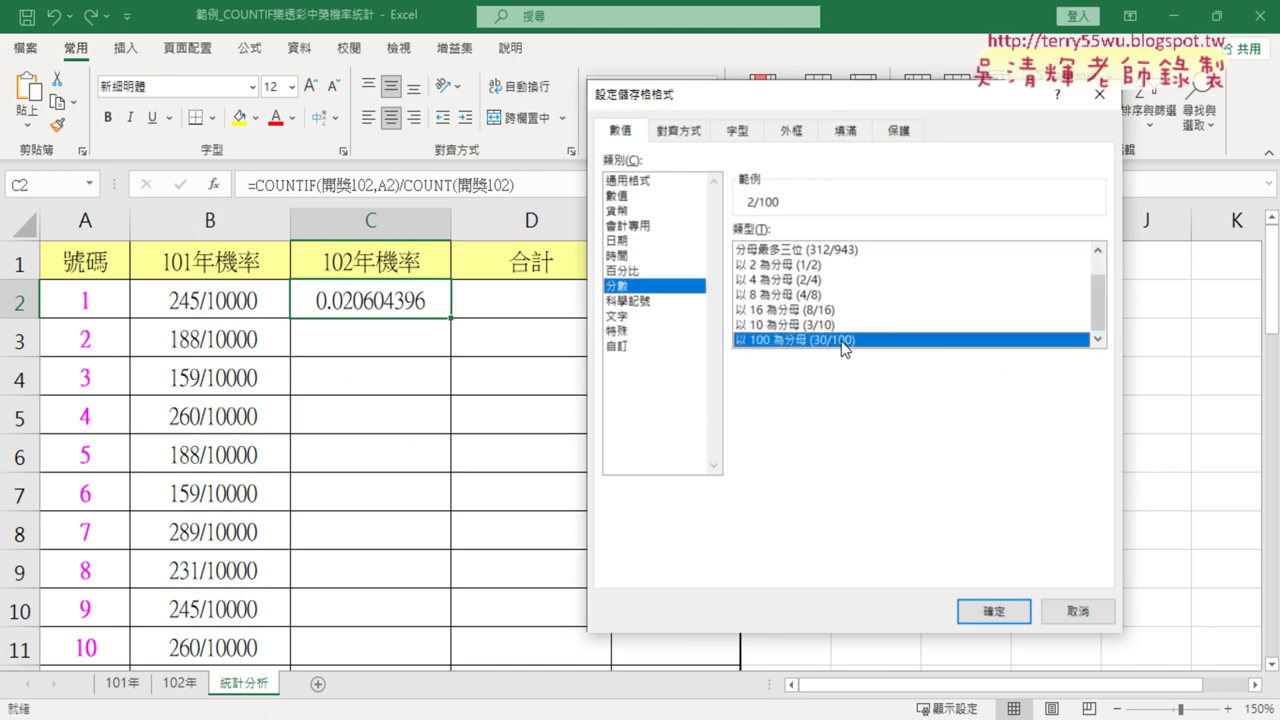
pyautogui.click(614, 346)
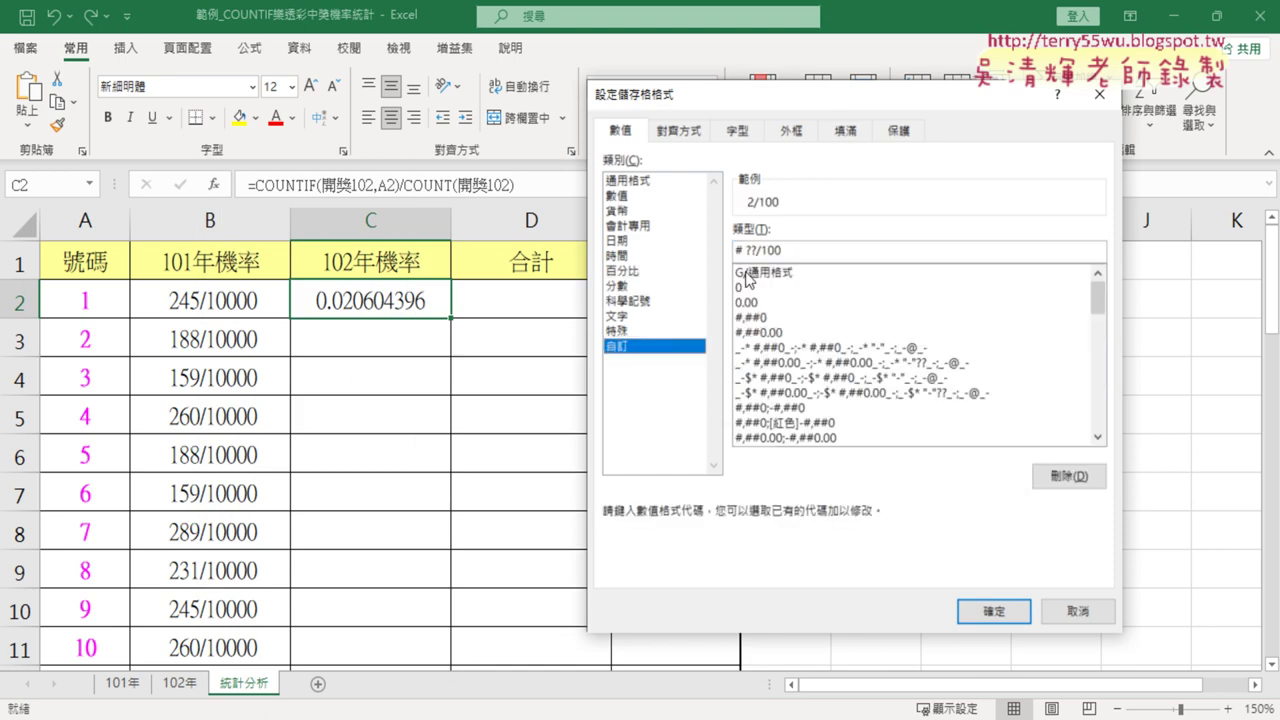
pyautogui.click(791, 250)
pyautogui.write('00')
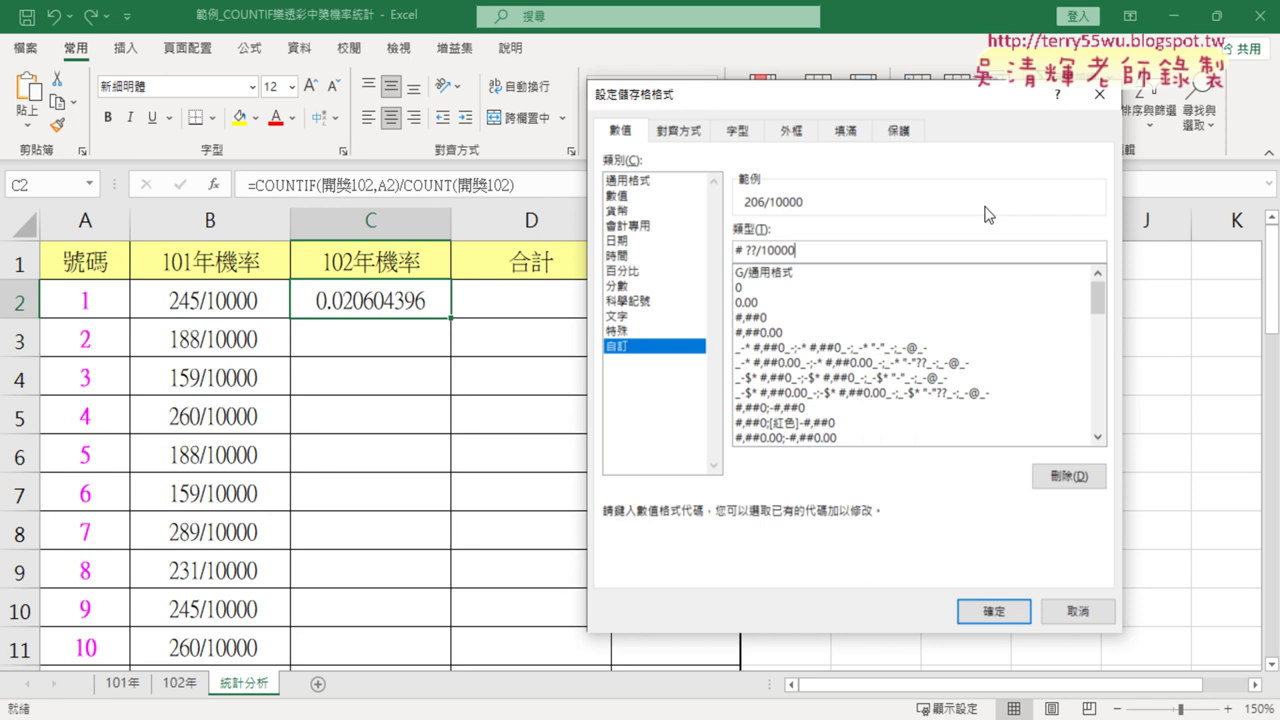
pyautogui.press('Return')
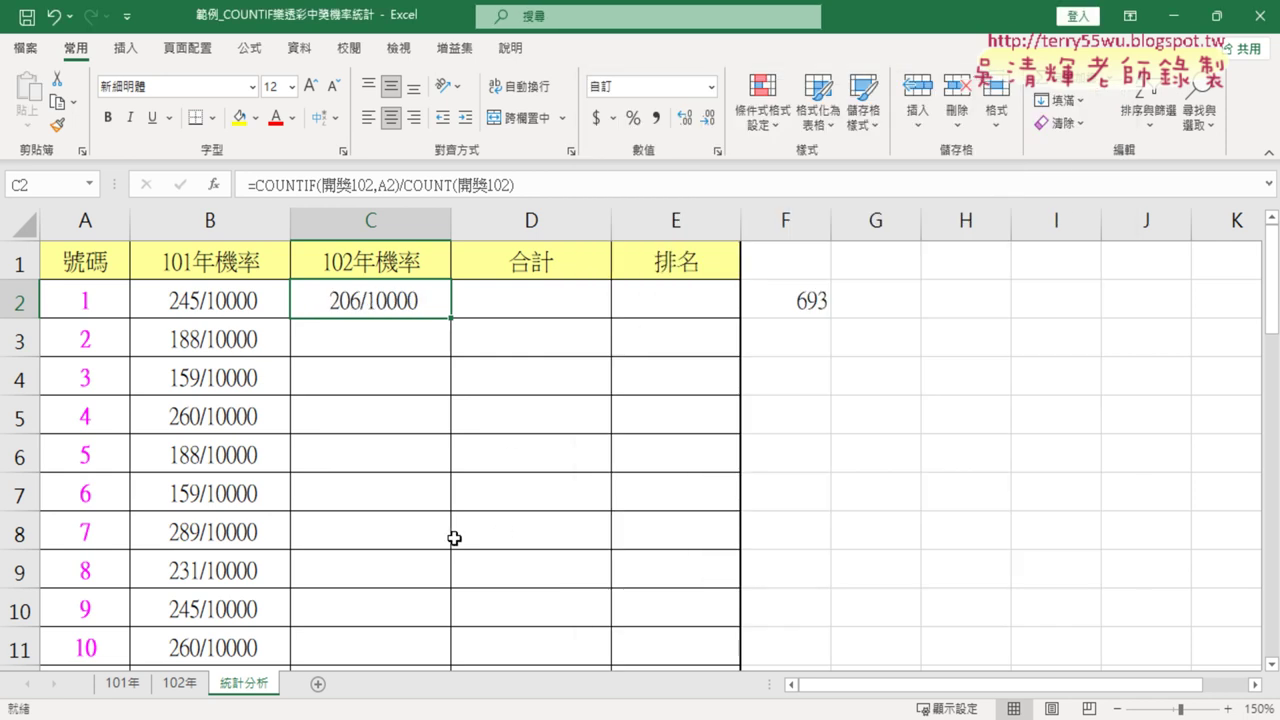
# Fill 102年機率 down to C11, enter =B2+C2 in D2, and fill 合計 down.
pyautogui.doubleClick(452, 318)
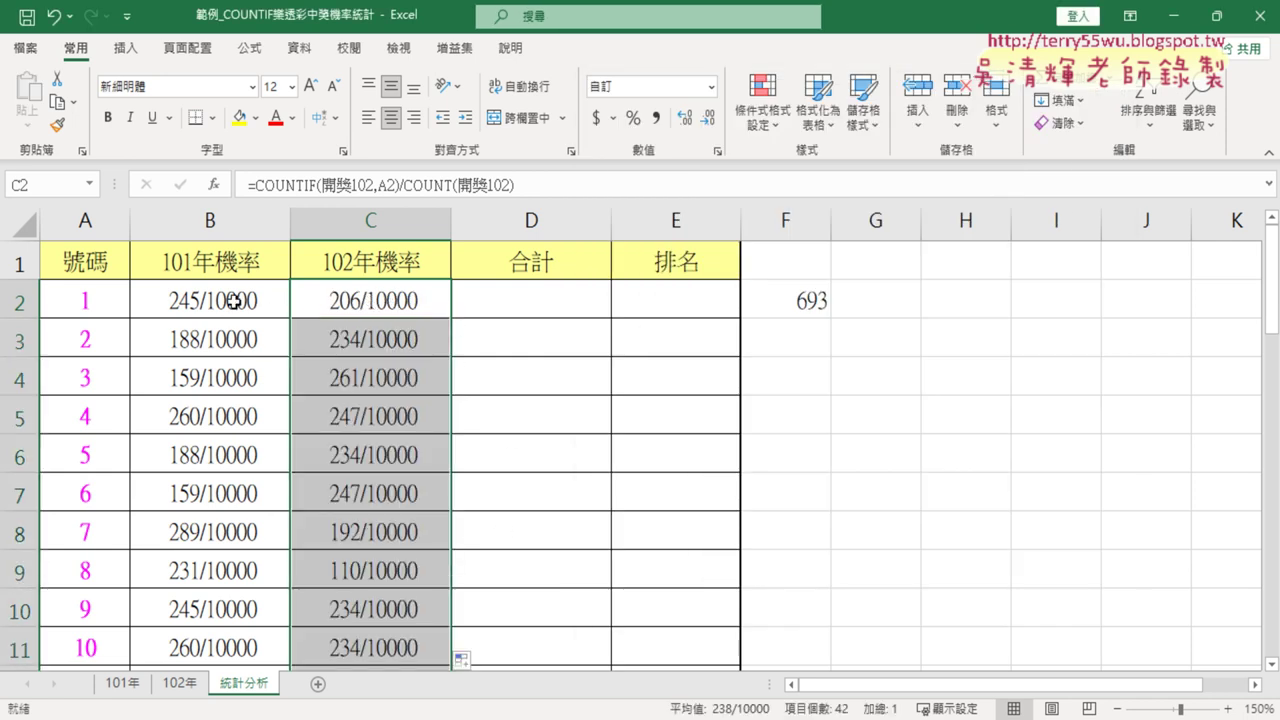
pyautogui.click(525, 309)
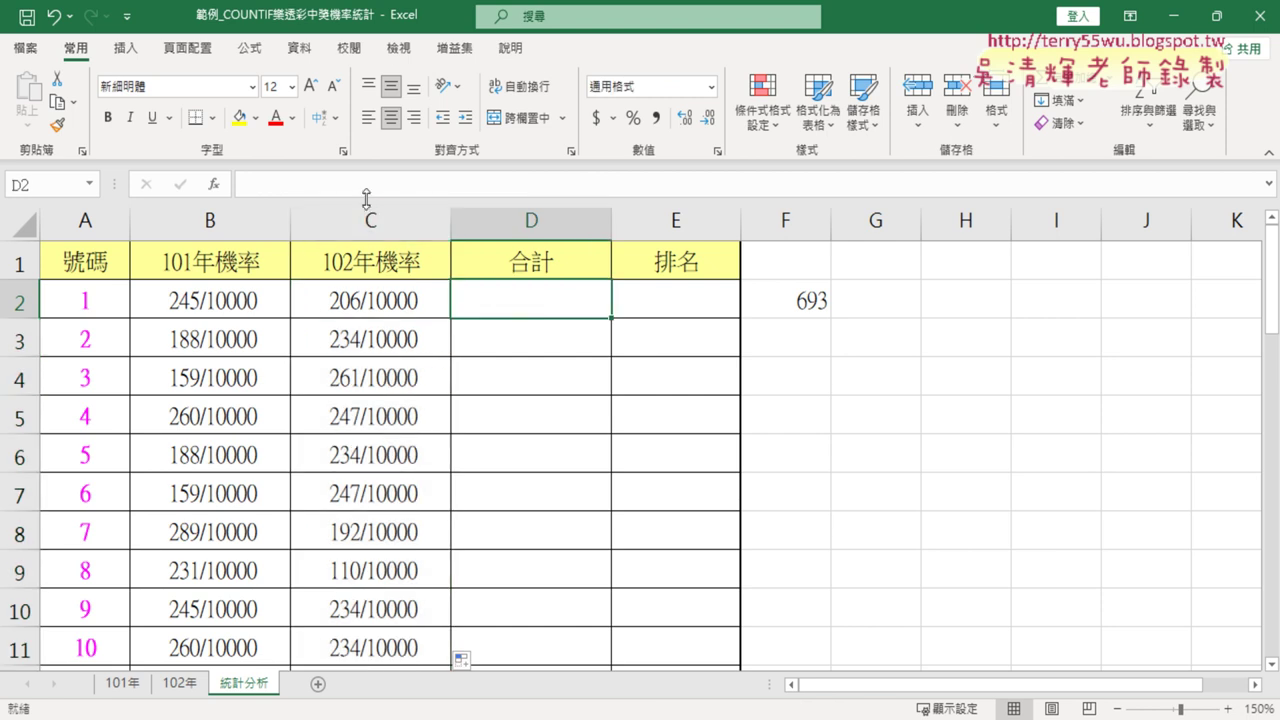
pyautogui.press('F2')
pyautogui.write('=')
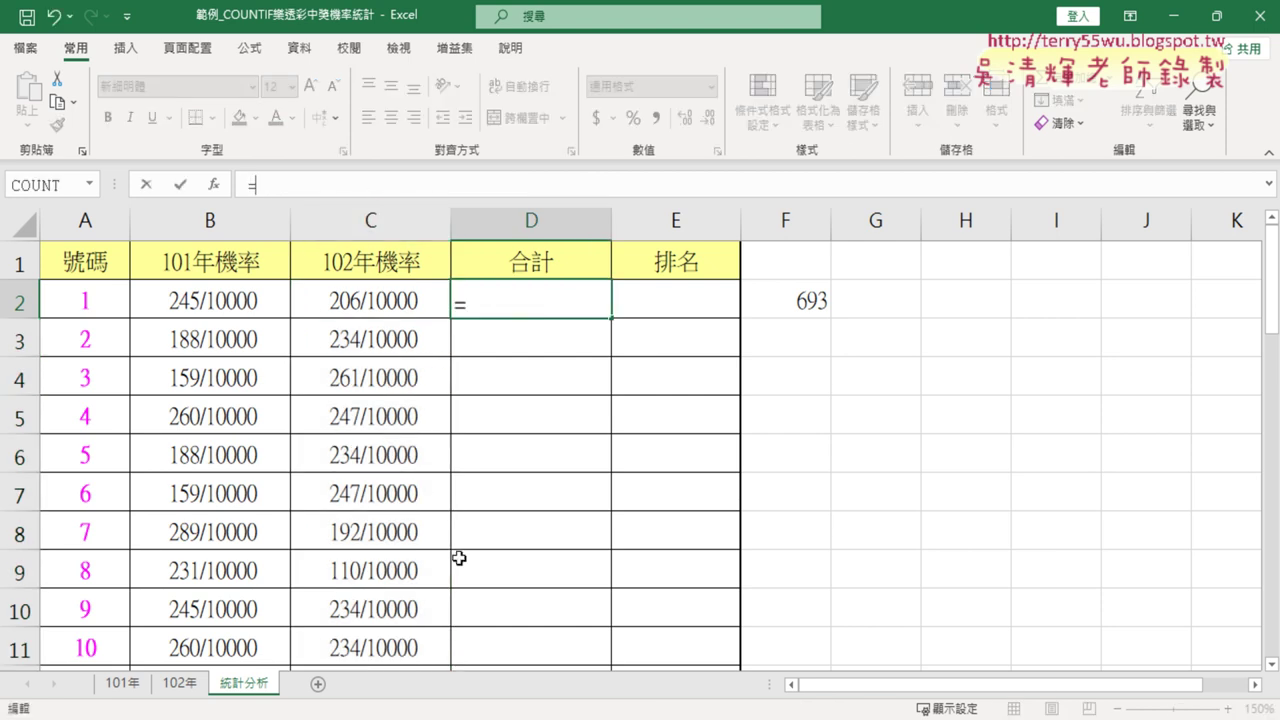
pyautogui.click(258, 303)
pyautogui.write('+')
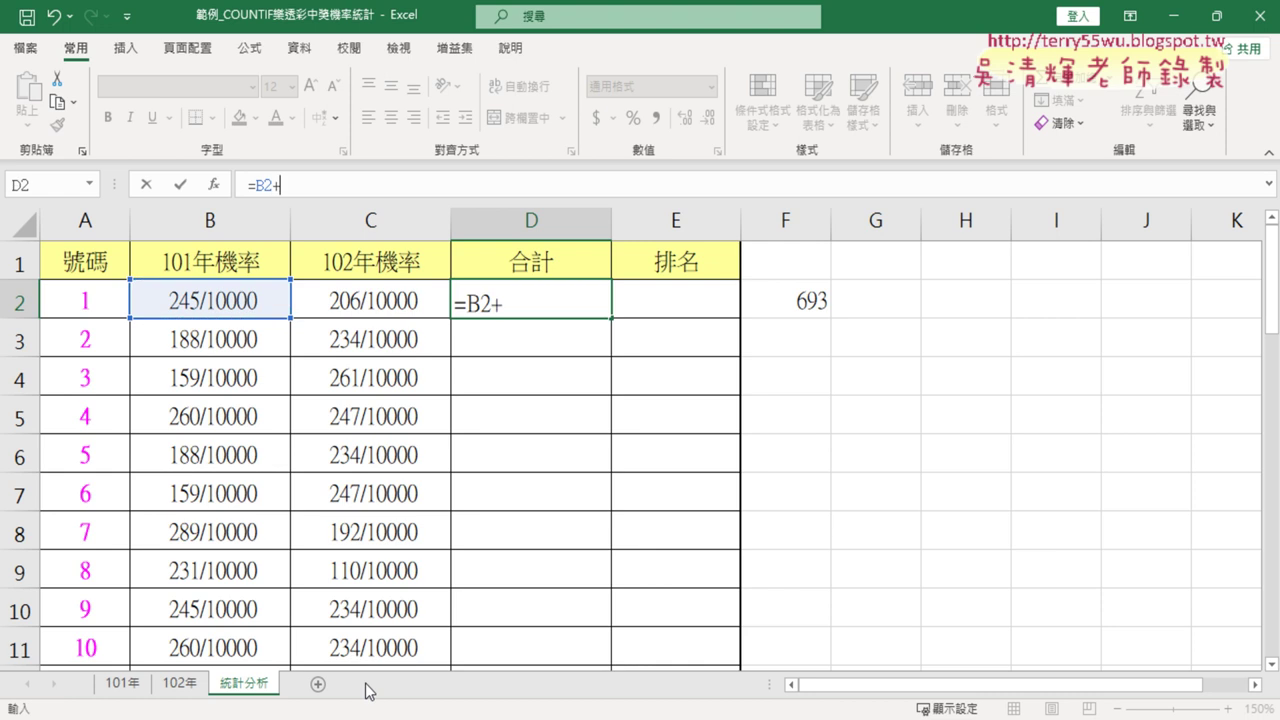
pyautogui.click(414, 302)
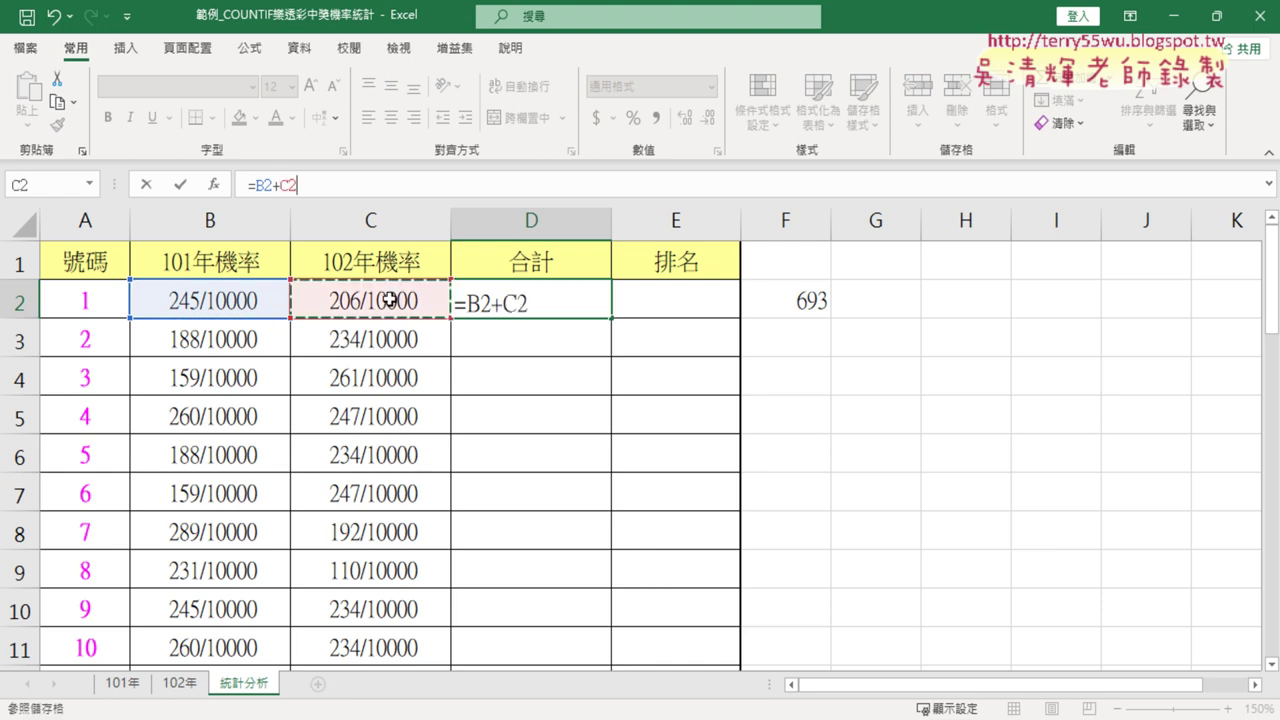
pyautogui.click(180, 184)
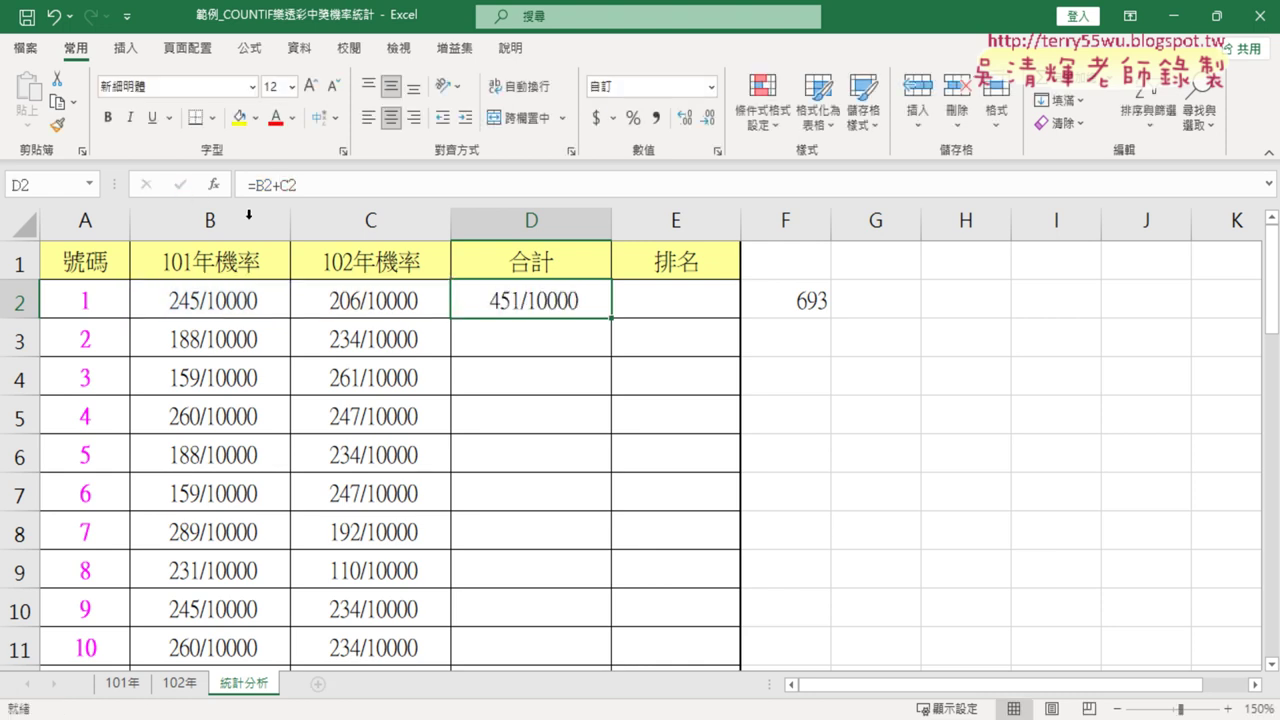
pyautogui.doubleClick(611, 319)
# Delete the 693 test count from F2 and select E2 under 排名.
pyautogui.click(549, 222)
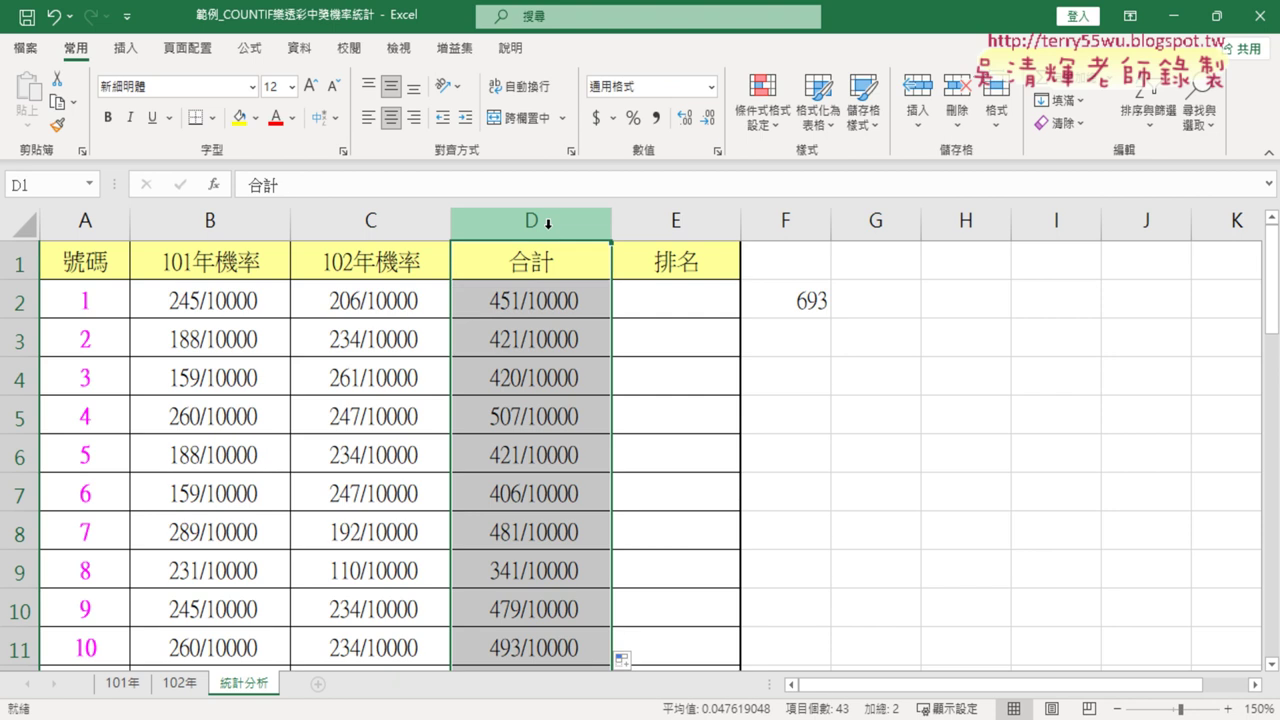
pyautogui.click(697, 296)
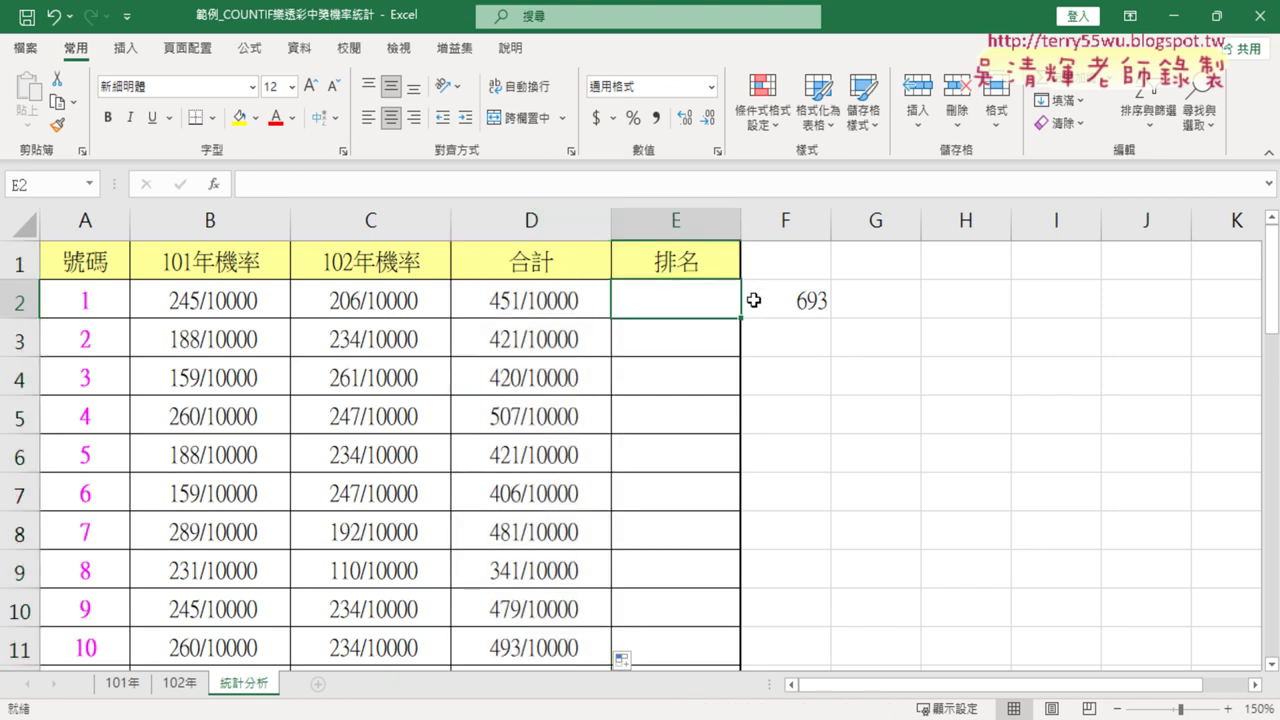
pyautogui.click(805, 310)
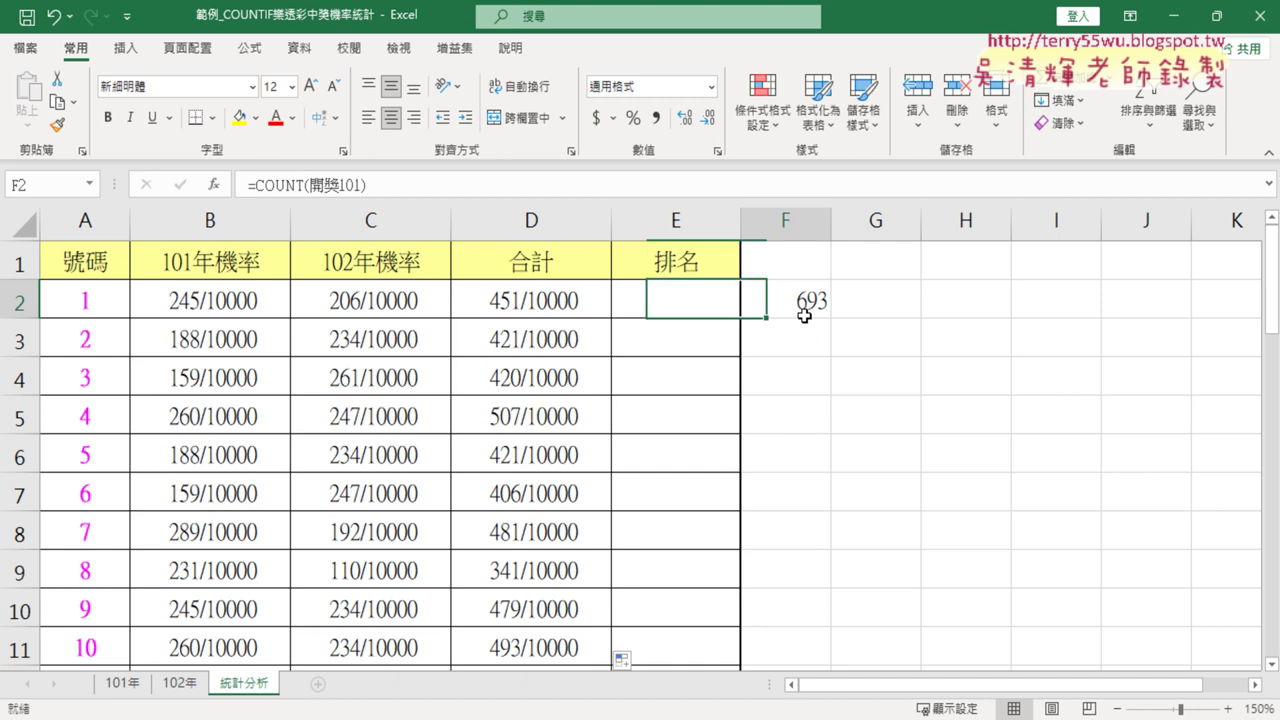
pyautogui.press('Delete')
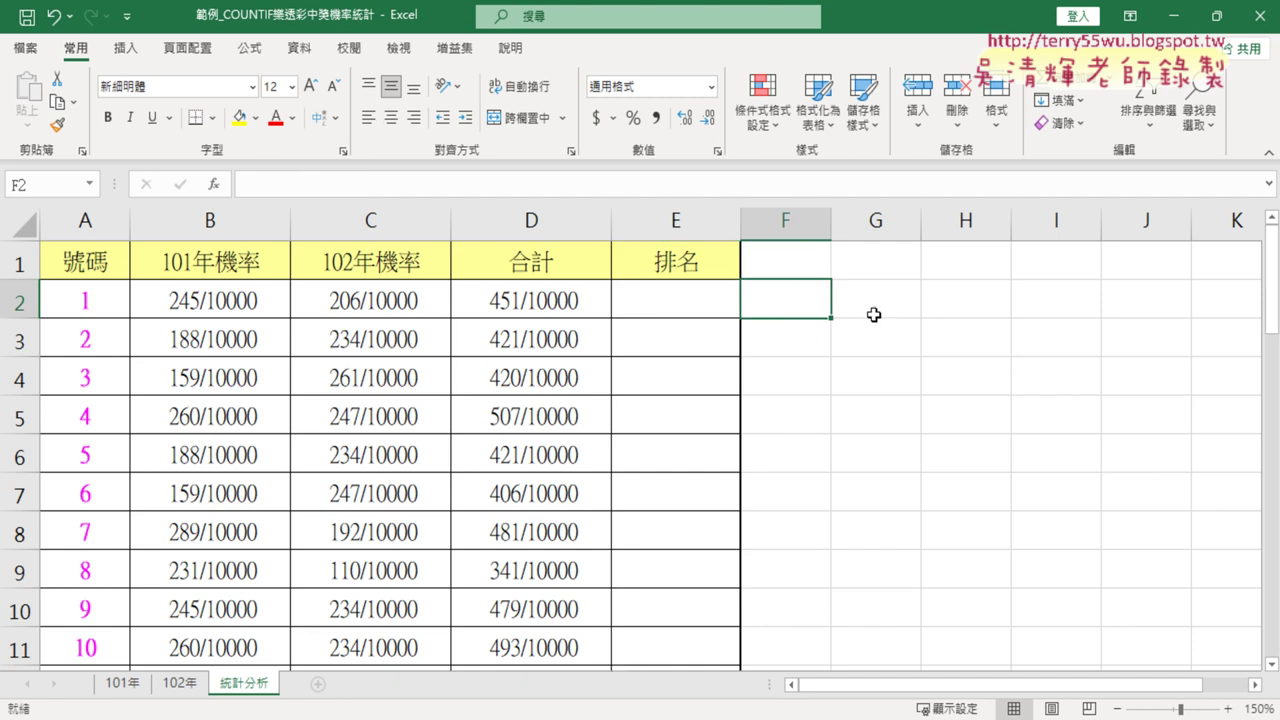
pyautogui.scroll(-3, 574, 471)
pyautogui.scroll(-3, 537, 486)
pyautogui.scroll(-3, 533, 489)
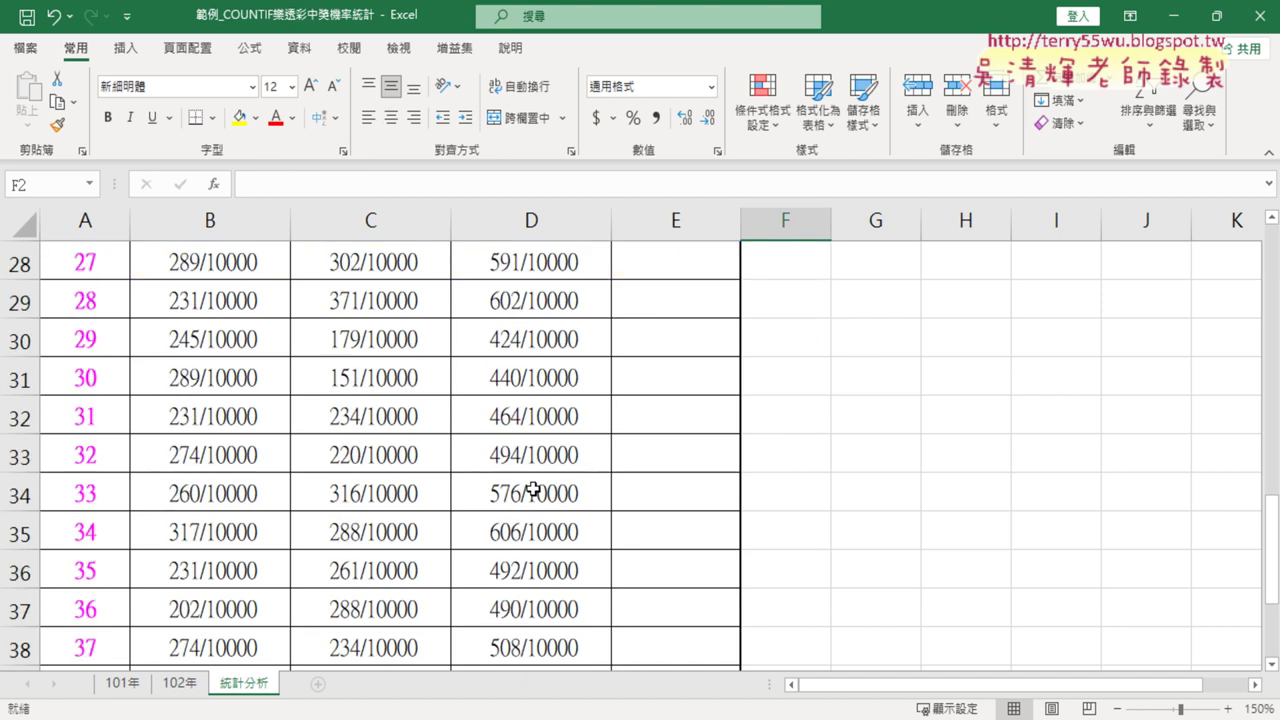
pyautogui.scroll(-1, 534, 510)
pyautogui.scroll(4, 534, 530)
pyautogui.scroll(6, 534, 530)
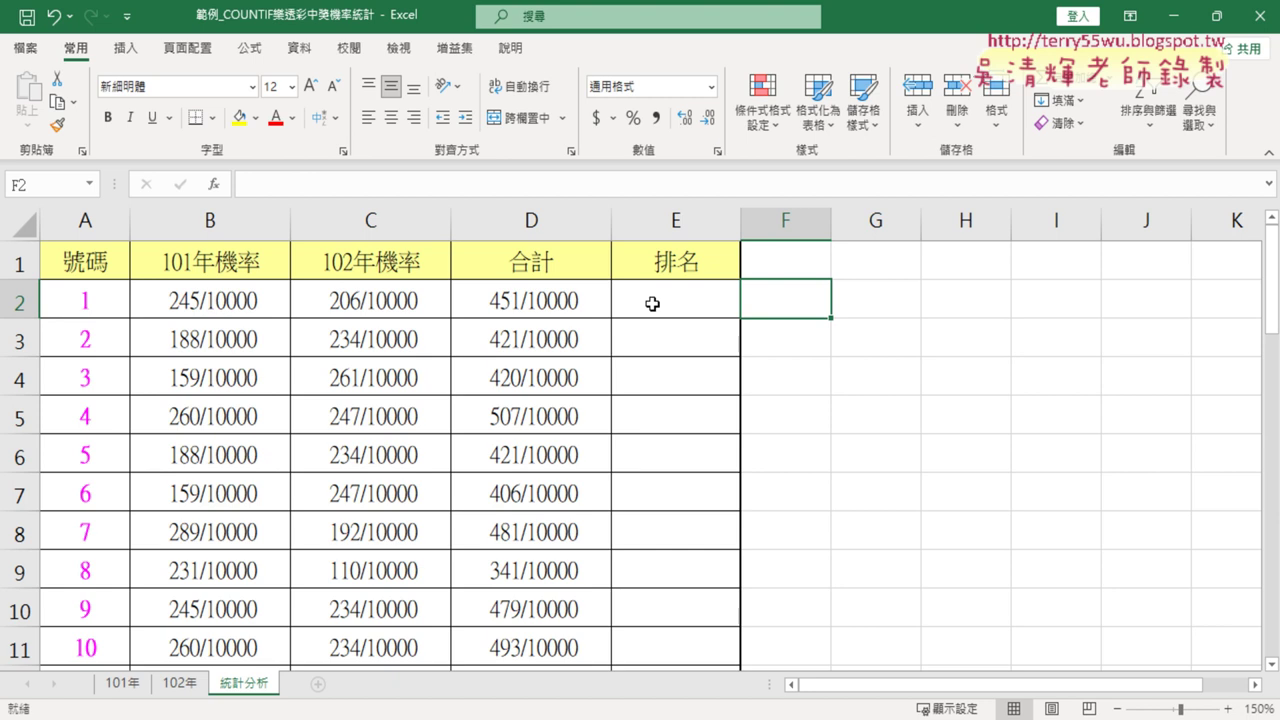
pyautogui.click(700, 299)
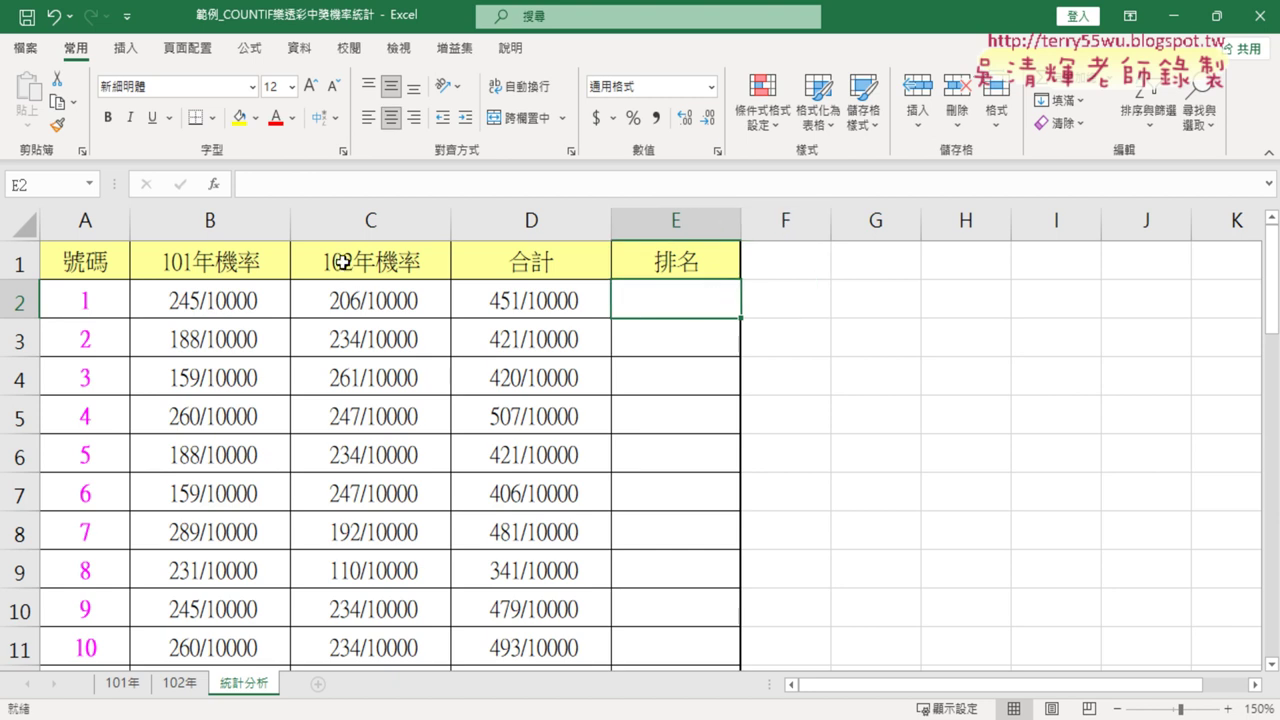
pyautogui.click(215, 186)
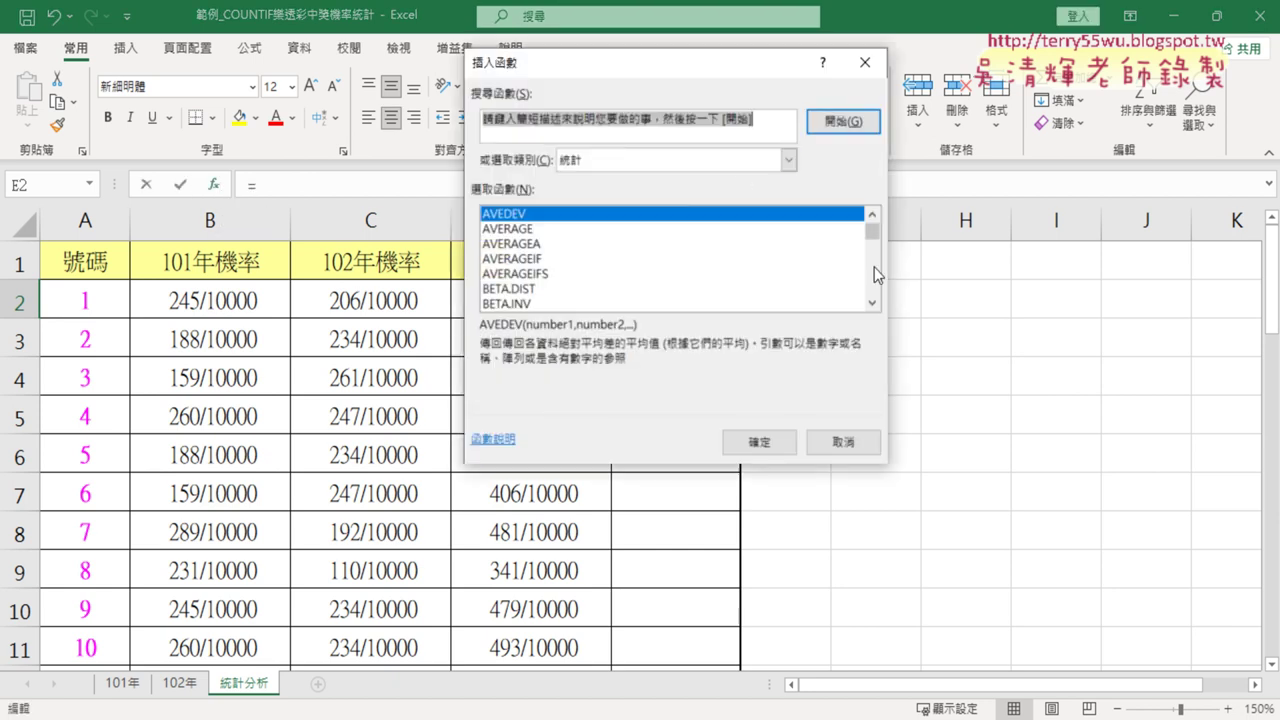
pyautogui.scroll(-4, 874, 272)
pyautogui.scroll(-6, 874, 270)
pyautogui.scroll(-5, 874, 270)
pyautogui.scroll(-7, 874, 270)
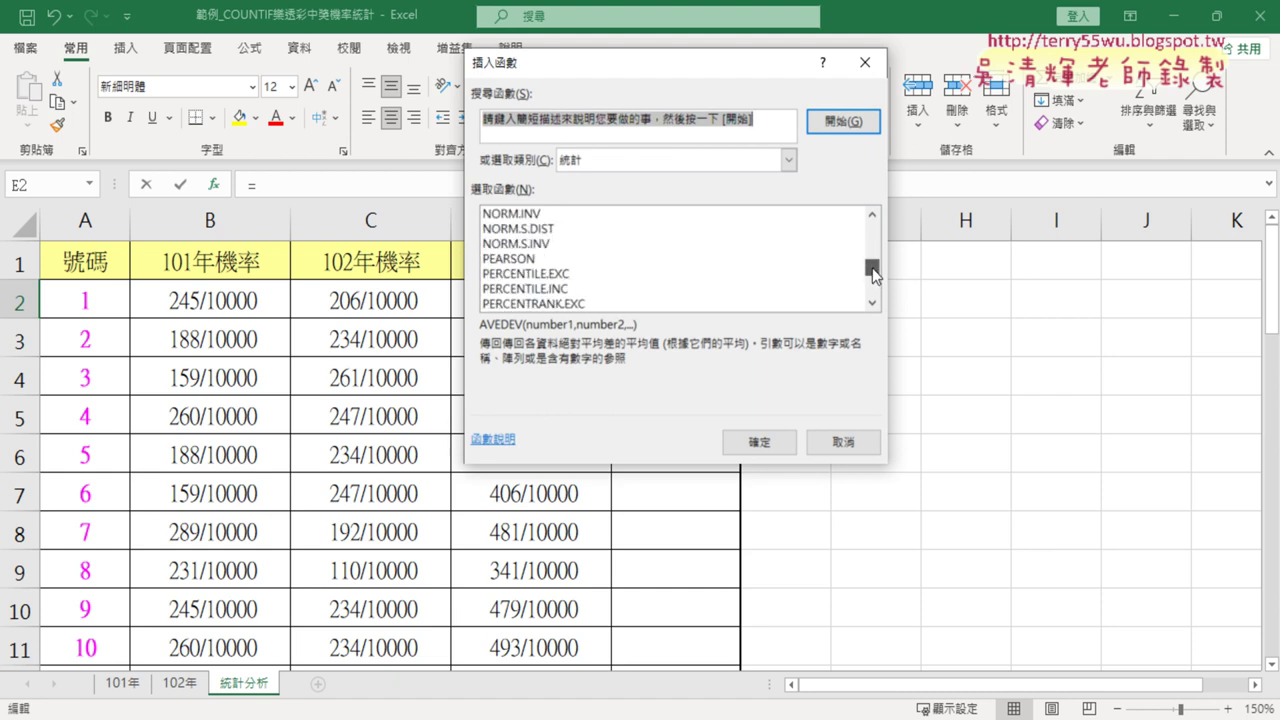
pyautogui.scroll(-2, 874, 270)
pyautogui.scroll(-3, 874, 270)
pyautogui.scroll(-1, 875, 278)
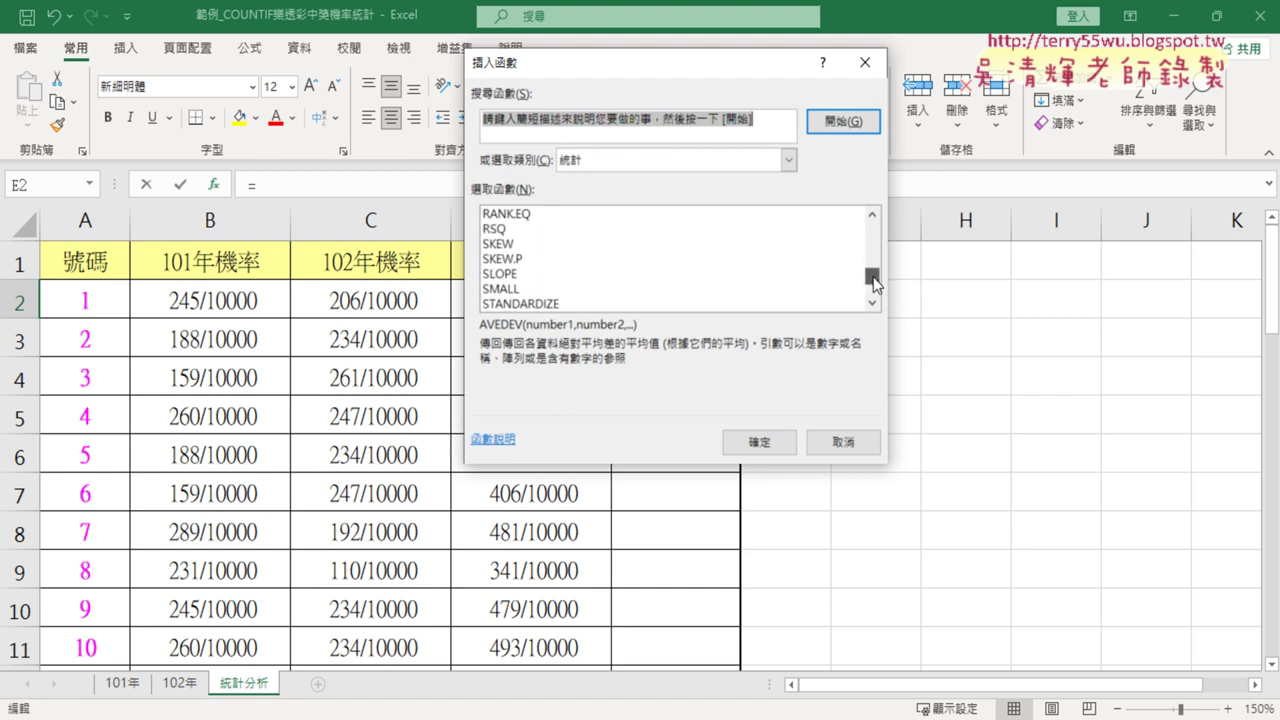
pyautogui.click(556, 214)
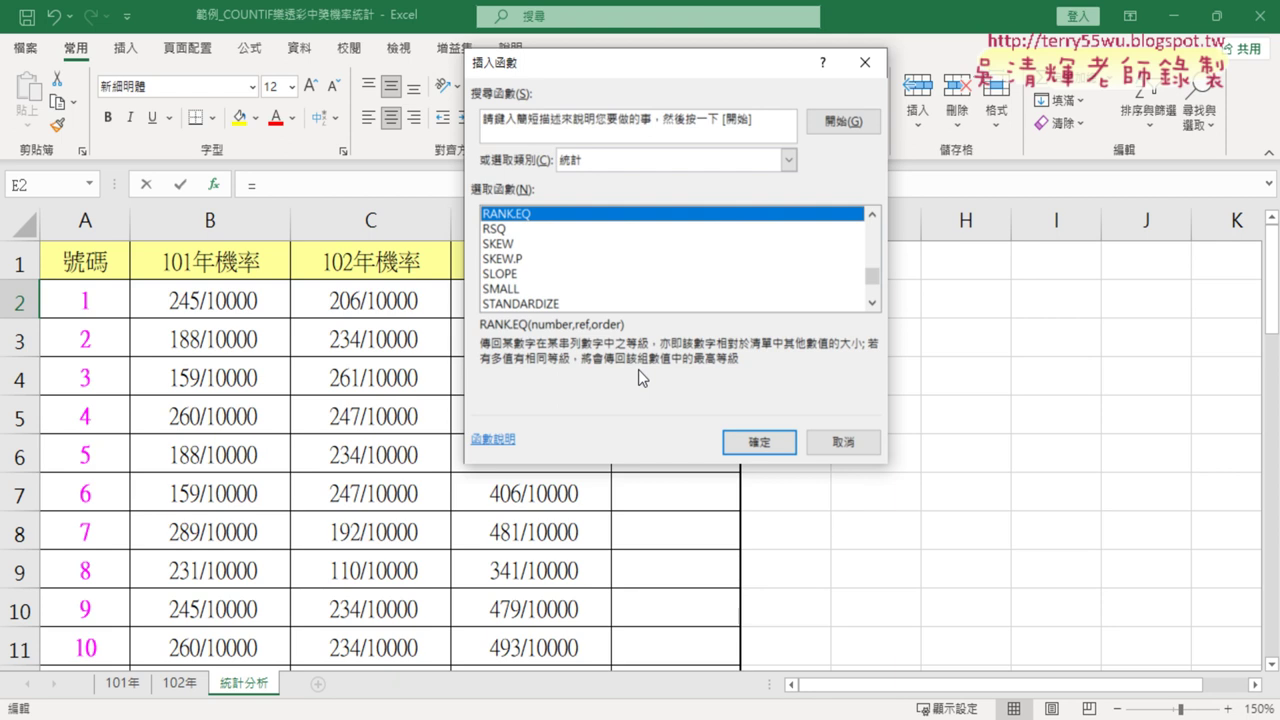
pyautogui.moveTo(690, 63); pyautogui.dragTo(955, 64)
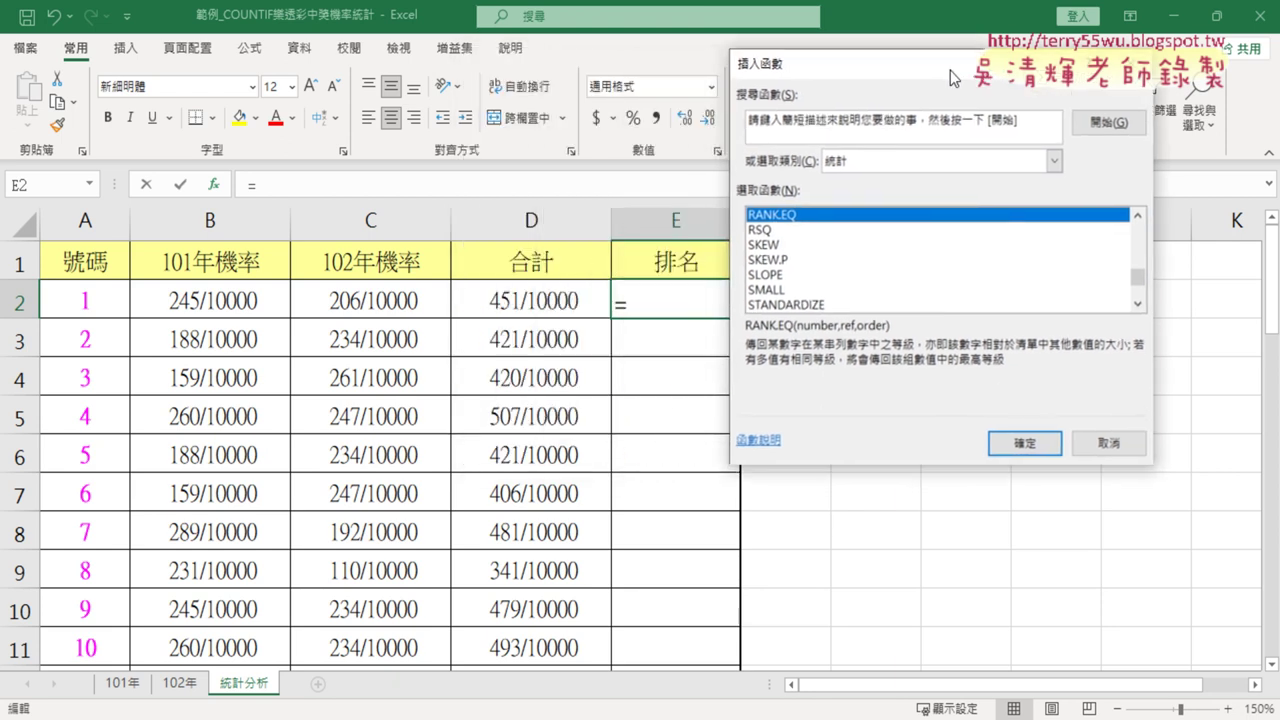
pyautogui.click(1113, 453)
pyautogui.click(240, 305)
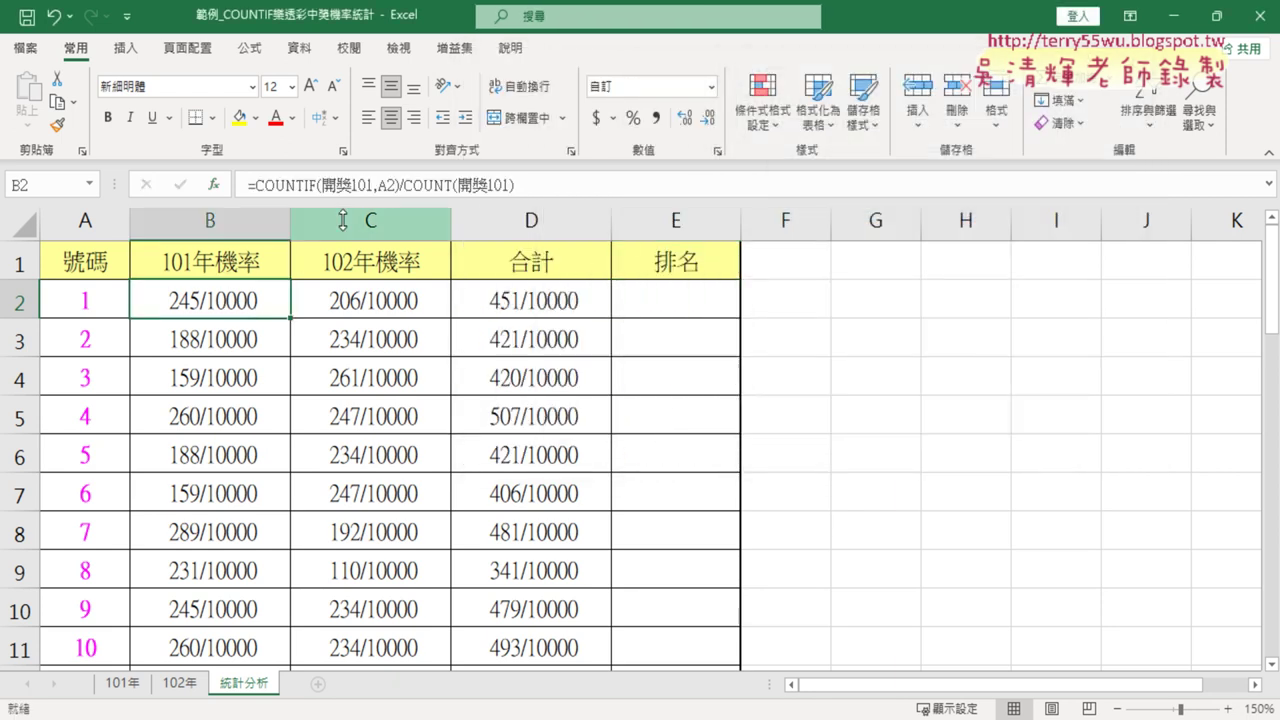